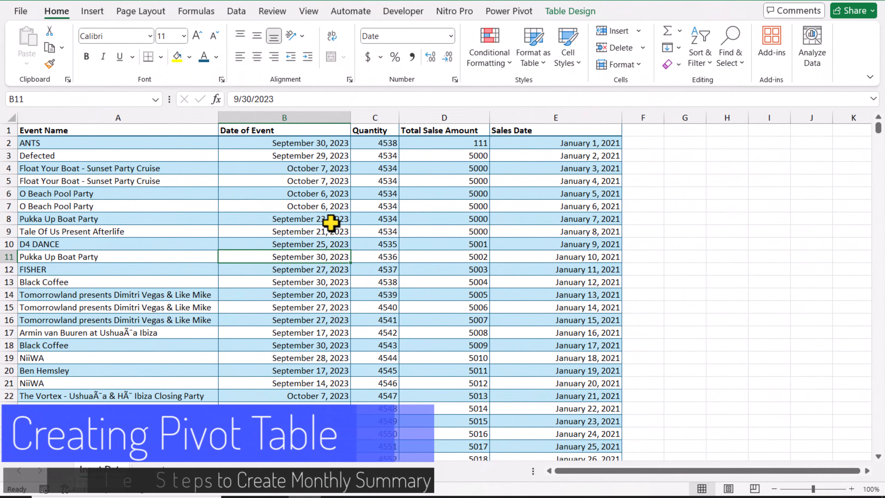
# Step: Insert a PivotTable based on the Data table on a new worksheet
pyautogui.click(92, 11)
pyautogui.click(31, 65)
pyautogui.click(45, 81)
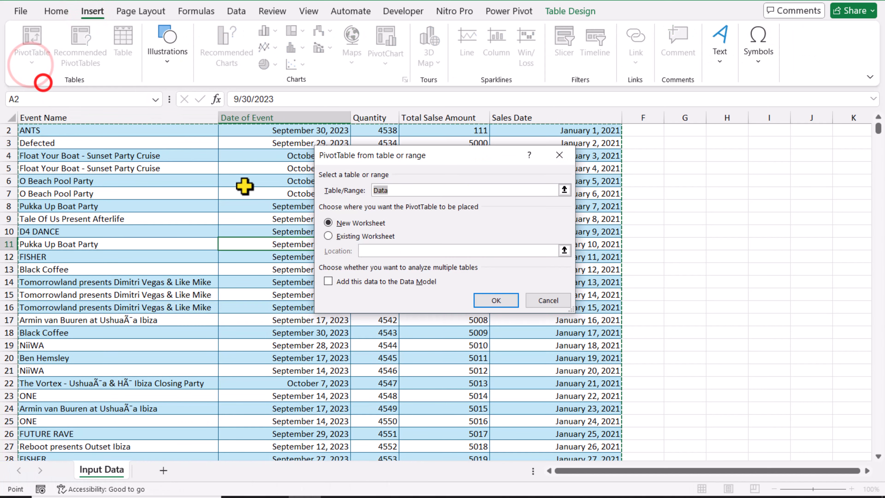
pyautogui.click(498, 306)
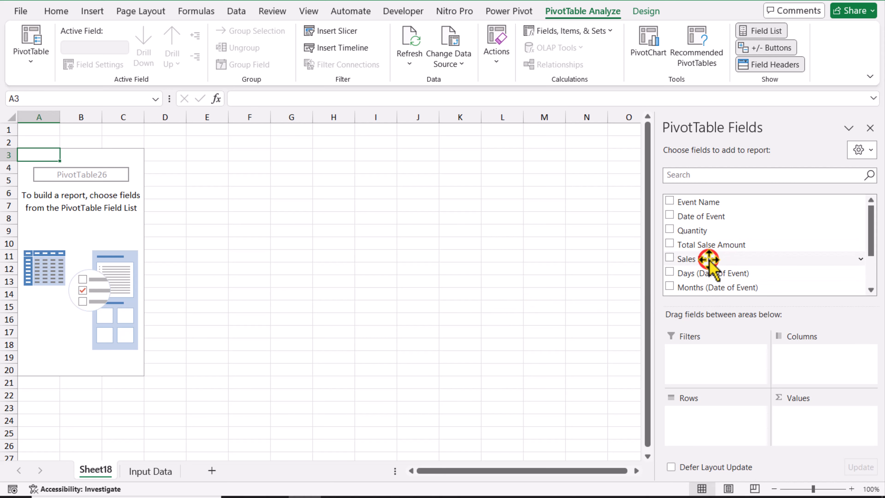
# Step: Add Sales Date to the PivotTable rows and remove the Years, Quarters and Sales Date fields, keeping only Months (Sales Date)
pyautogui.moveTo(708, 260); pyautogui.dragTo(714, 435)
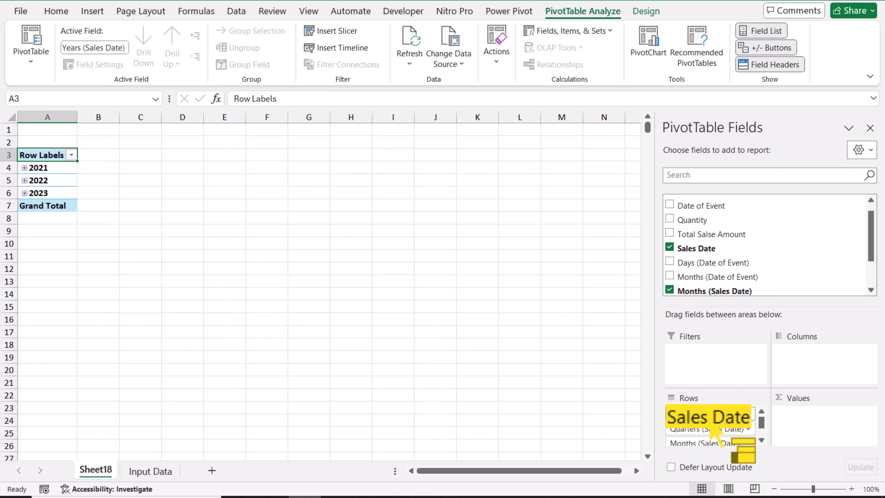
pyautogui.click(709, 415)
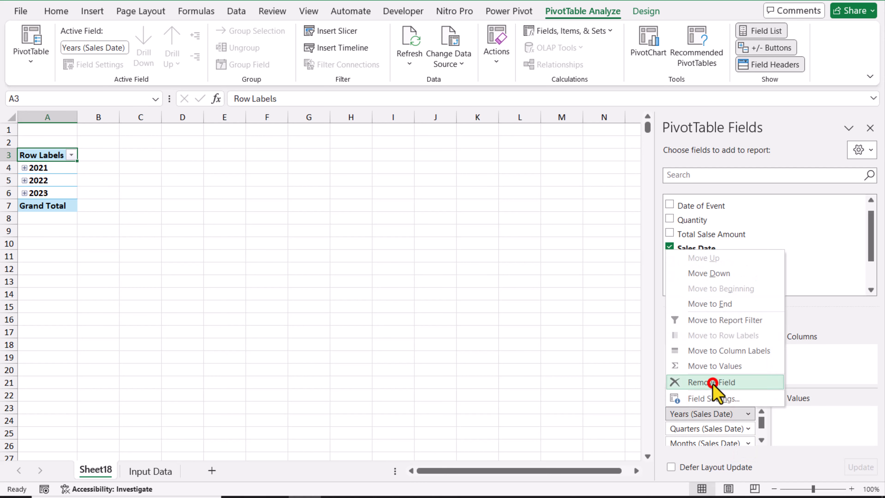
pyautogui.click(712, 382)
pyautogui.click(709, 414)
pyautogui.click(718, 383)
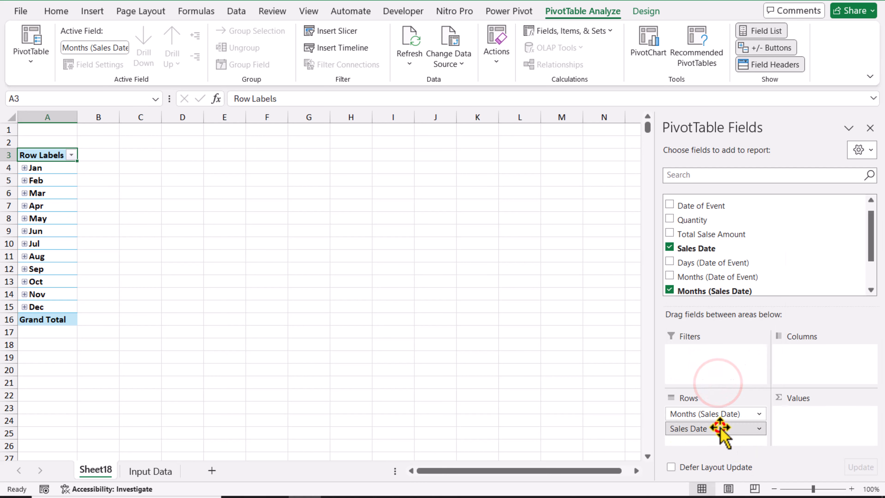
pyautogui.click(720, 427)
pyautogui.click(720, 397)
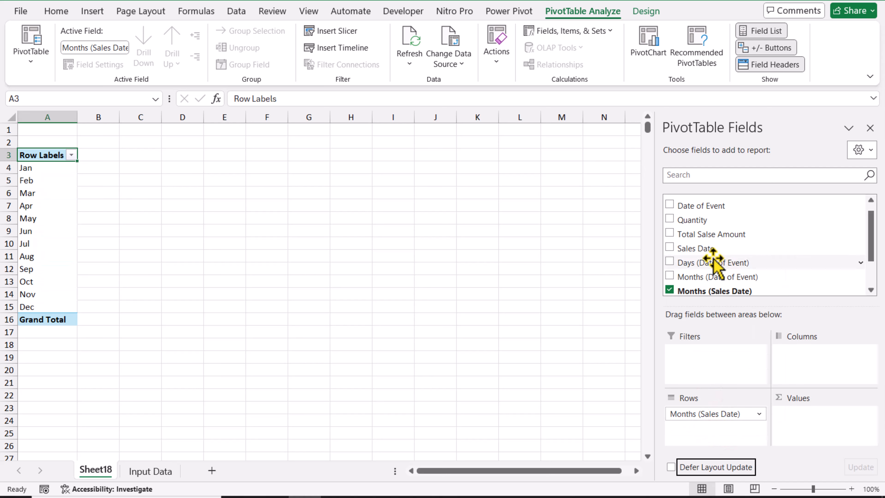
# Step: Add Total Salse Amount to the PivotTable values and format it as Currency with $ symbol and 0 decimal places
pyautogui.moveTo(691, 234); pyautogui.dragTo(810, 435)
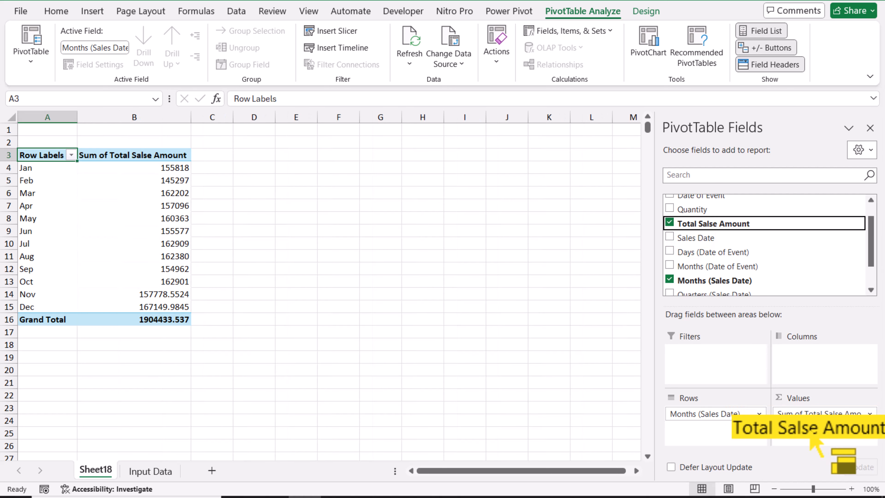
pyautogui.click(169, 177)
pyautogui.rightClick(170, 179)
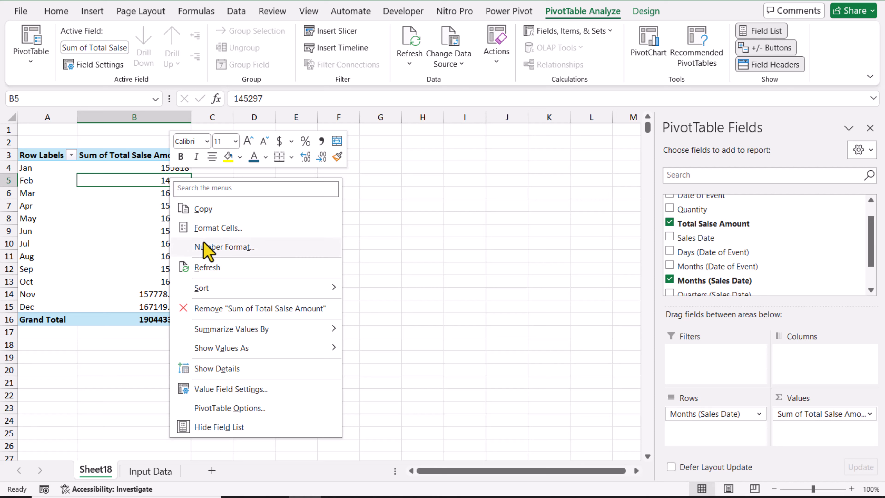
pyautogui.click(207, 248)
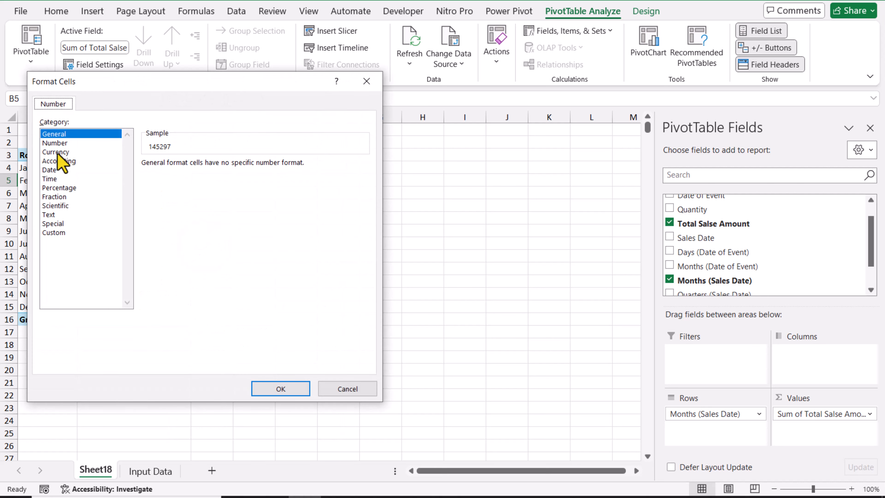
pyautogui.click(57, 151)
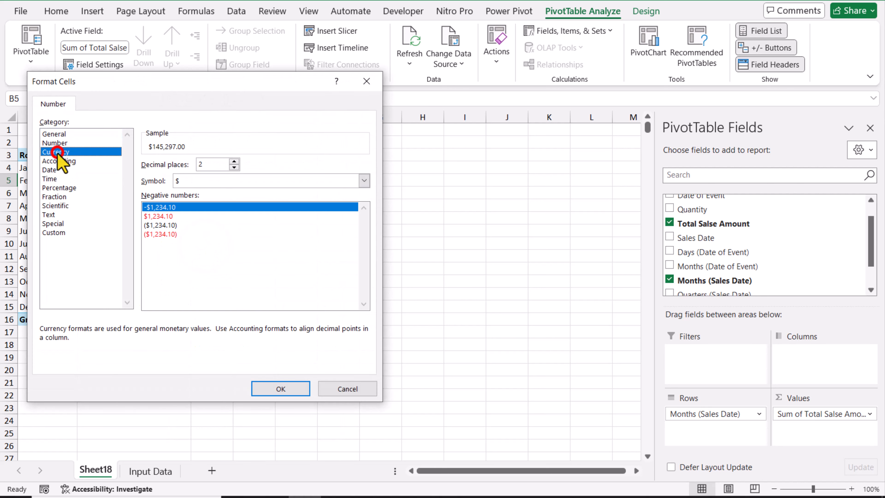
pyautogui.click(234, 168)
pyautogui.click(266, 389)
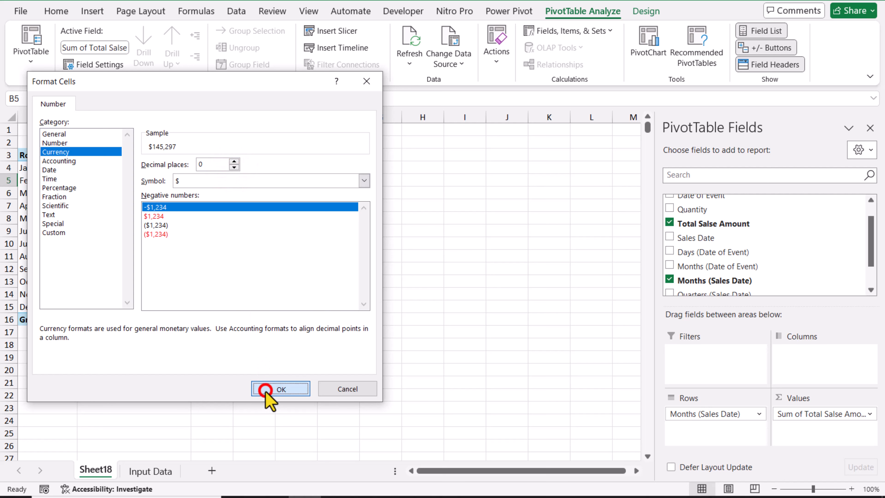
# Step: Insert a slicer for the Years (Sales Date) field of the PivotTable
pyautogui.click(337, 31)
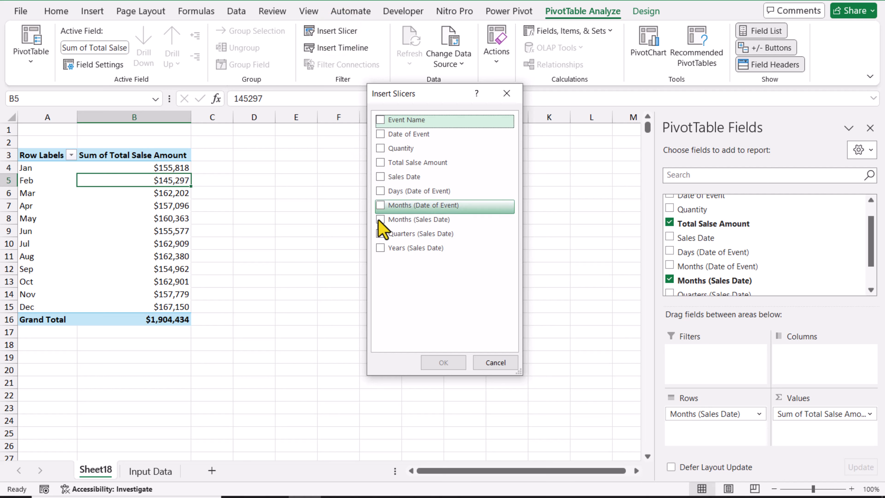
pyautogui.click(379, 247)
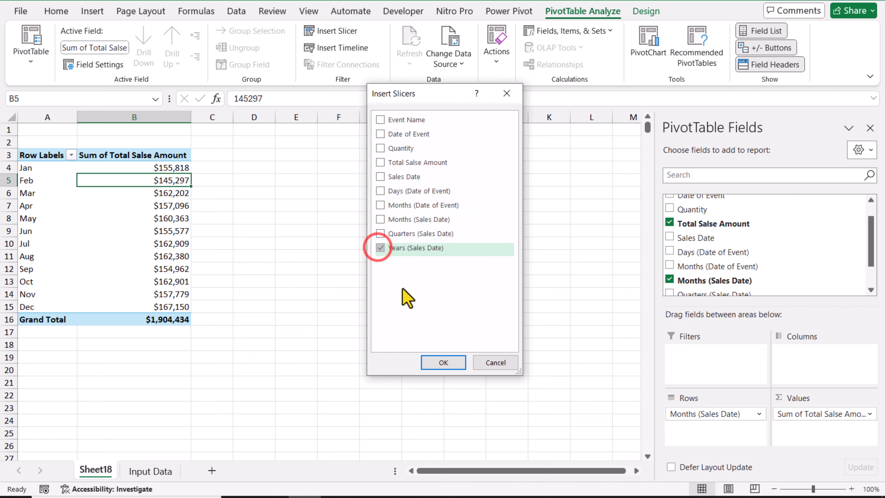
pyautogui.click(448, 363)
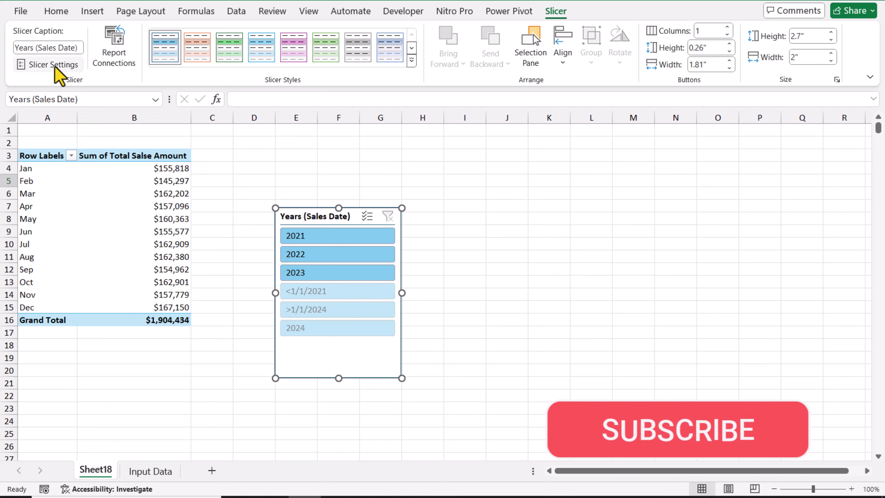
# Step: Set the Years (Sales Date) slicer to hide items with no data
pyautogui.click(54, 65)
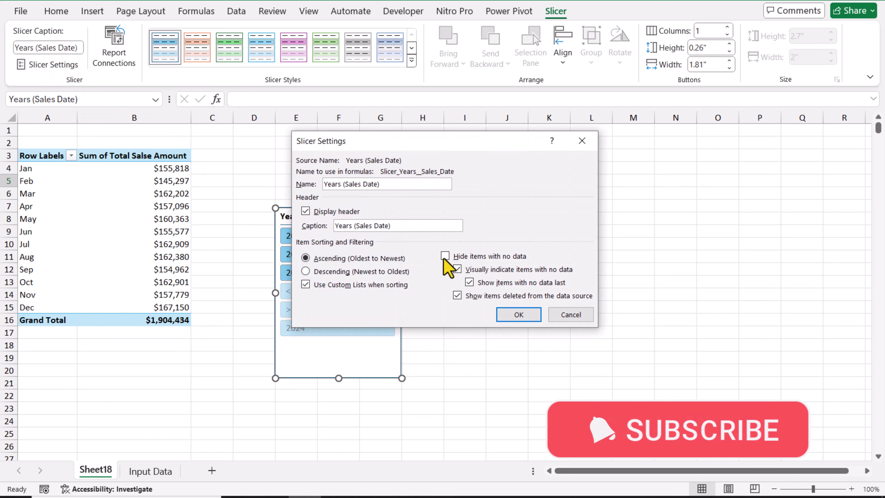
pyautogui.click(489, 257)
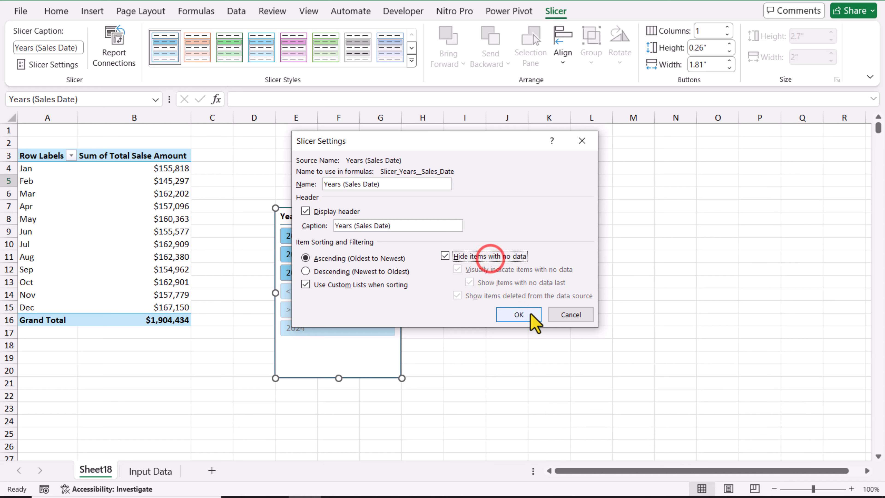
pyautogui.click(531, 314)
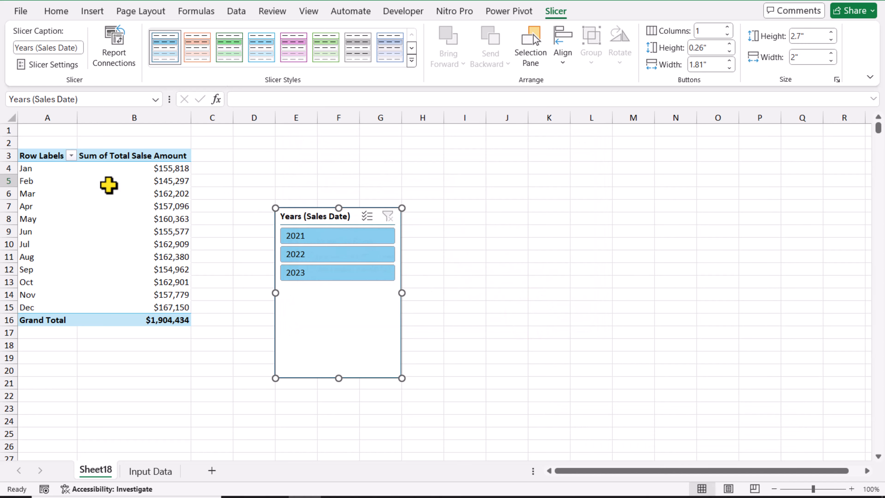
# Step: Insert a clustered column PivotChart from the monthly sales PivotTable
pyautogui.click(84, 183)
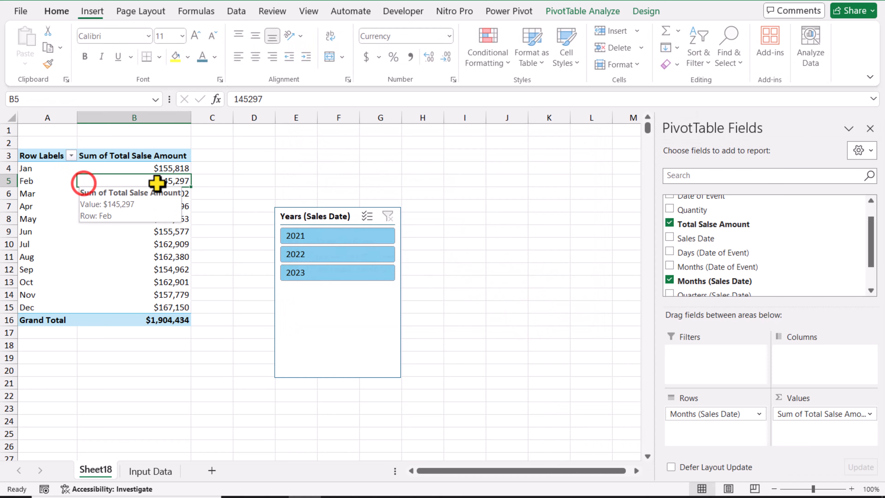
pyautogui.click(607, 10)
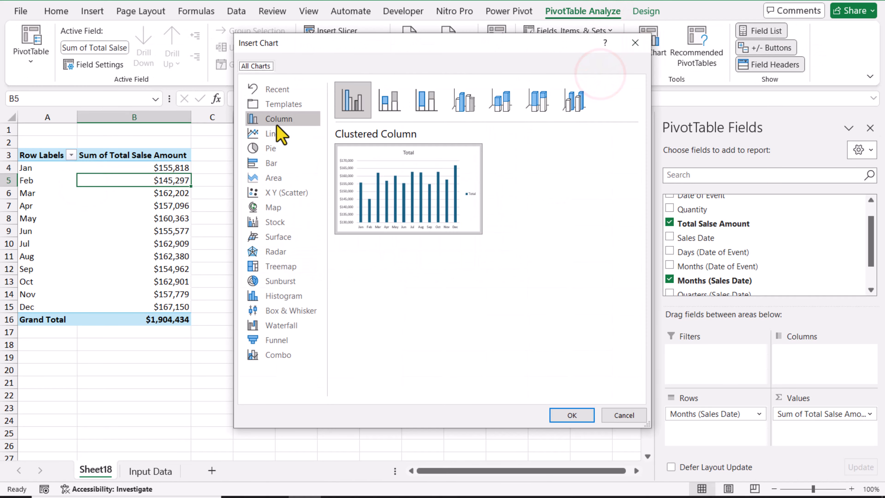
pyautogui.click(582, 415)
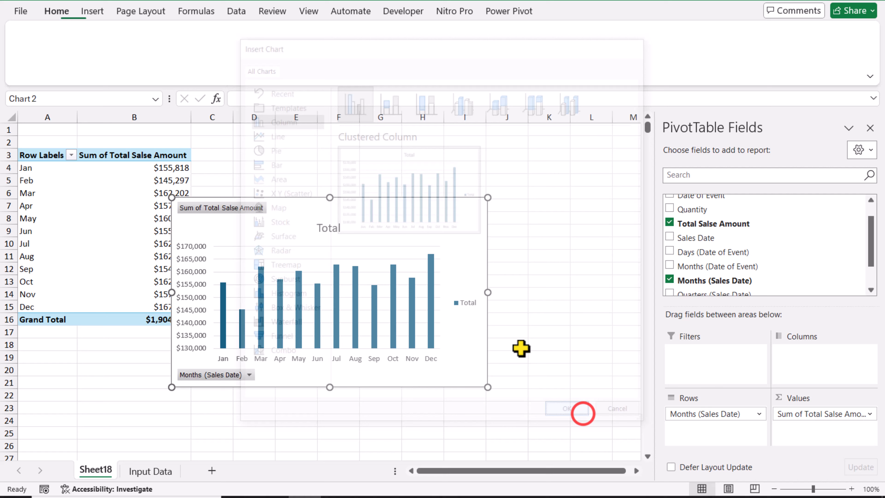
# Step: Delete the PivotChart's legend and hide all of its field buttons
pyautogui.click(468, 306)
pyautogui.press('Delete')
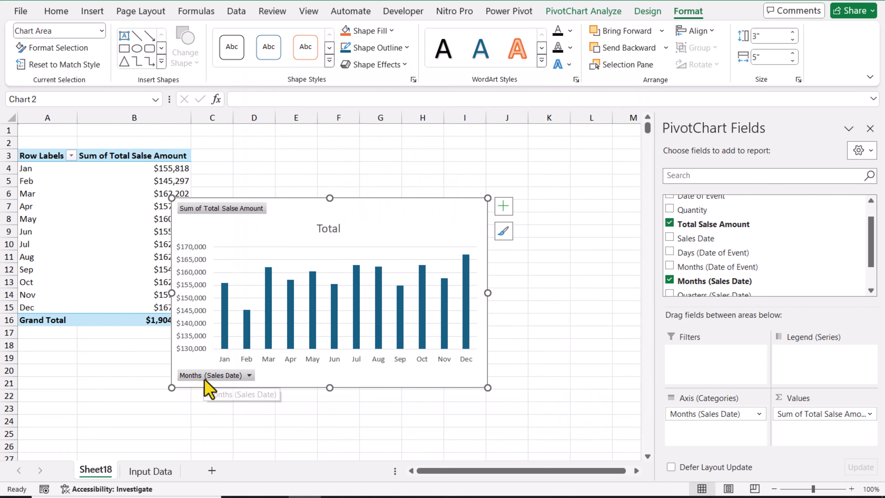
pyautogui.rightClick(205, 375)
pyautogui.click(238, 343)
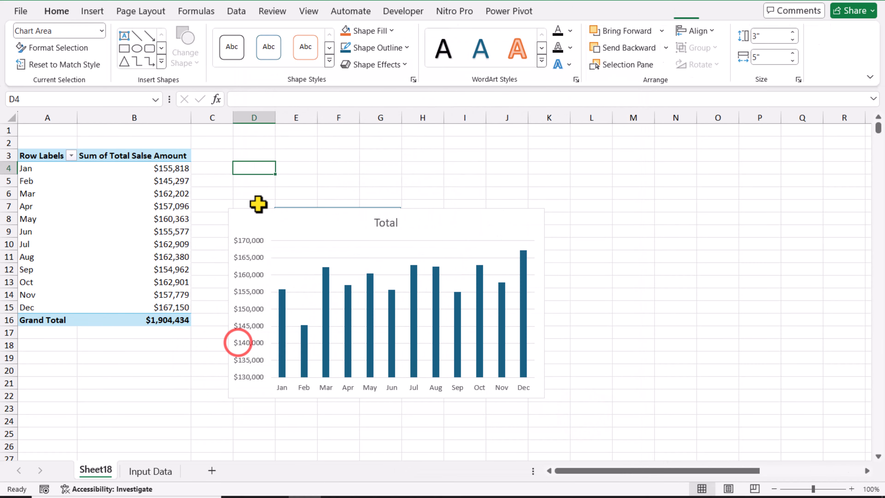
# Step: Move the PivotChart and the years slicer below the monthly PivotTable, with the slicer starting around row 18
pyautogui.moveTo(259, 214); pyautogui.dragTo(180, 381)
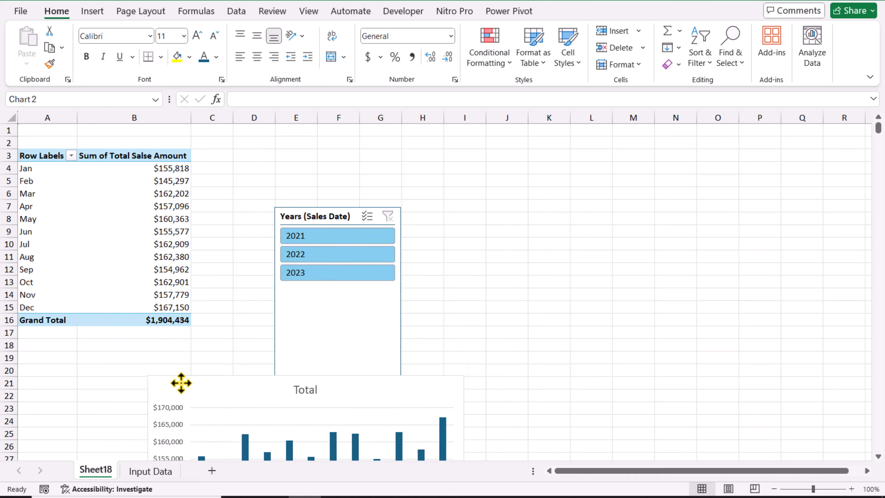
pyautogui.moveTo(290, 210); pyautogui.dragTo(47, 345)
pyautogui.click(404, 270)
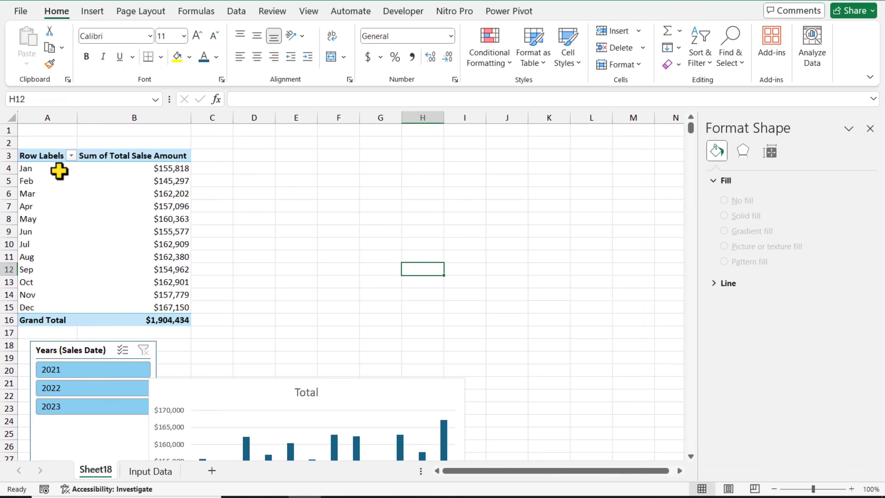
# Step: Copy the whole monthly PivotTable, including its grand total, and paste the copy at cell E1
pyautogui.moveTo(50, 158); pyautogui.dragTo(149, 315)
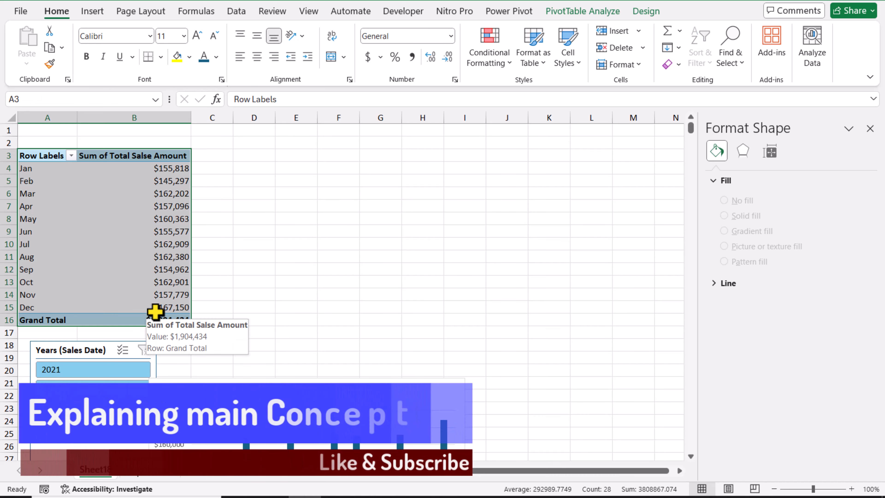
pyautogui.hotkey('ctrl', 'c')
pyautogui.click(289, 130)
pyautogui.hotkey('ctrl', 'v')
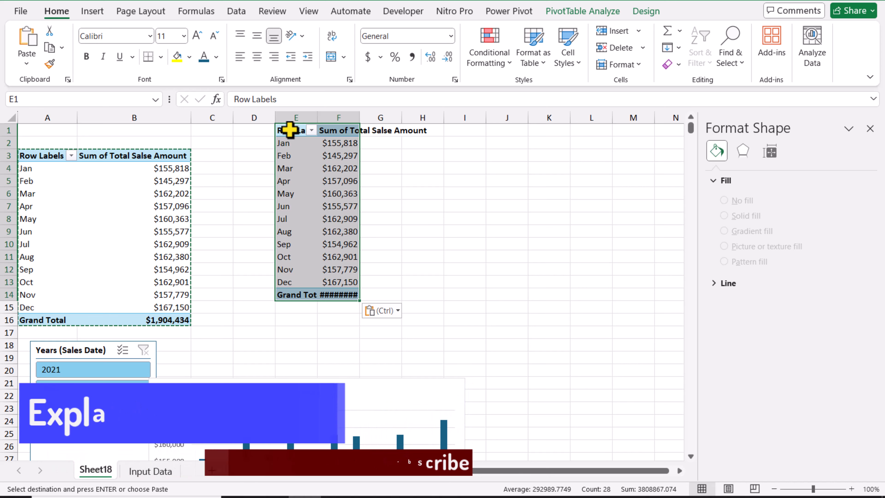
# Step: Replace Months (Sales Date) with Years (Sales Date) as the row field of the copied PivotTable
pyautogui.click(297, 146)
pyautogui.click(588, 14)
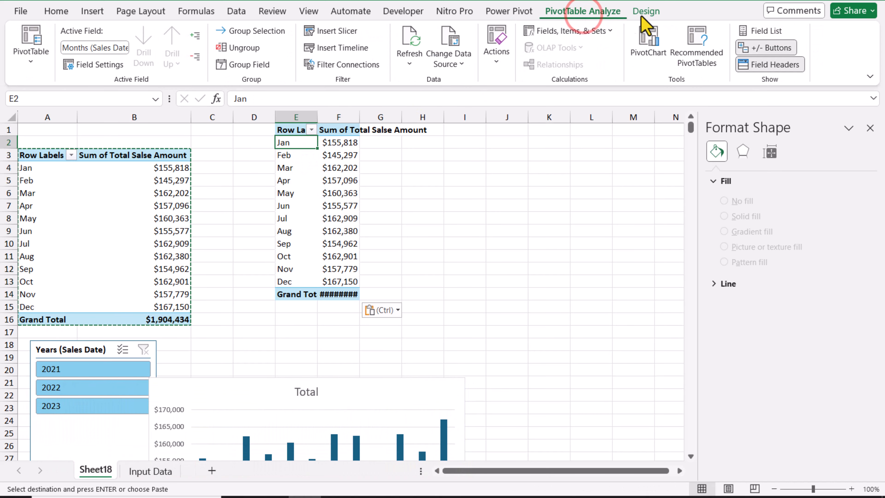
pyautogui.click(759, 32)
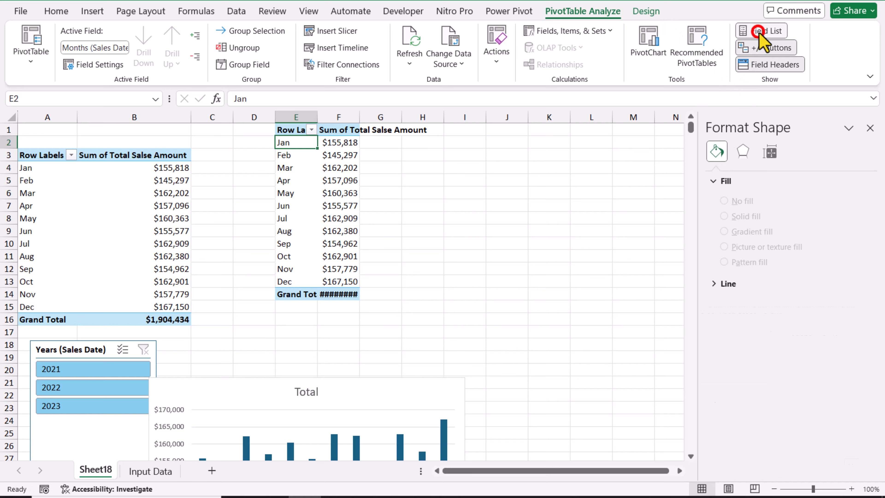
pyautogui.scroll(-2, 691, 231)
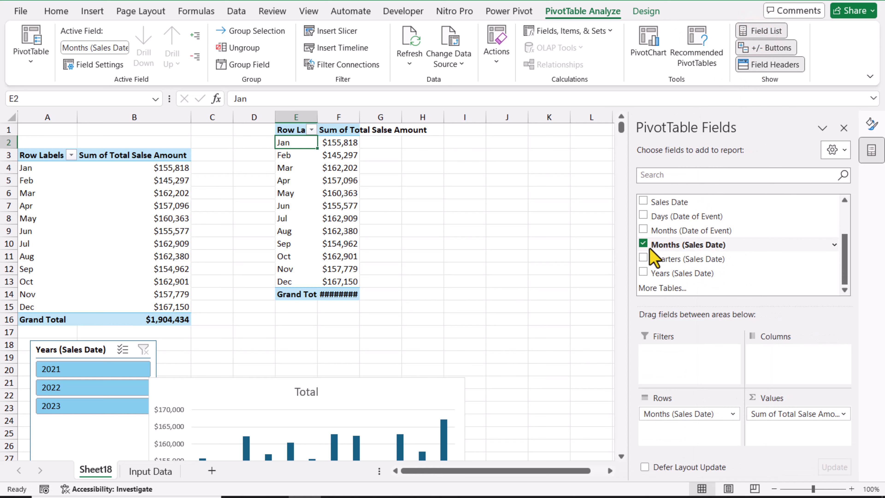
pyautogui.click(643, 244)
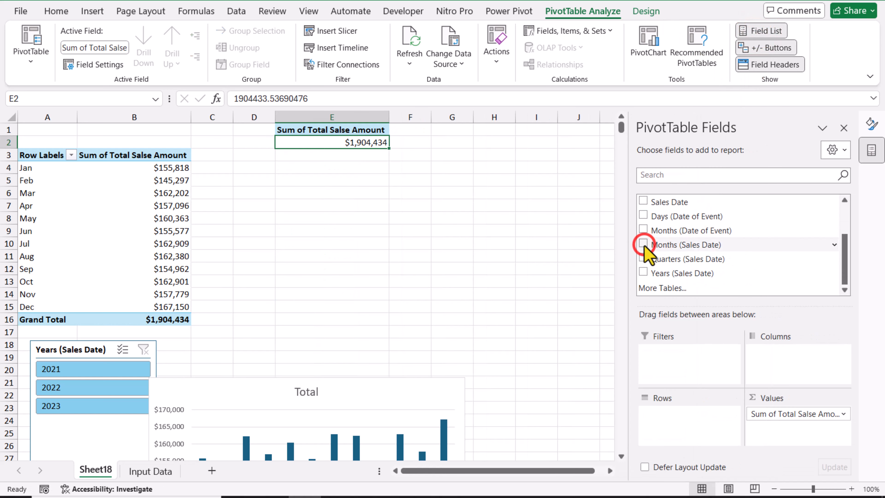
pyautogui.click(644, 272)
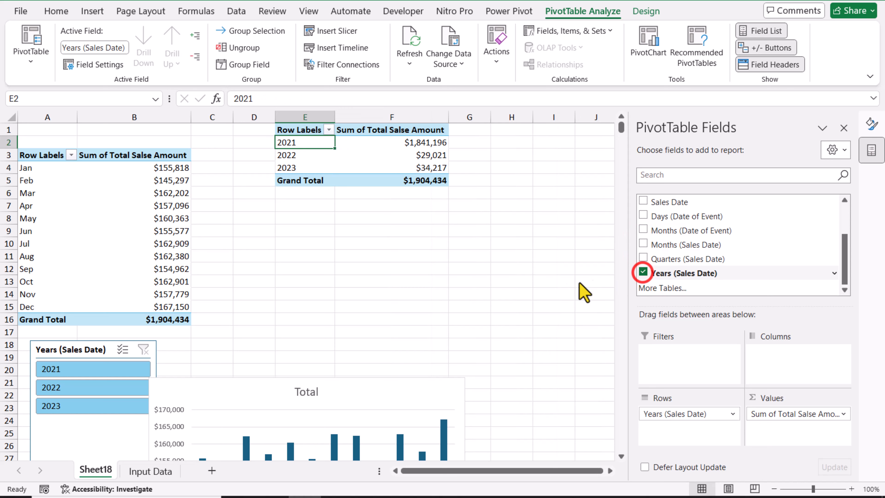
# Step: Filter both PivotTables to 2021 with the years slicer and check the copied table's total
pyautogui.click(94, 373)
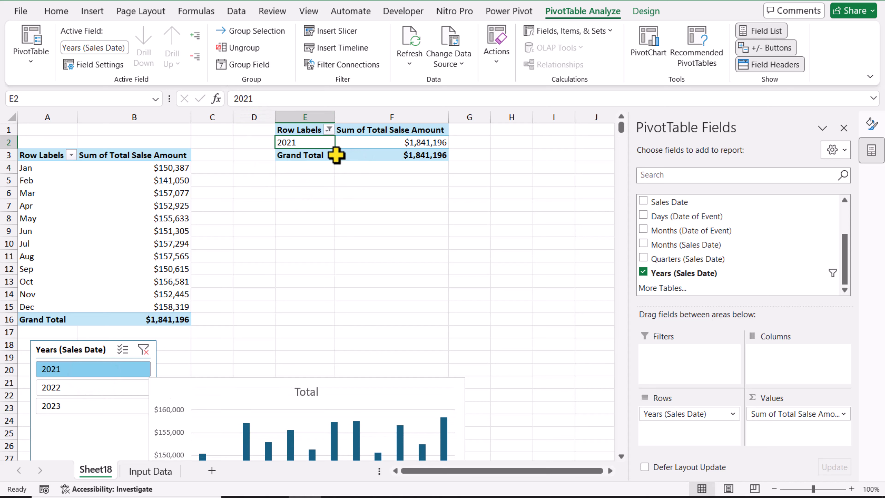
pyautogui.moveTo(335, 154)
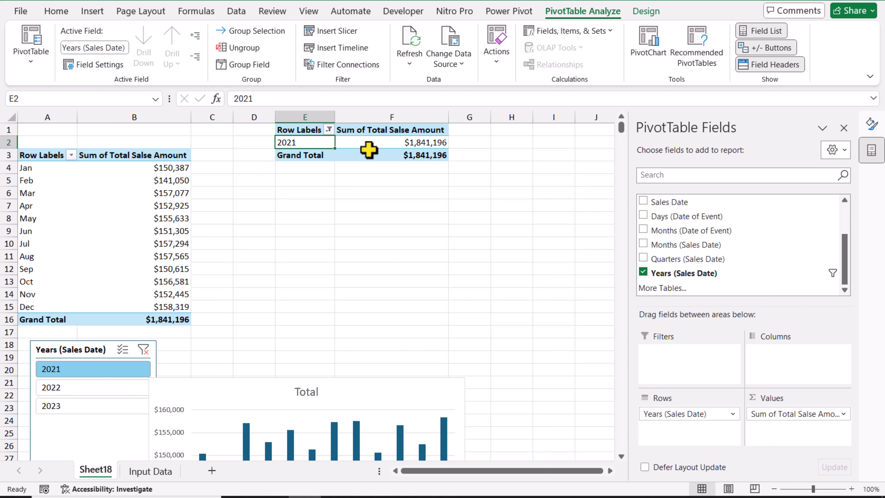
pyautogui.moveTo(442, 152)
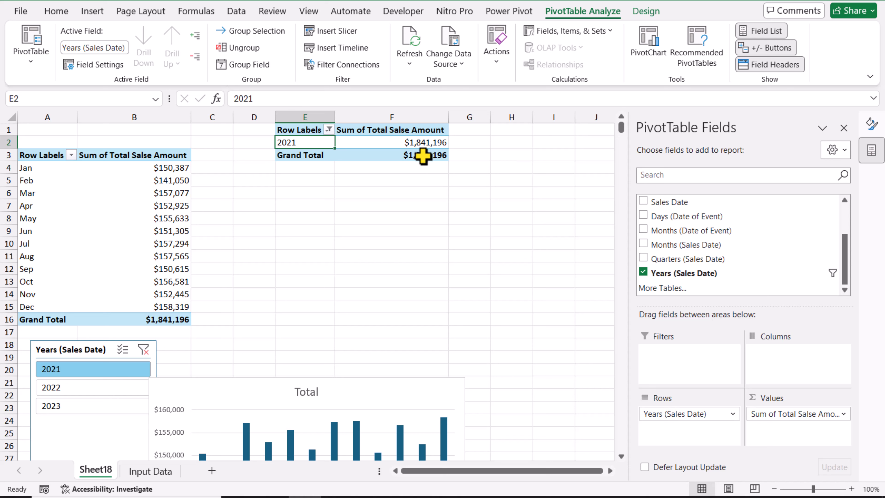
# Step: Turn off the grand totals for rows and columns in the yearly PivotTable at E1
pyautogui.click(646, 10)
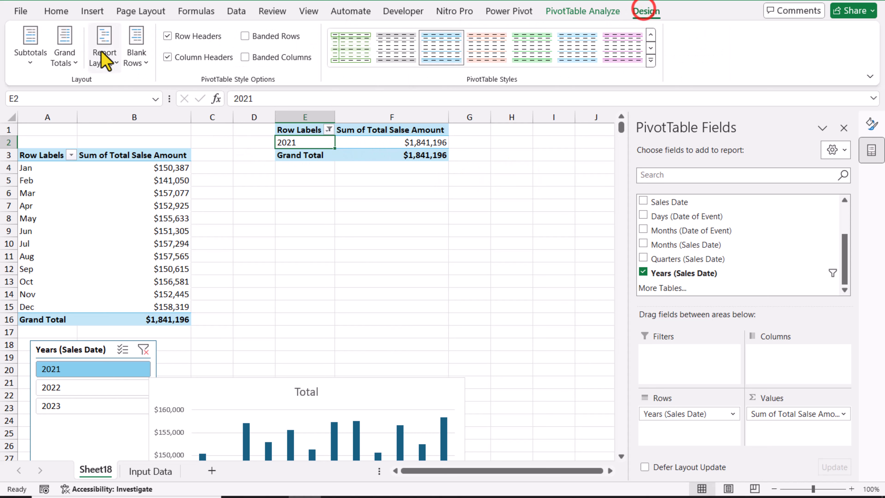
pyautogui.click(66, 55)
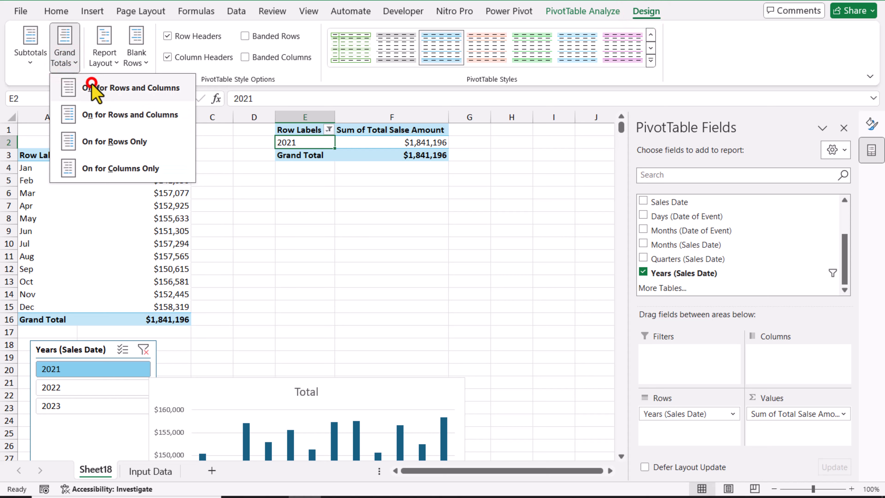
pyautogui.click(92, 84)
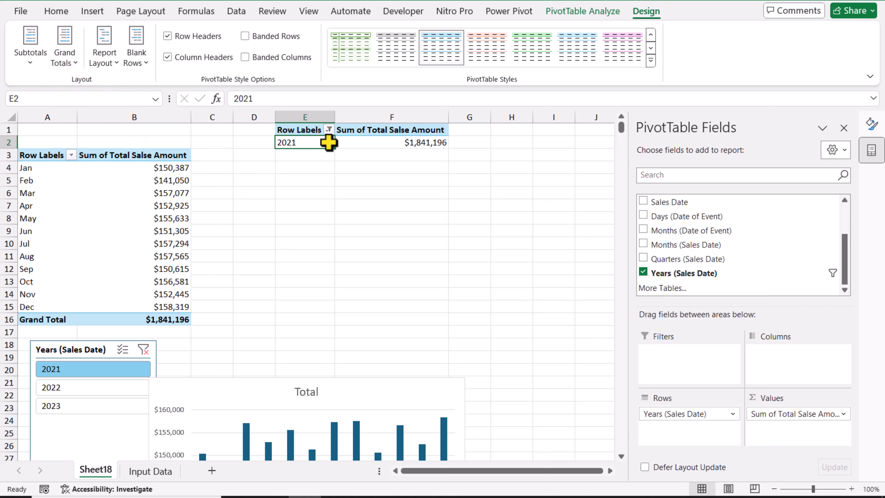
# Step: Rename the yearly PivotTable's value heading in F1 to TS and check it with the slicer set to 2022 and 2021
pyautogui.click(355, 131)
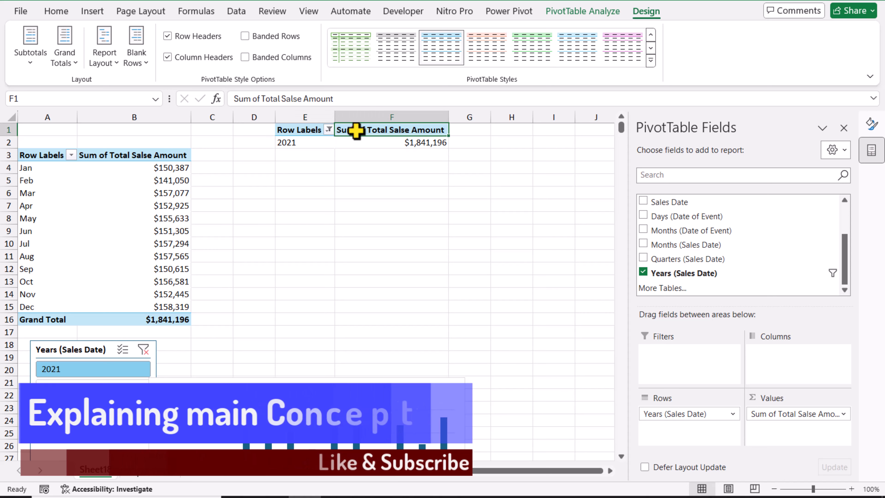
pyautogui.click(356, 132)
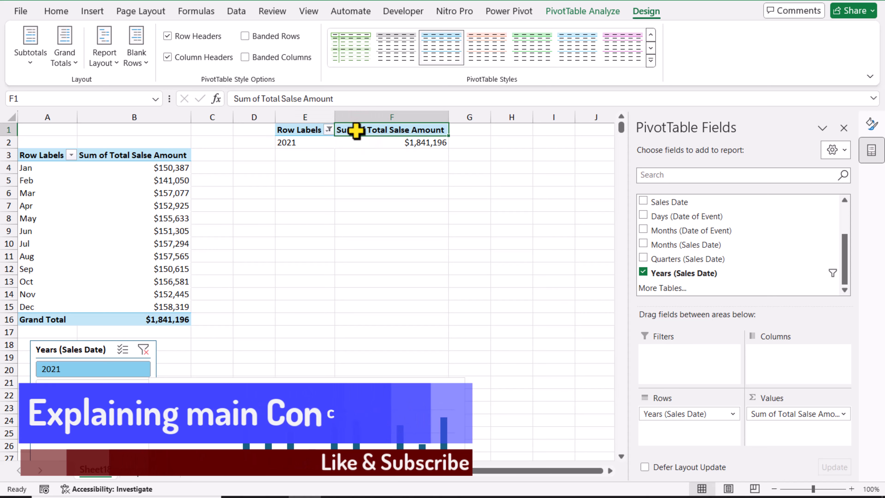
pyautogui.write('TS')
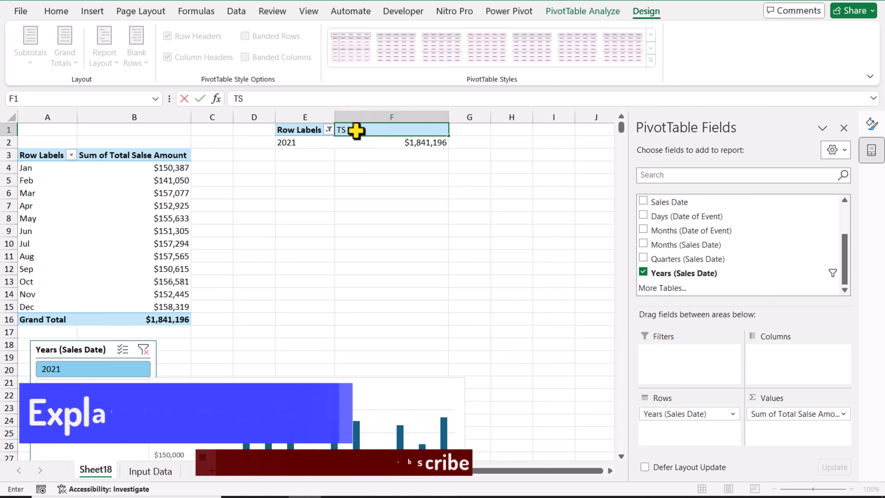
pyautogui.click(363, 183)
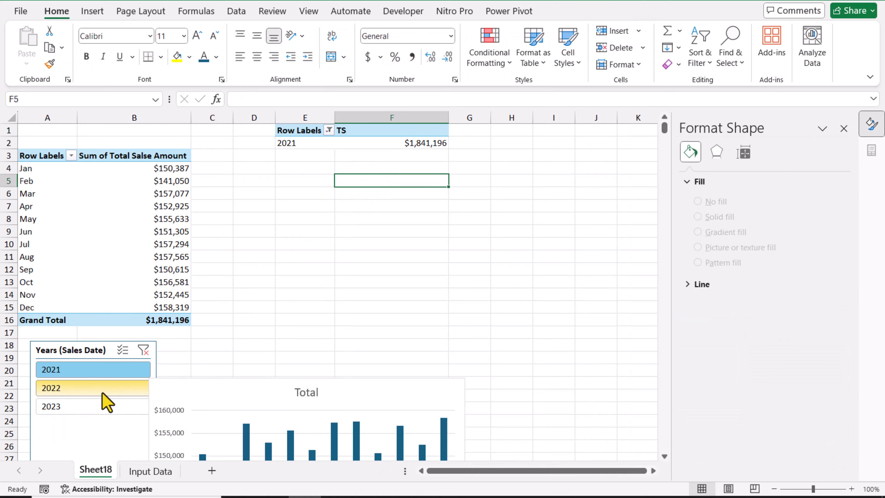
pyautogui.click(105, 400)
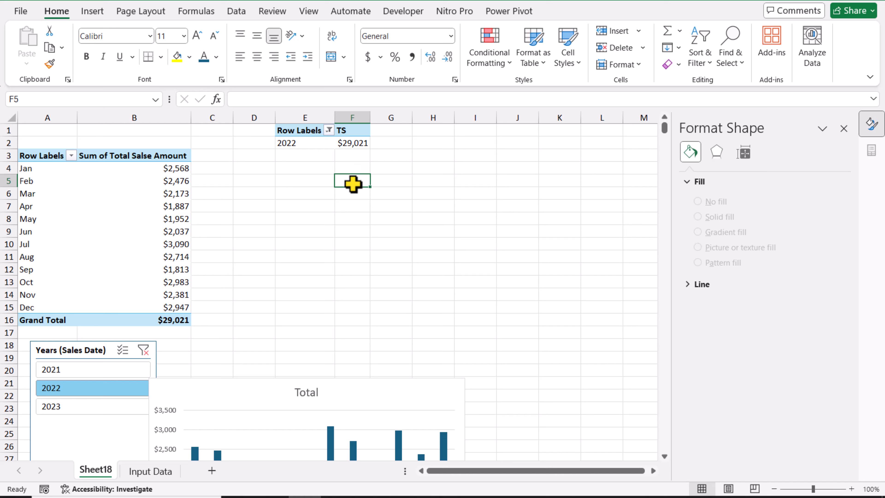
pyautogui.click(93, 375)
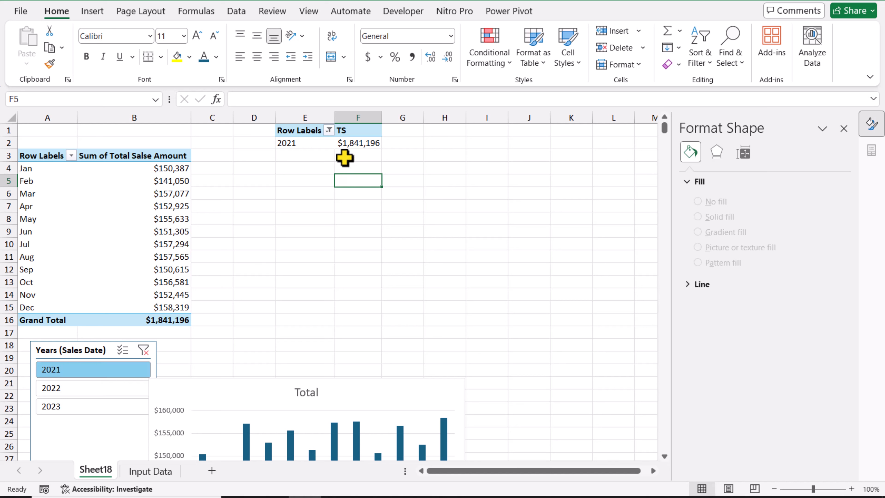
# Step: Rename the value heading in F1 to "Some longer name" and filter the years slicer to 2022
pyautogui.click(353, 133)
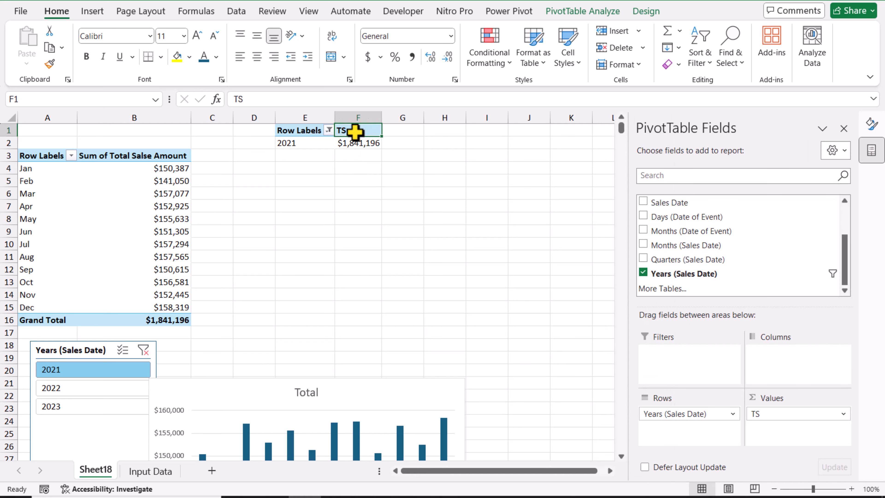
pyautogui.write('Some longer name')
pyautogui.press('Return')
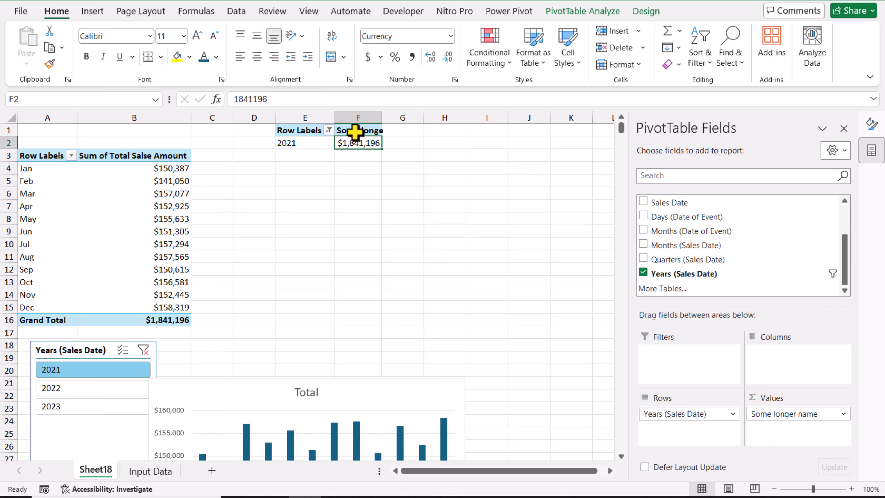
pyautogui.click(108, 387)
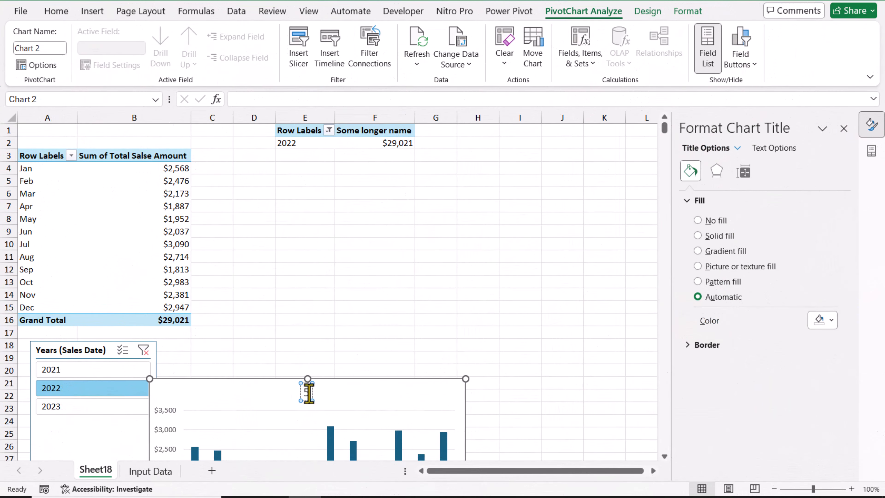
# Step: Set the PivotChart title to "500 Units sold for $50,000 in year 2023" with "% Changes 40.00%" on a second line
pyautogui.write('00 Units sold for $50,000 in year 2023')
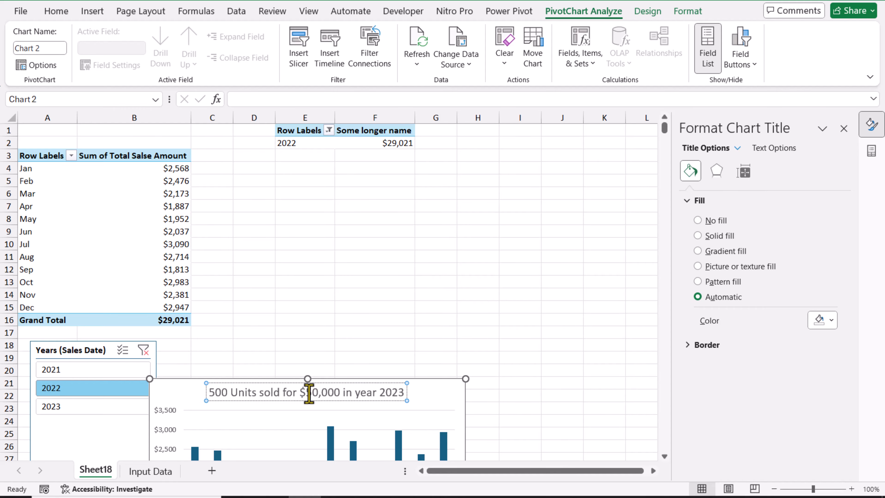
pyautogui.press('Return')
pyautogui.write('% Changes 40.00%')
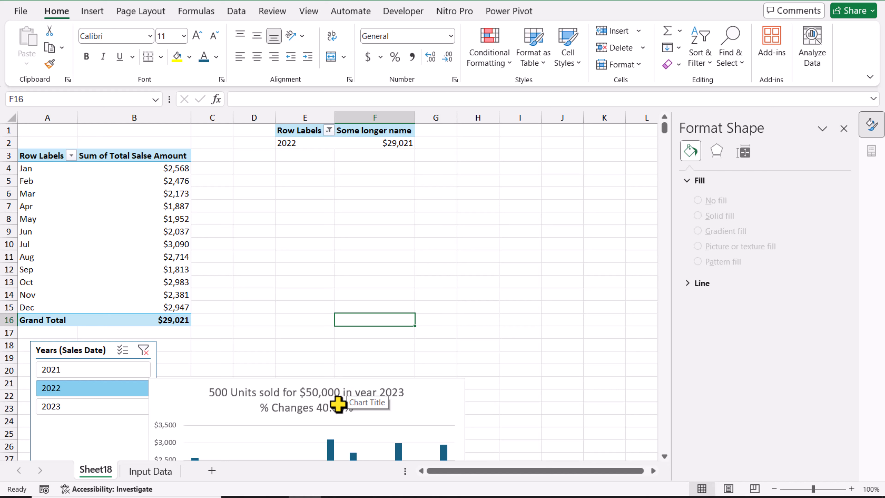
# Step: Add the Quantity field to the yearly PivotTable's values, ahead of the sales amount
pyautogui.click(304, 142)
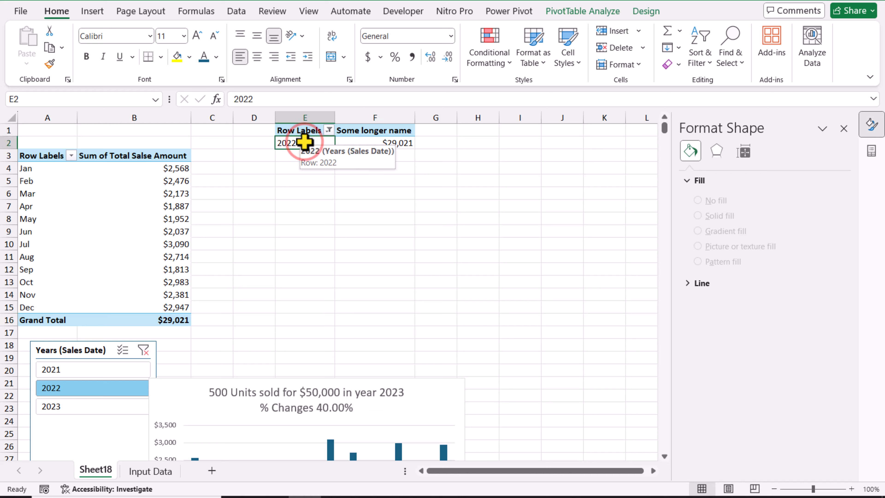
pyautogui.click(843, 129)
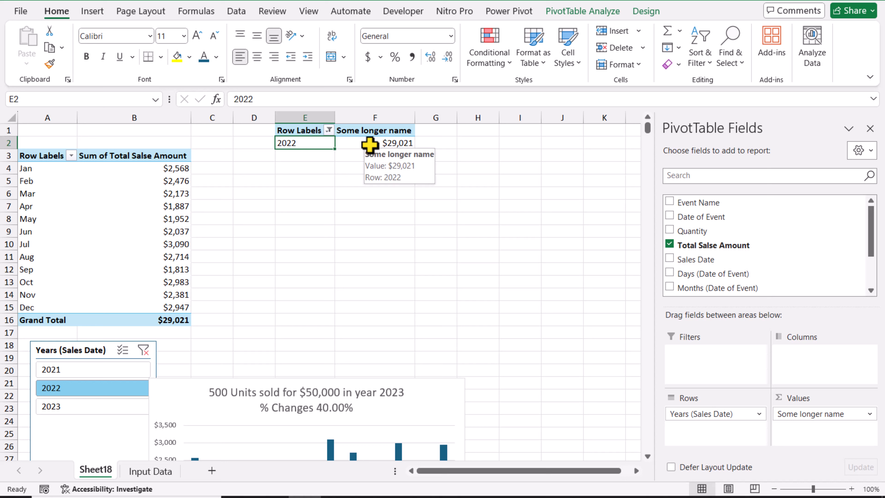
pyautogui.scroll(-1, 703, 223)
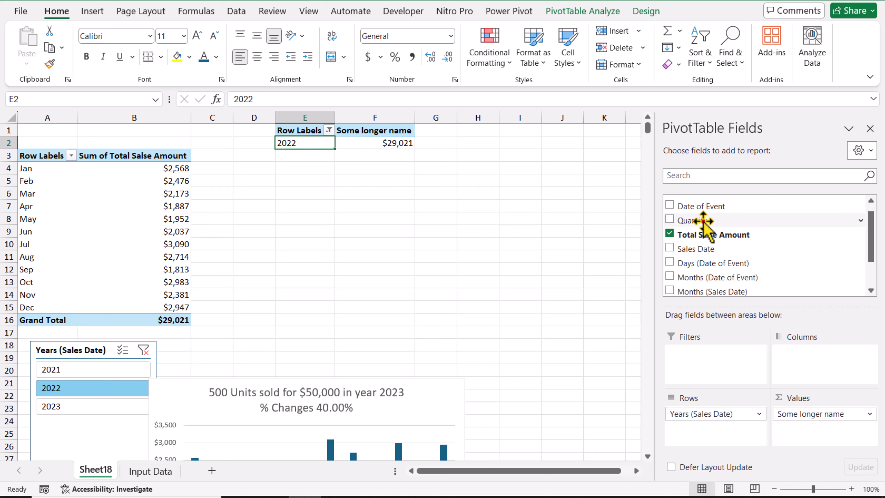
pyautogui.moveTo(704, 220); pyautogui.dragTo(801, 416)
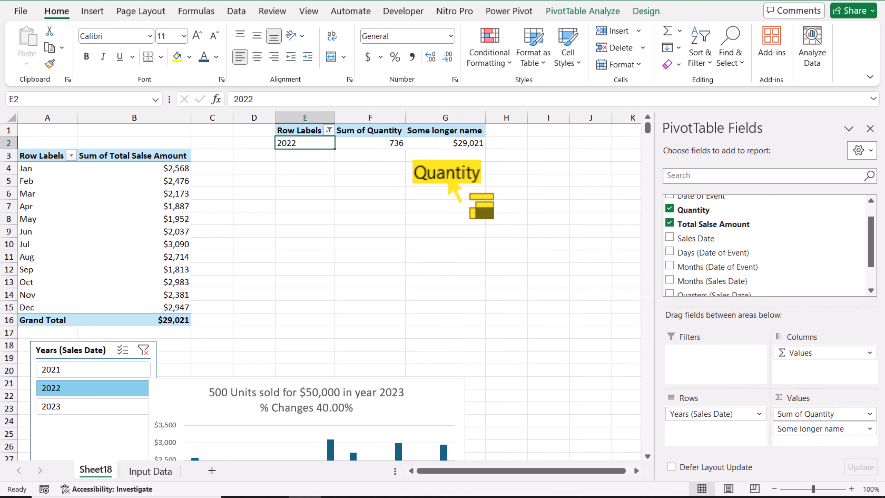
# Step: Rename the Sum of Quantity heading in F1 to Q
pyautogui.moveTo(394, 144)
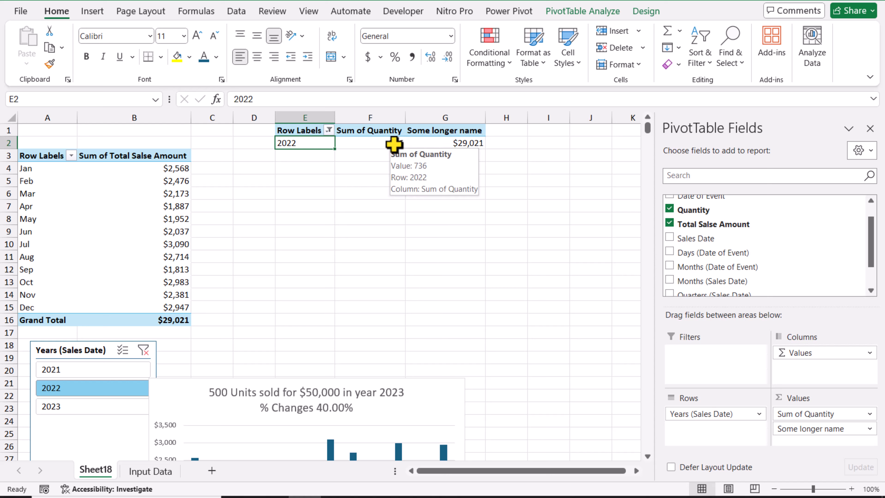
pyautogui.click(387, 132)
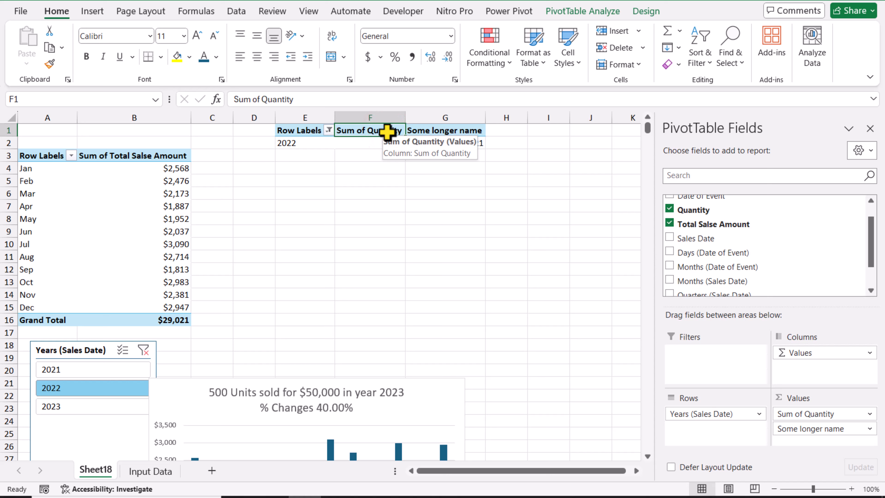
pyautogui.write('Q')
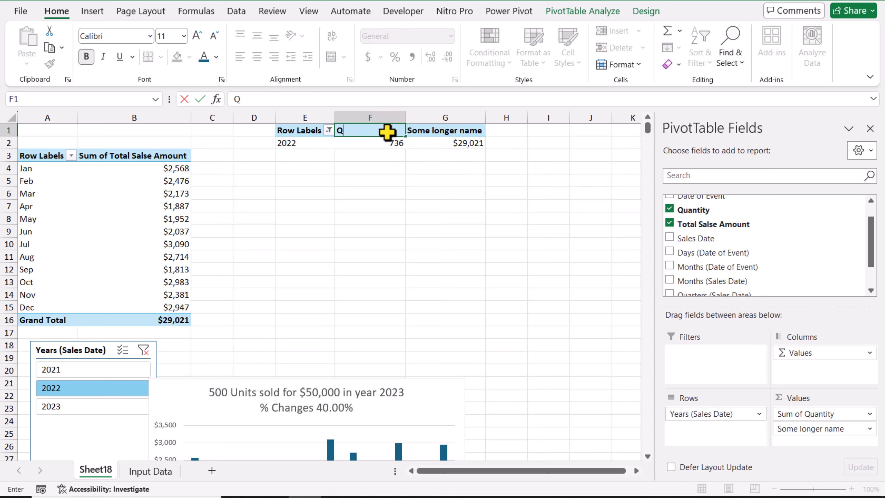
pyautogui.press('Return')
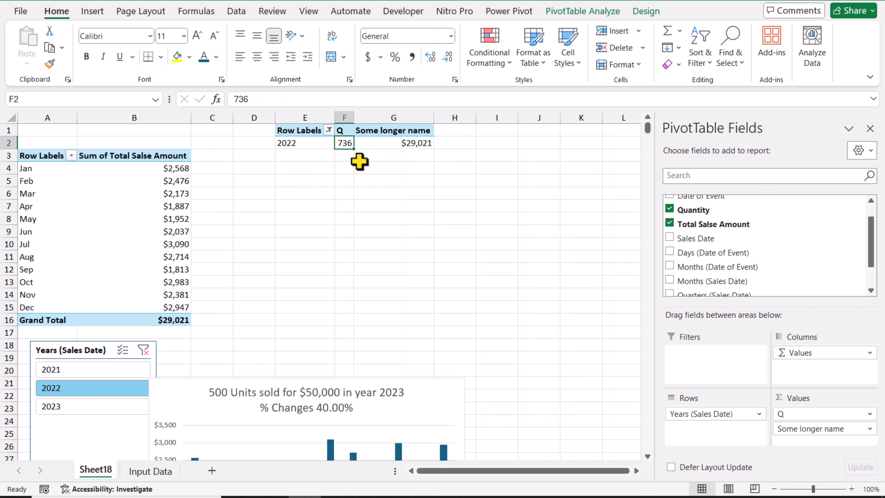
# Step: Filter the slicer to 2023 and format the quantity in F2 as Number with 0 decimal places
pyautogui.click(76, 408)
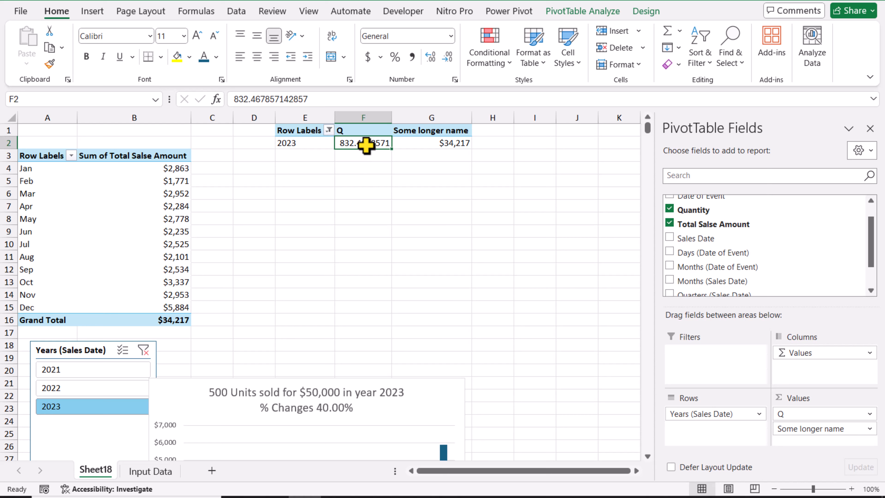
pyautogui.moveTo(361, 145)
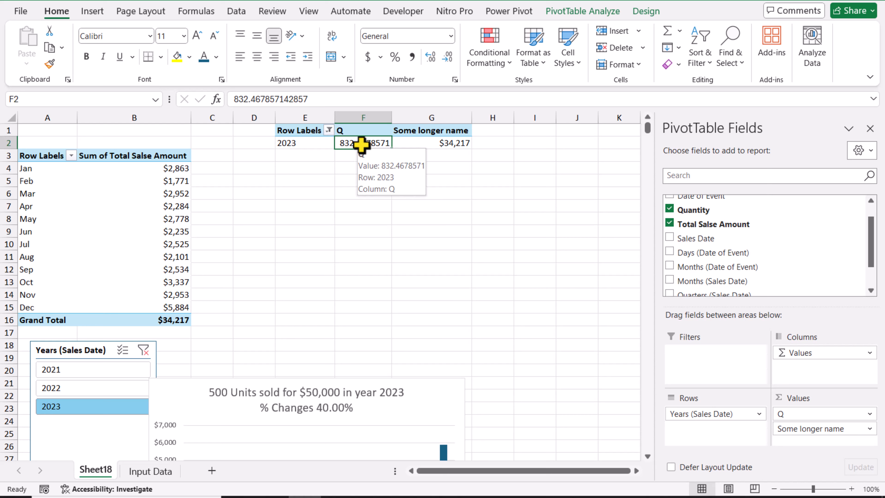
pyautogui.rightClick(360, 145)
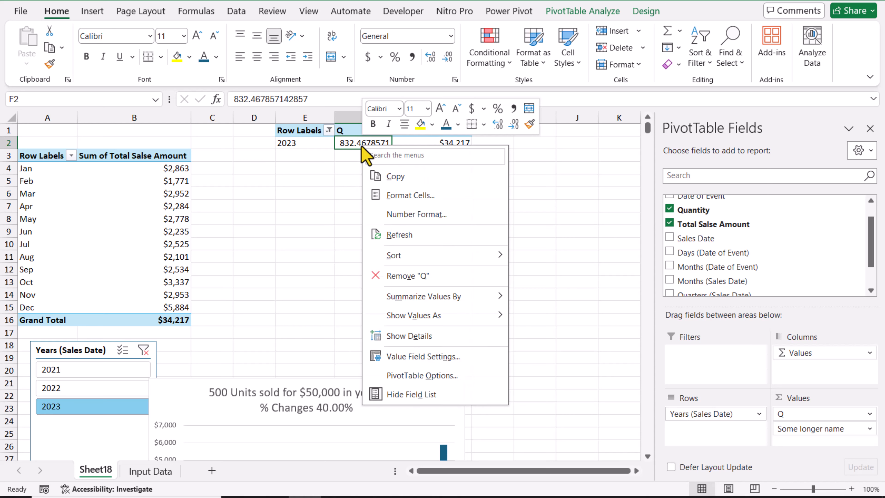
pyautogui.click(384, 199)
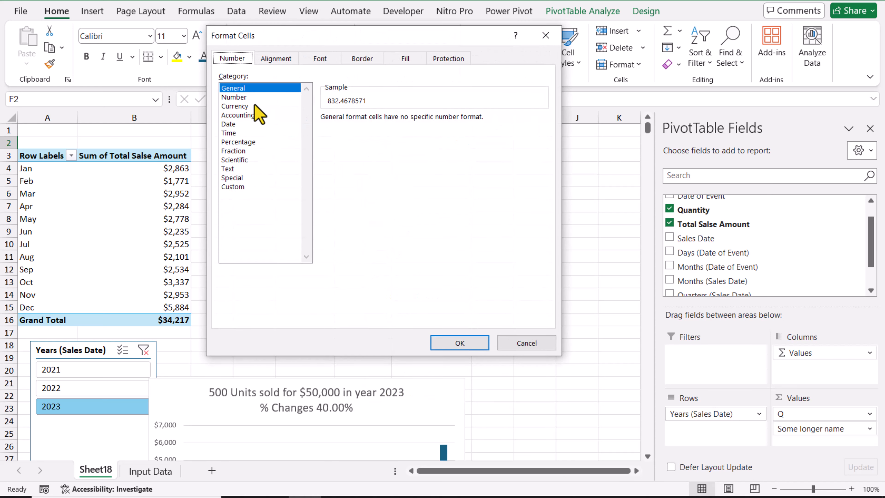
pyautogui.click(244, 97)
pyautogui.click(413, 121)
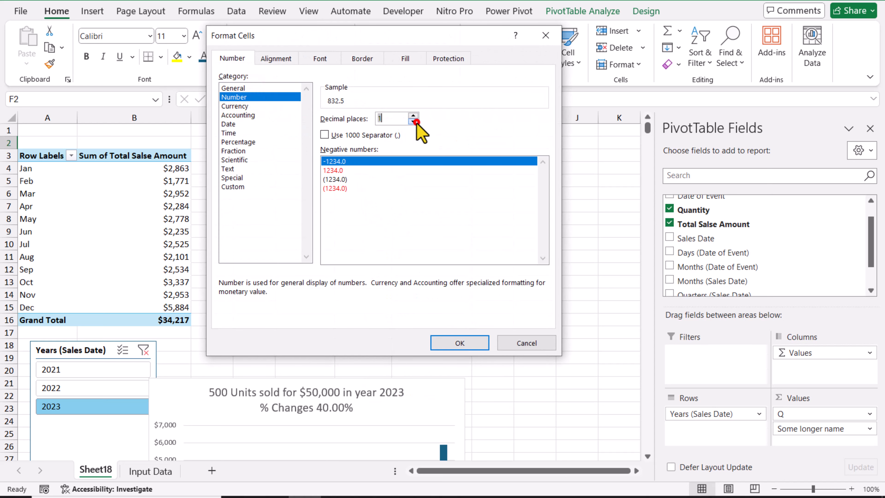
pyautogui.click(413, 121)
pyautogui.click(485, 345)
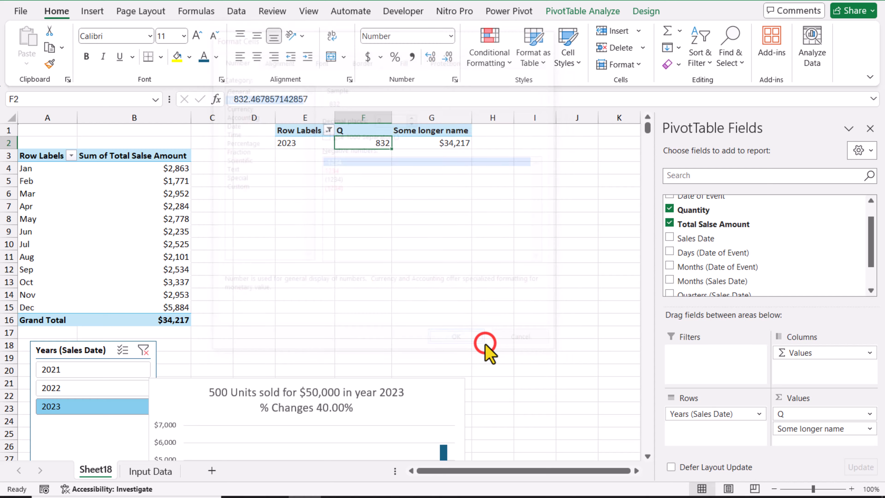
# Step: Filter the slicer to 2022 and 2021 in turn, and rename the sales amount heading in G1 to "Unit Sold for"
pyautogui.click(111, 388)
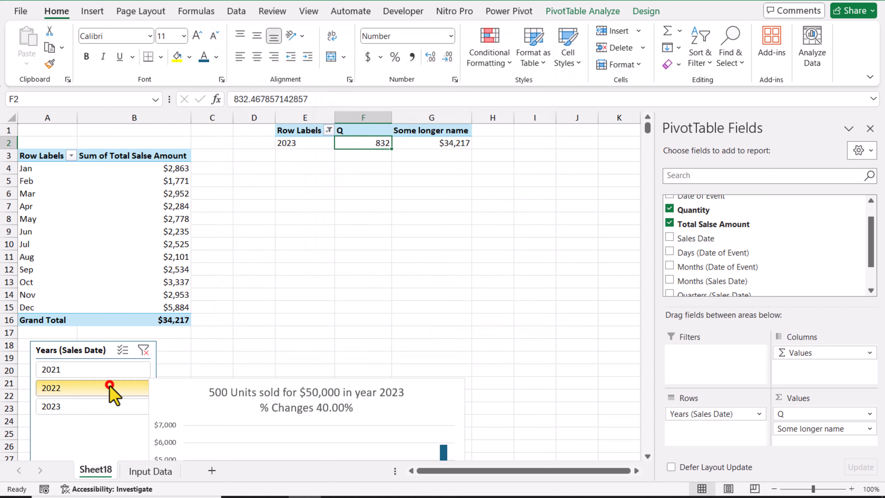
pyautogui.click(109, 369)
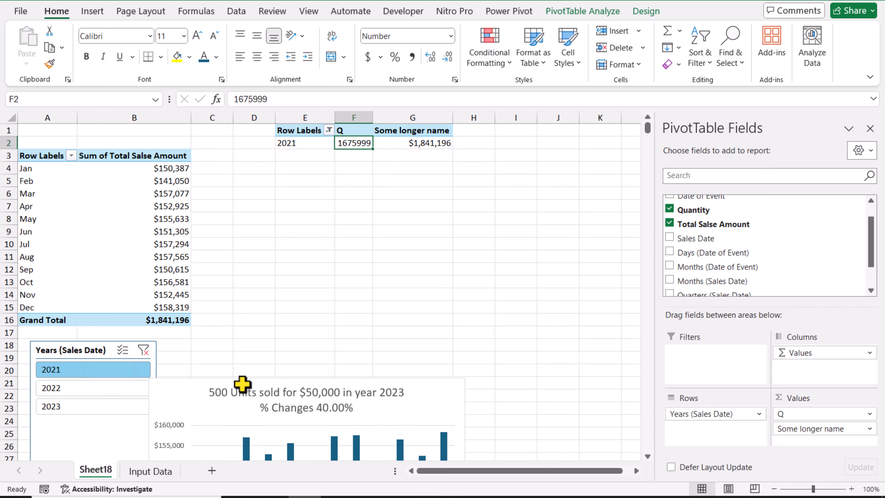
pyautogui.click(399, 131)
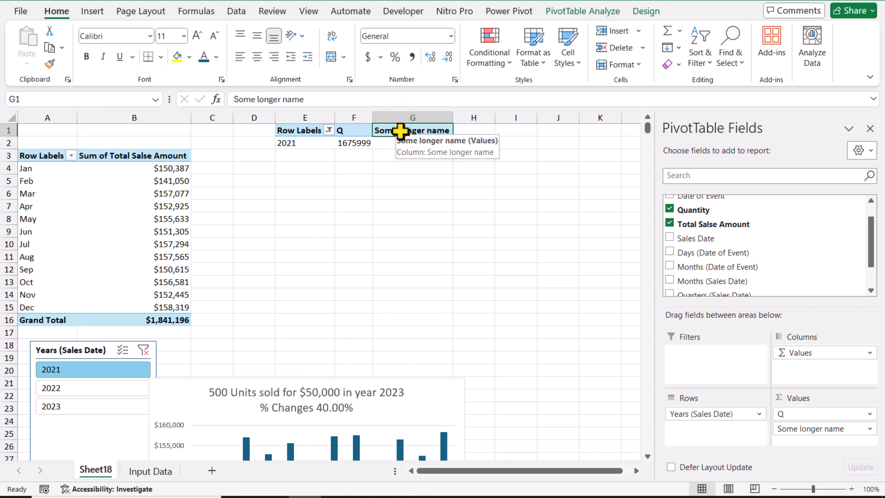
pyautogui.write('Unit Sold for')
pyautogui.press('Return')
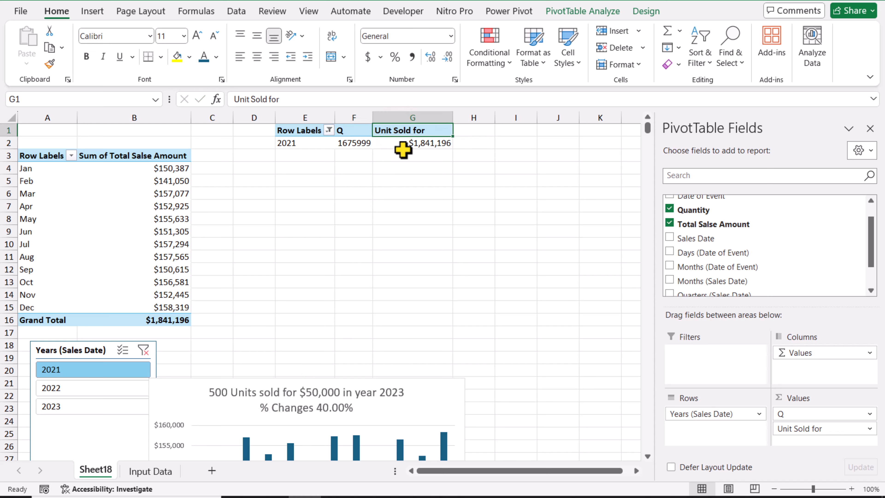
# Step: Hide the amount under "Unit Sold for" in G2 with a semicolon-only custom number format, and filter the slicer to 2022 and 2023 in turn
pyautogui.click(399, 143)
pyautogui.rightClick(399, 143)
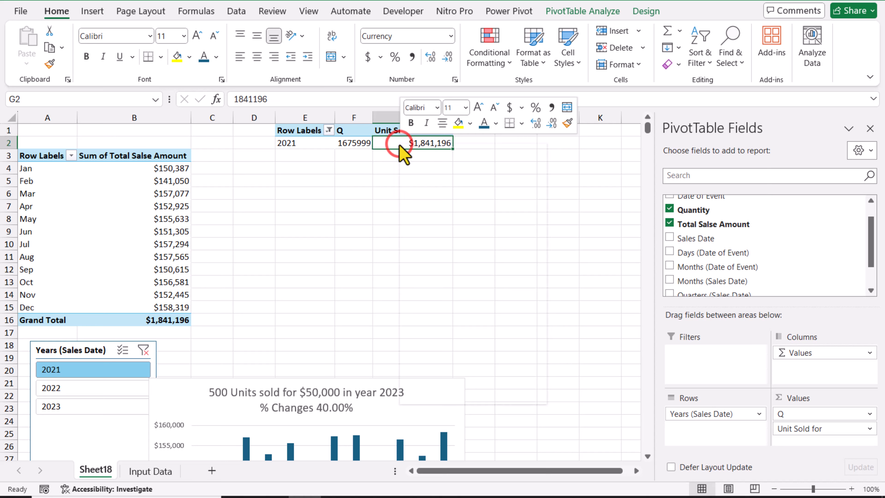
pyautogui.click(443, 194)
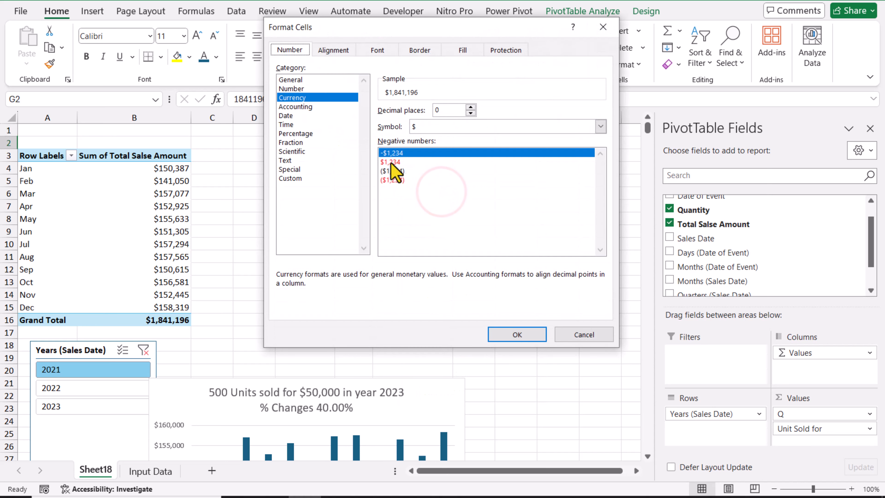
pyautogui.click(293, 180)
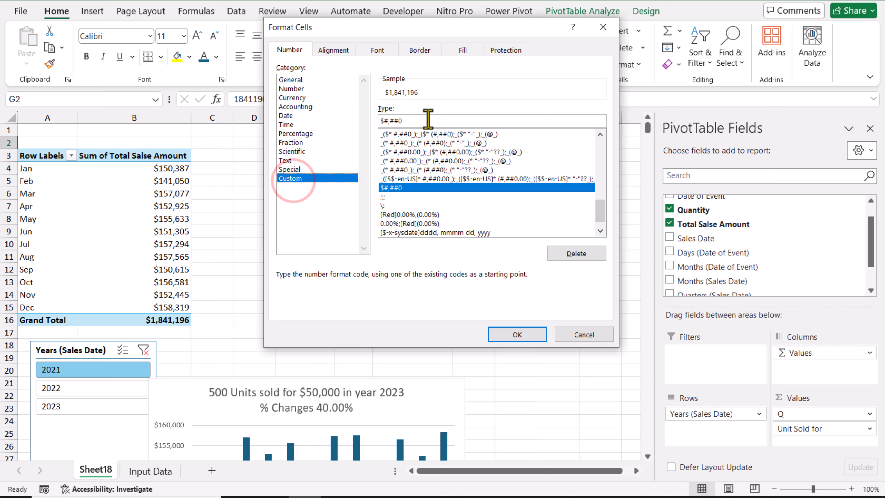
pyautogui.moveTo(427, 116); pyautogui.dragTo(362, 122)
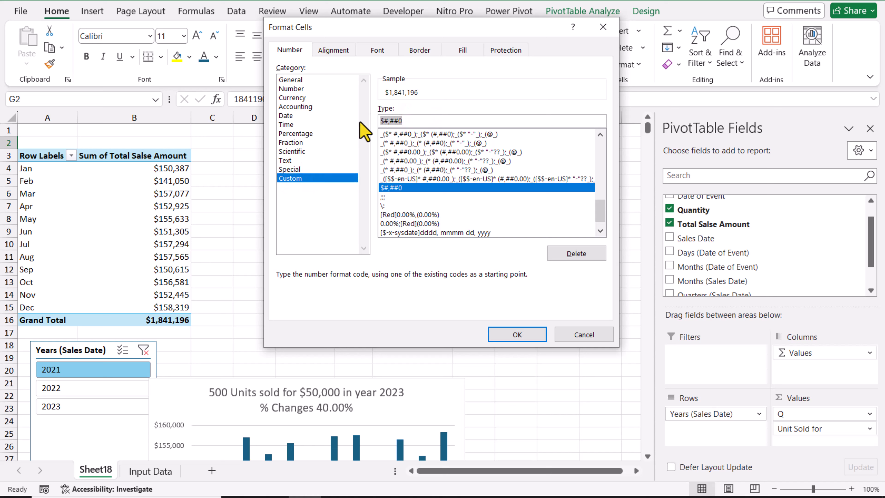
pyautogui.write(';;;')
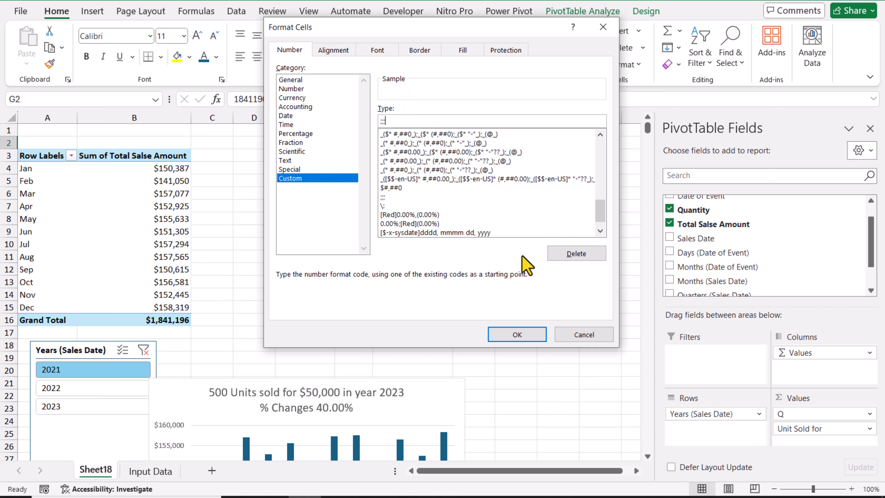
pyautogui.click(536, 333)
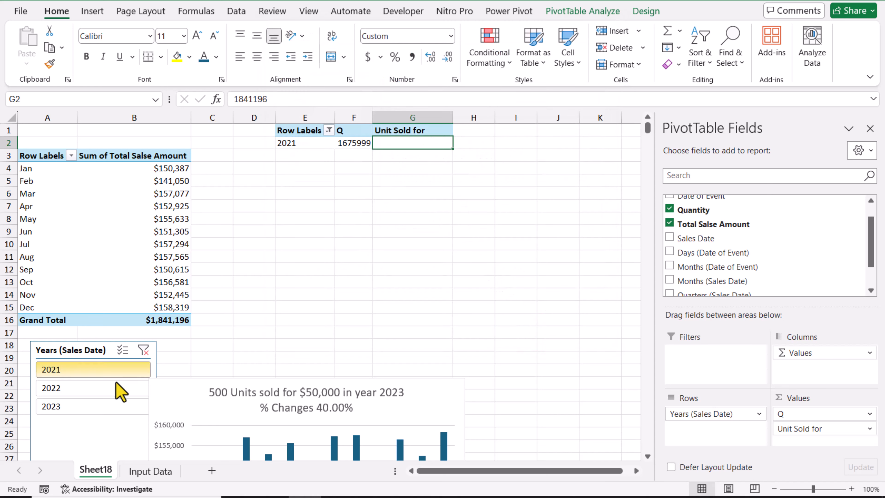
pyautogui.click(108, 388)
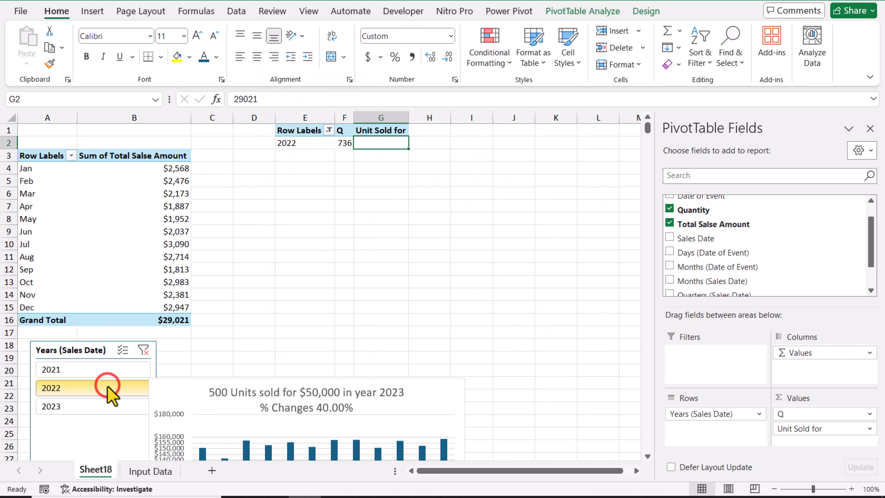
pyautogui.click(109, 406)
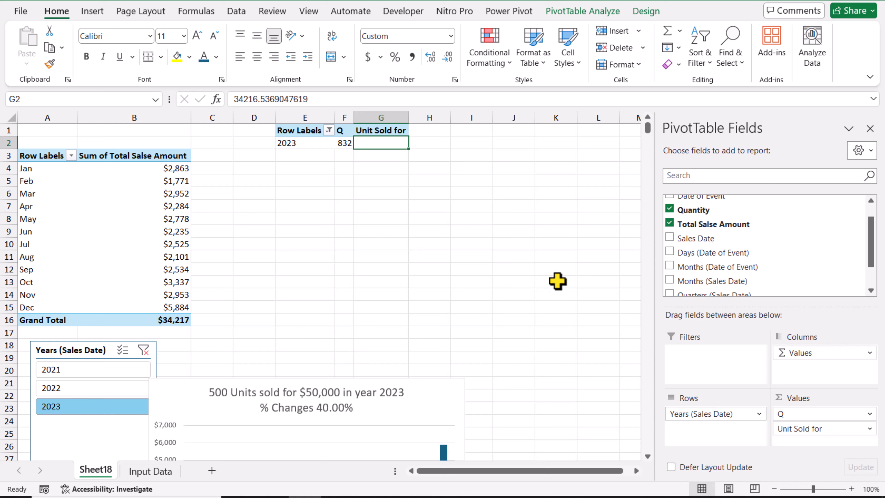
# Step: Add Total Salse Amount again as the last value of the yearly PivotTable and rename its heading in H1 to TS
pyautogui.moveTo(698, 226); pyautogui.dragTo(815, 447)
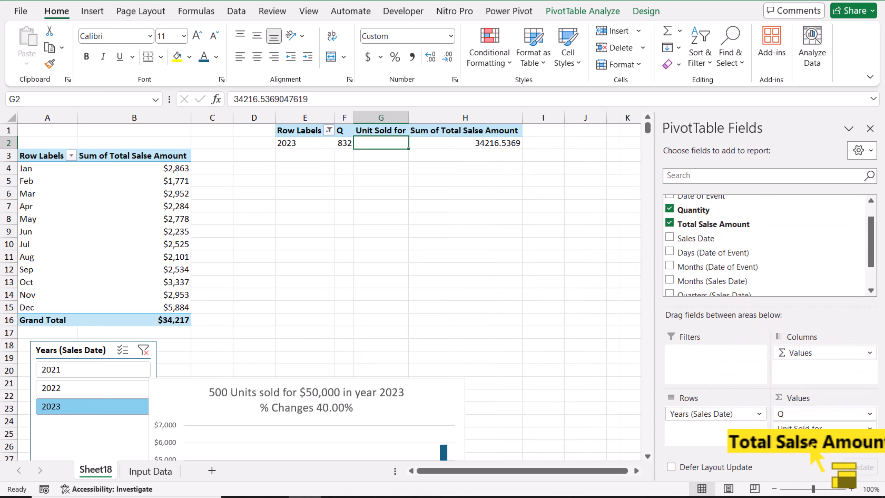
pyautogui.click(460, 130)
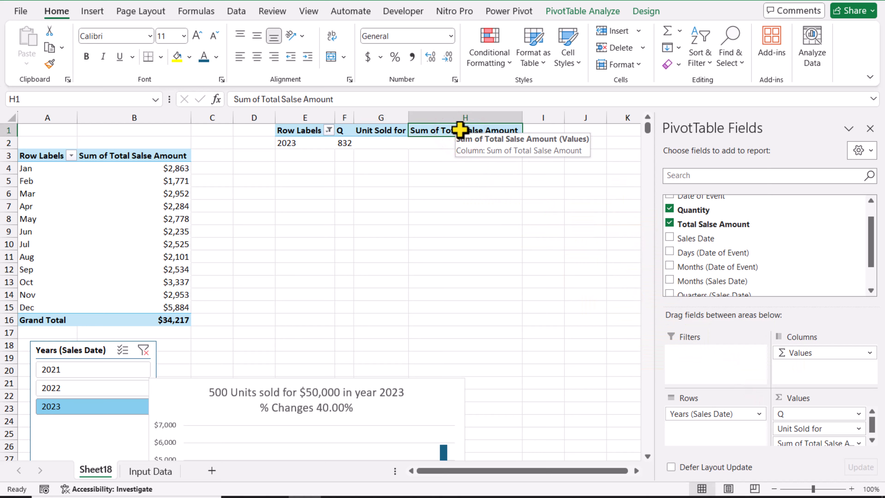
pyautogui.write('TS')
pyautogui.press('Return')
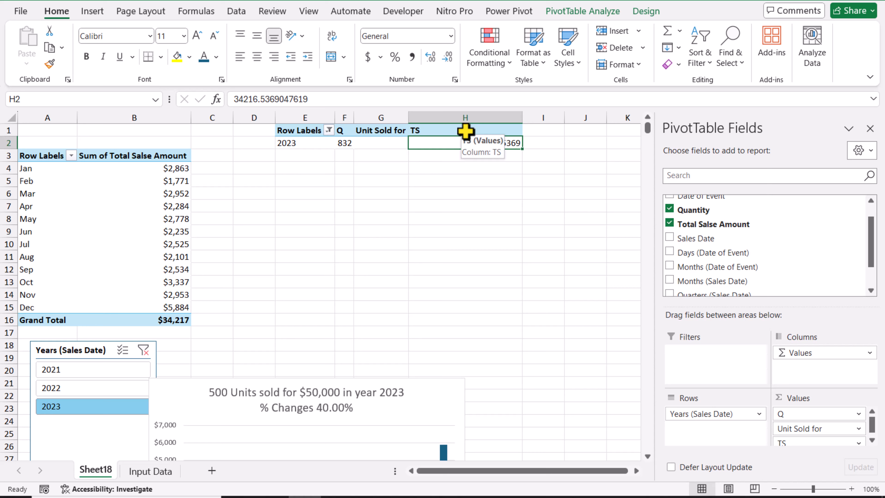
# Step: Format the TS amount in H2 as Currency with the $ symbol and 0 decimal places
pyautogui.rightClick(452, 143)
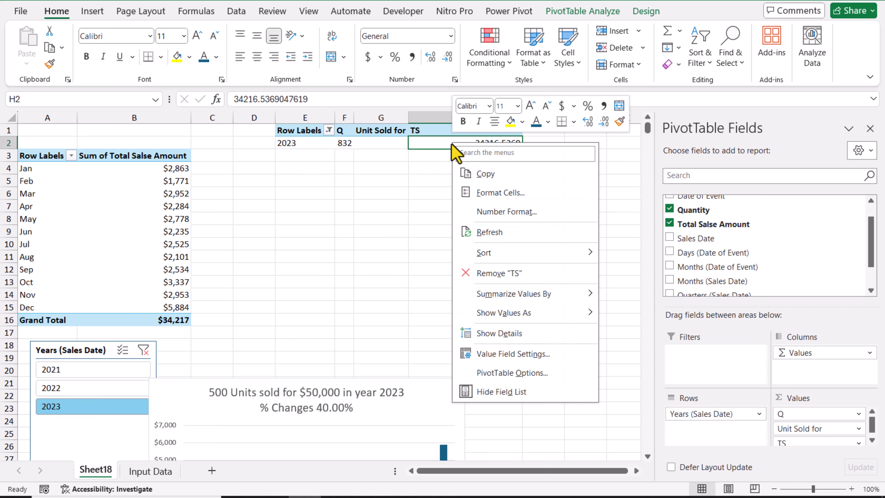
pyautogui.click(489, 189)
pyautogui.click(340, 94)
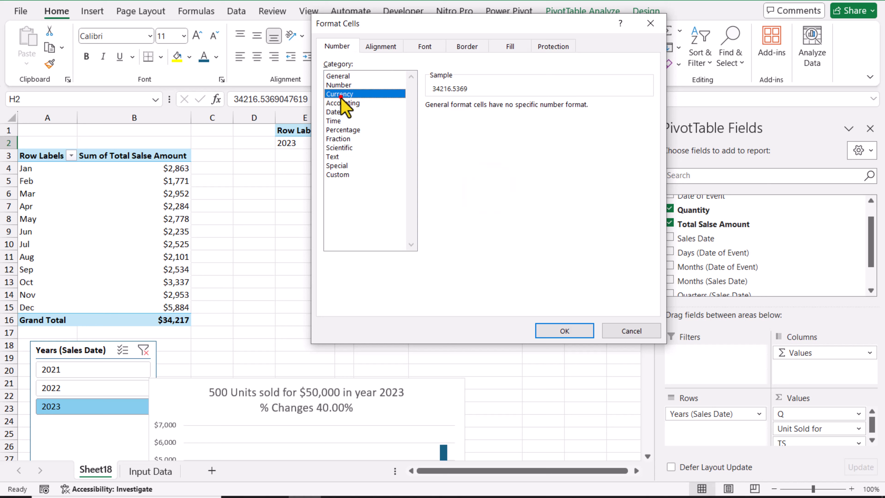
pyautogui.click(520, 110)
pyautogui.click(520, 110)
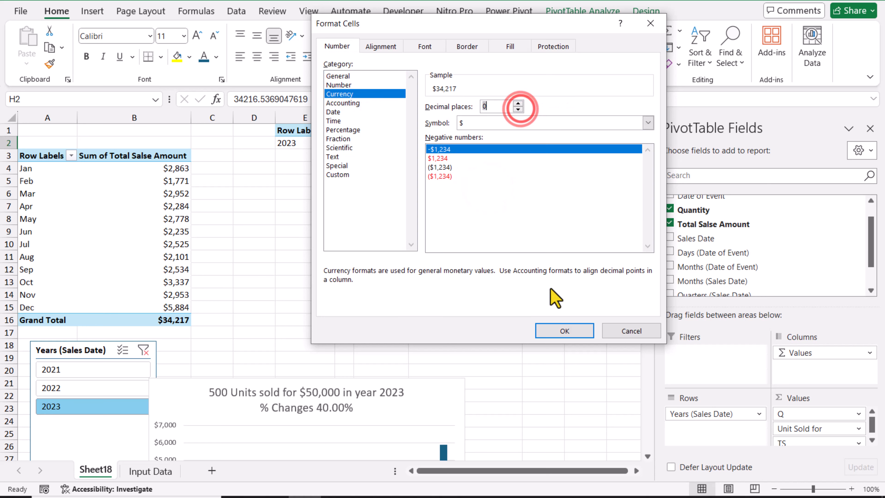
pyautogui.click(568, 331)
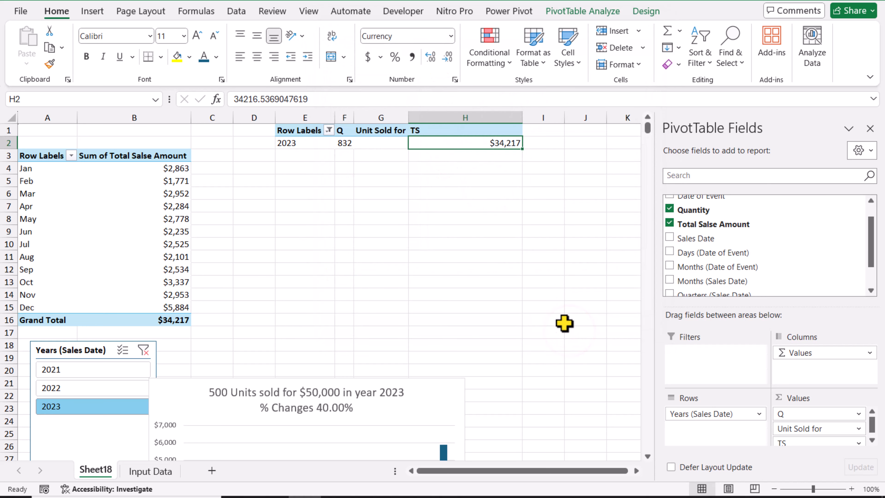
# Step: Filter the slicer to 2022, 2021, 2023 and back to 2021 to check the yearly PivotTable's values
pyautogui.click(118, 388)
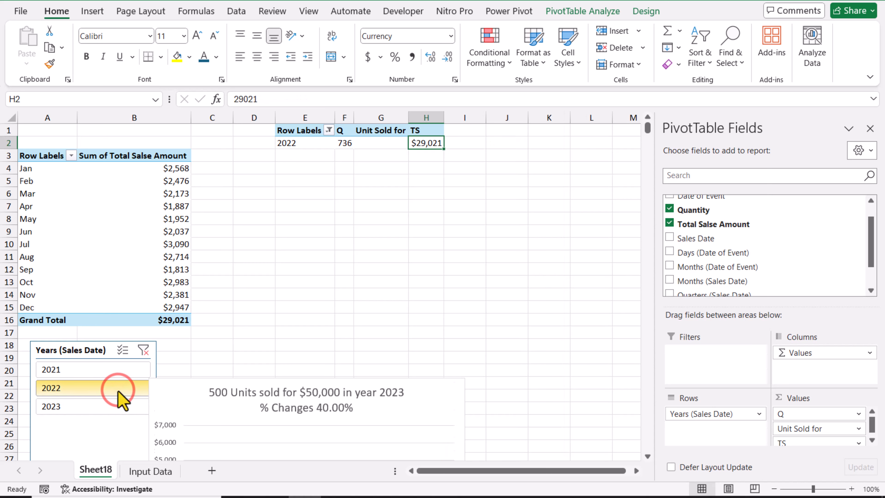
pyautogui.click(113, 369)
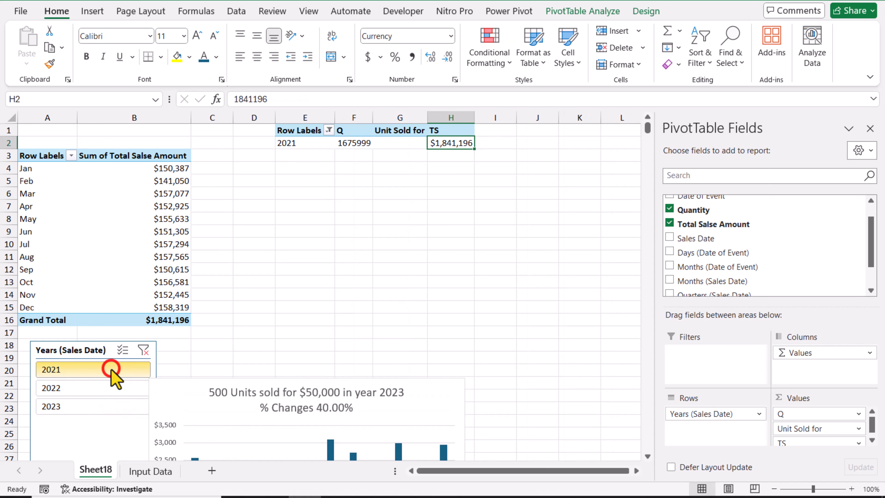
pyautogui.click(108, 406)
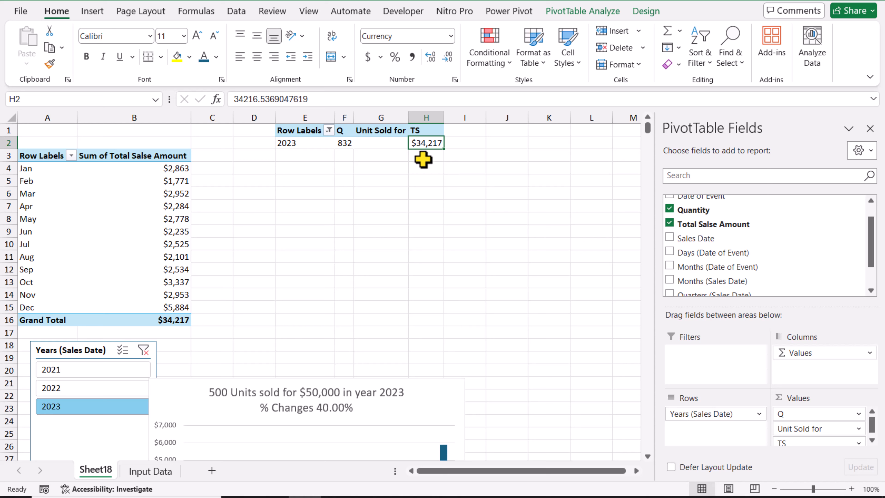
pyautogui.click(87, 375)
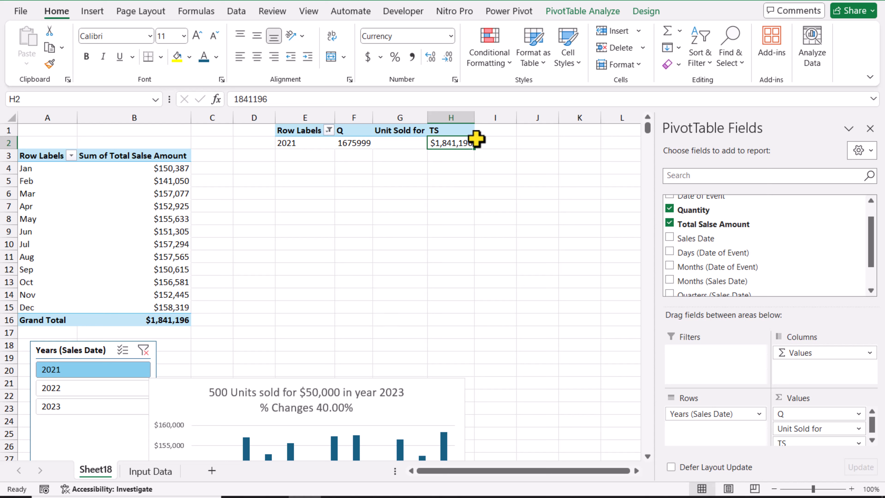
# Step: Add Quantity again as the last value of the yearly PivotTable and rename its heading in I1 to "In Year"
pyautogui.moveTo(714, 214); pyautogui.dragTo(795, 418)
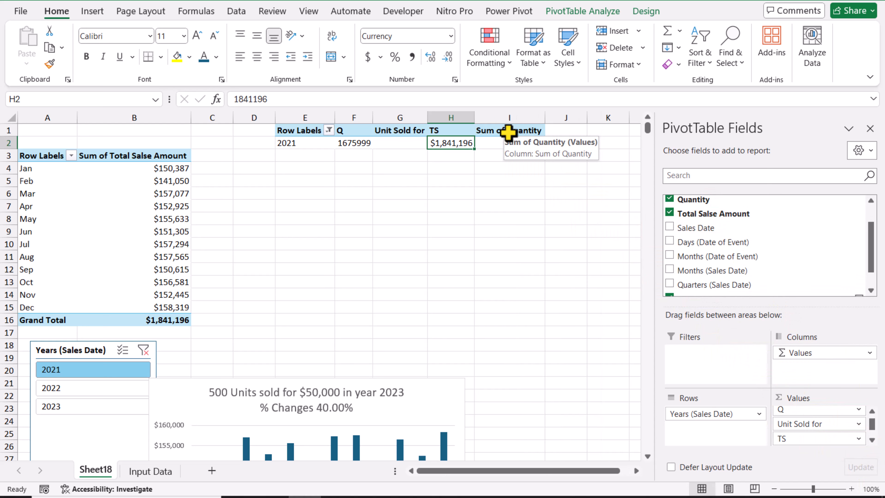
pyautogui.click(508, 132)
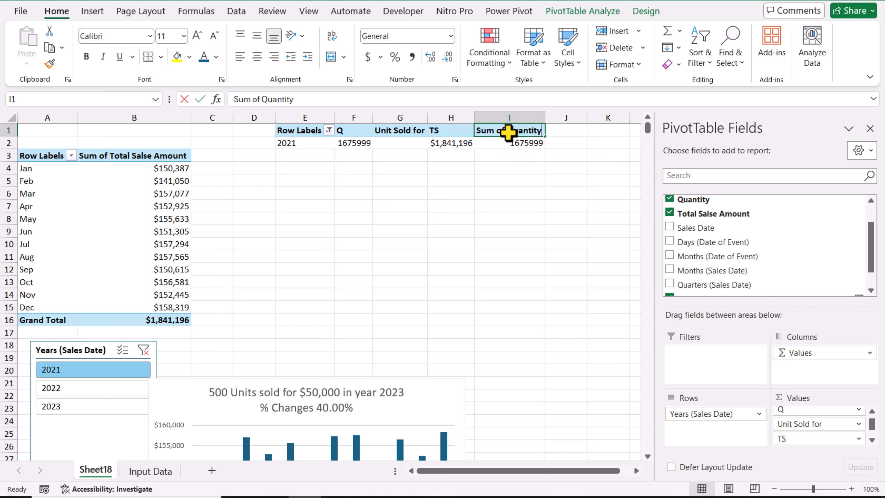
pyautogui.write('I')
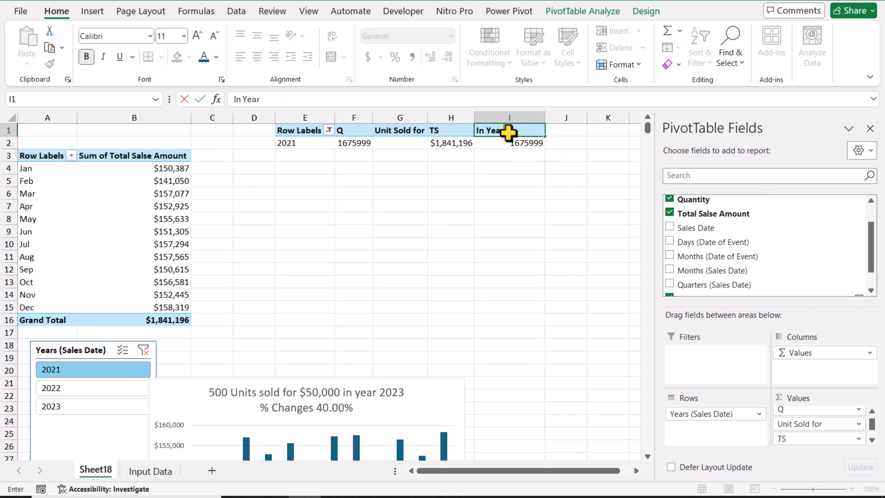
pyautogui.write('n Year')
pyautogui.press('Return')
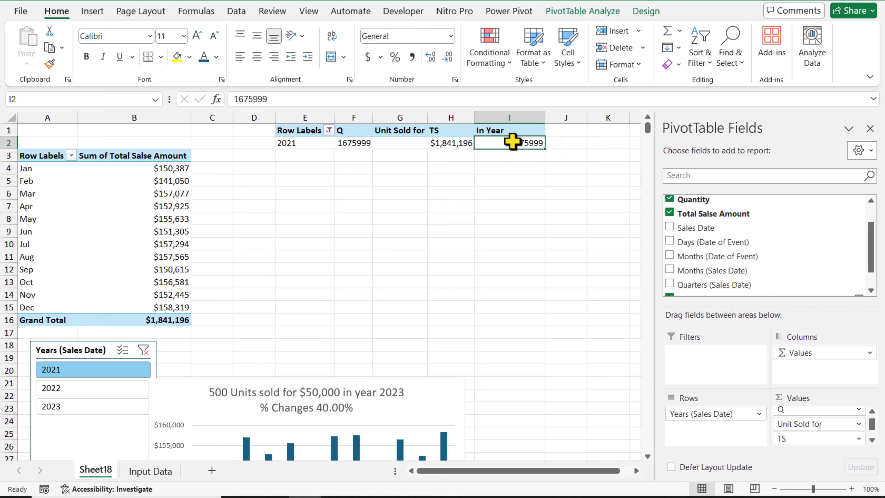
# Step: Copy the hidden-value format from G2 to I2 with Format Painter, and filter the slicer to 2022
pyautogui.rightClick(512, 141)
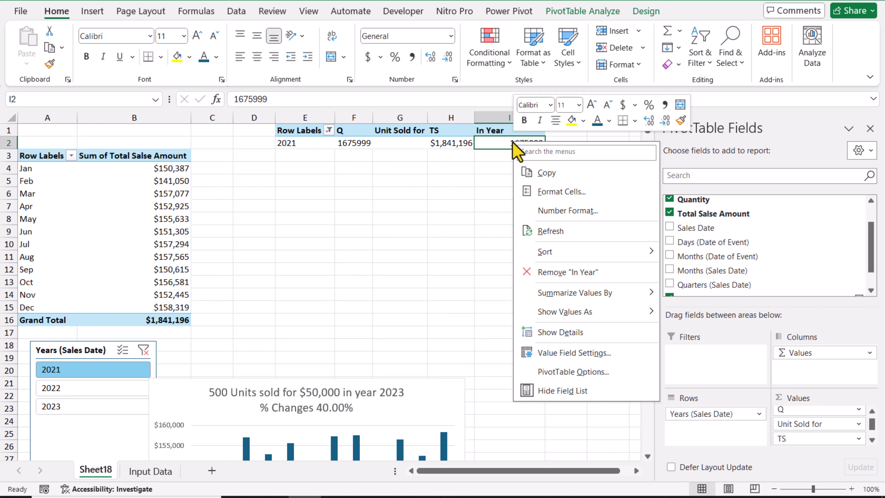
pyautogui.click(481, 180)
pyautogui.click(414, 142)
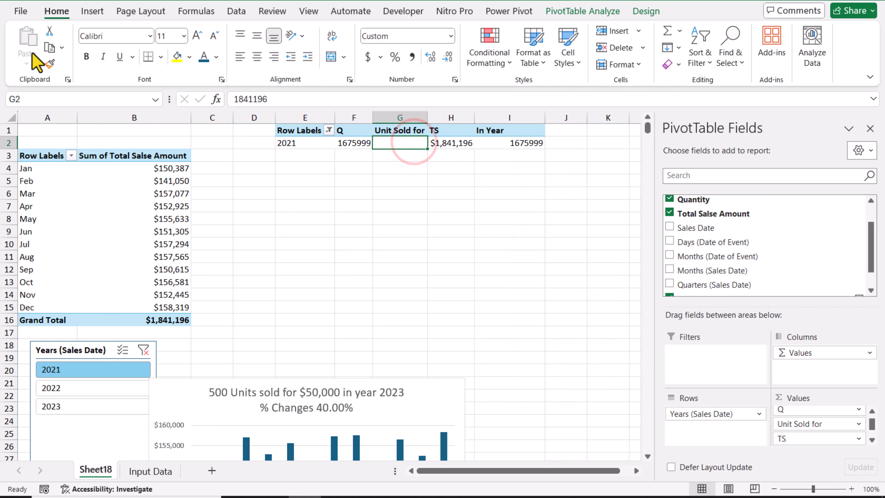
pyautogui.click(49, 63)
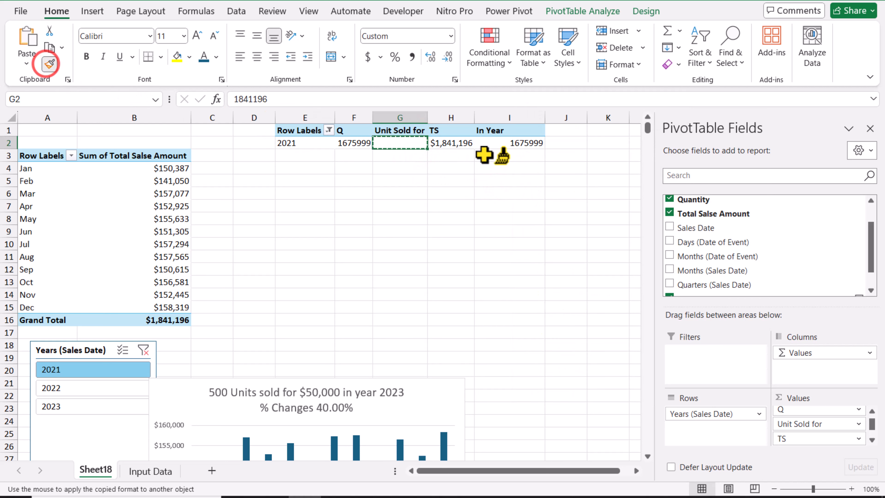
pyautogui.click(501, 145)
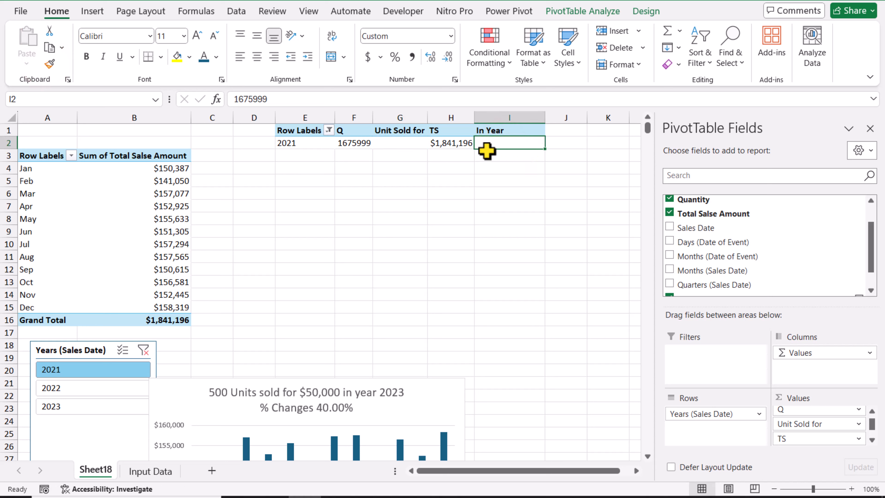
pyautogui.click(108, 391)
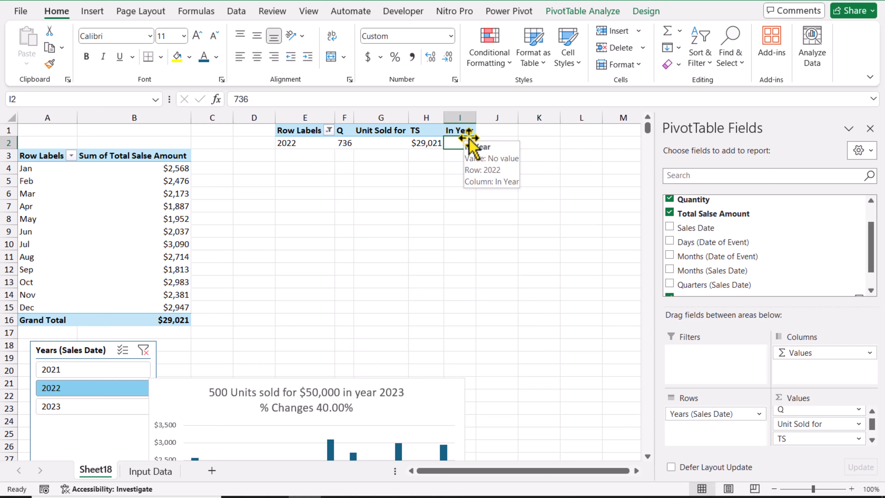
# Step: Enter the heading Year in J1, link J2 to the year in E2 with a formula, and autofit column J
pyautogui.click(497, 132)
pyautogui.write('Year')
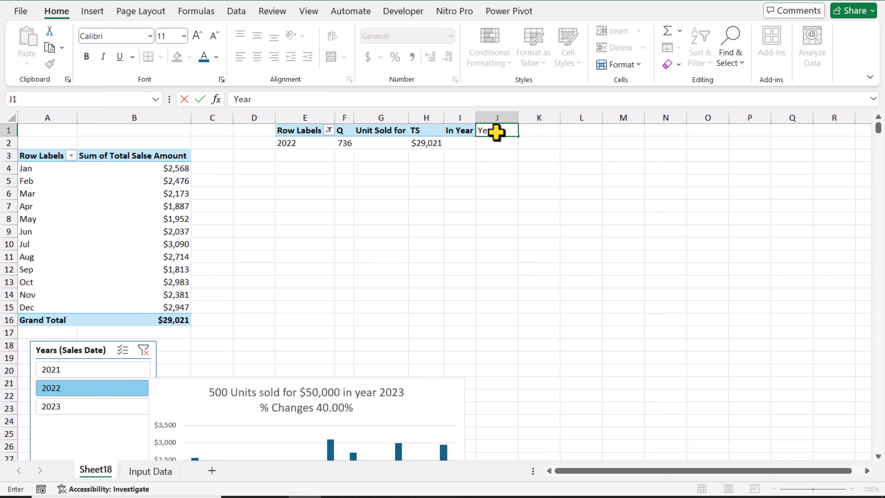
pyautogui.press('Return')
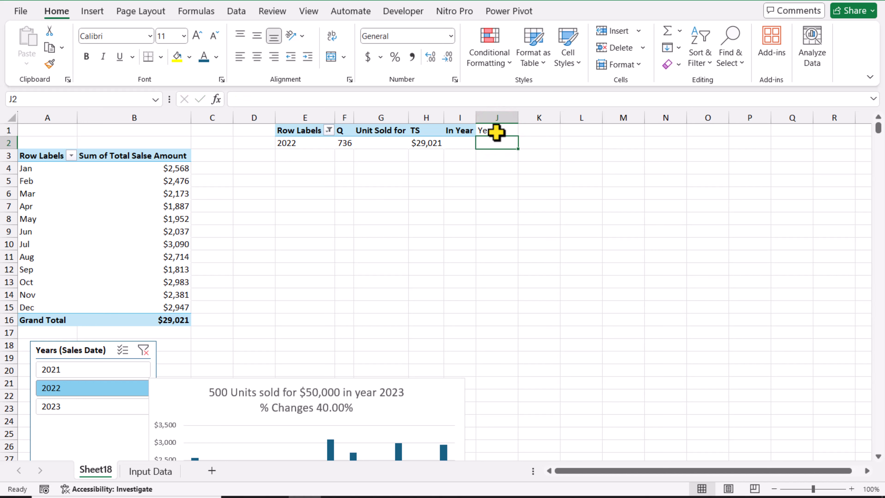
pyautogui.write('=')
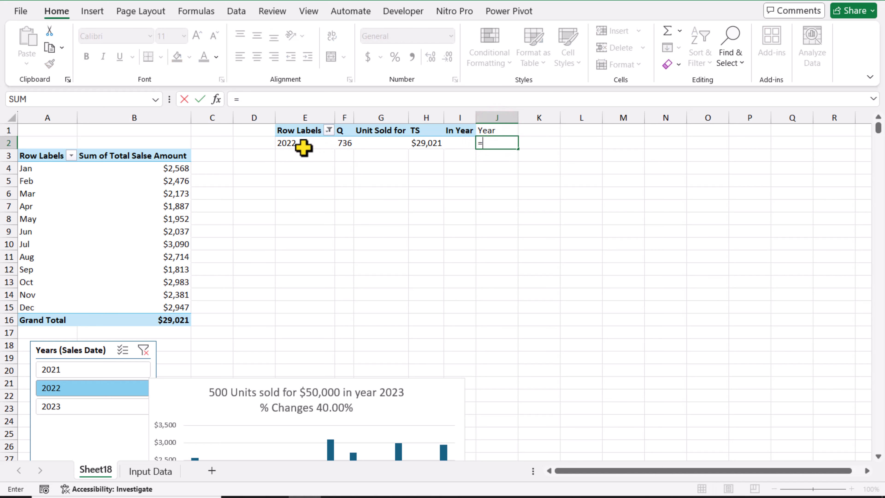
pyautogui.click(303, 145)
pyautogui.press('Return')
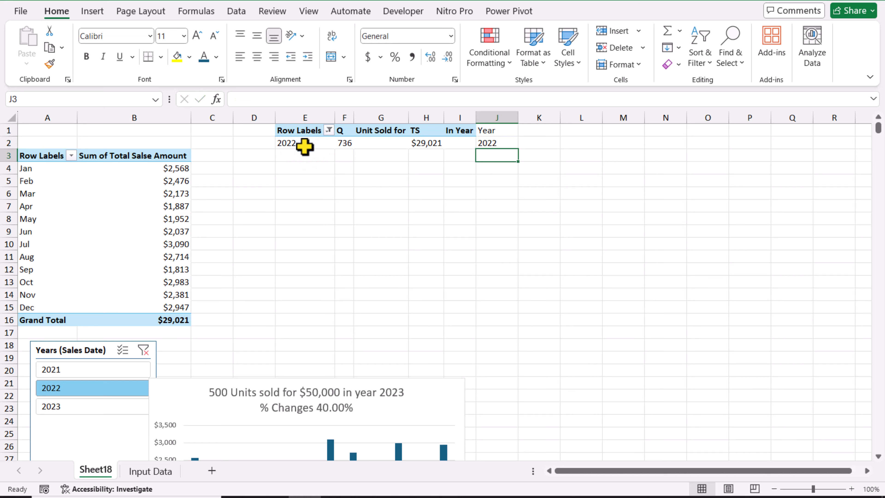
pyautogui.doubleClick(519, 118)
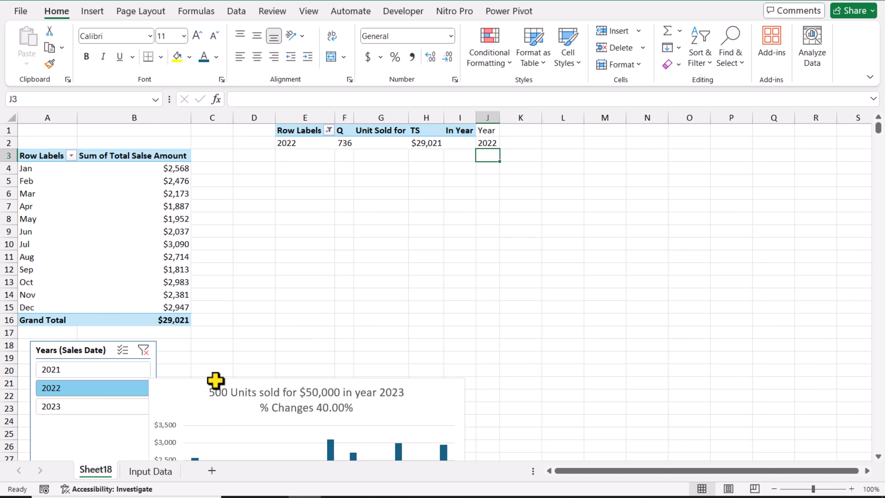
# Step: Filter the slicer to 2023, 2022 and 2021 in turn to check the linked year in J2
pyautogui.click(104, 407)
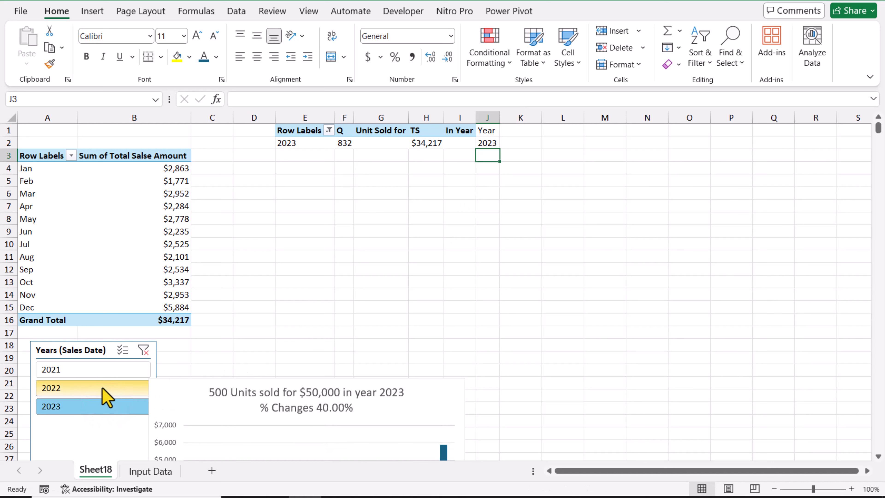
pyautogui.click(103, 389)
pyautogui.click(100, 376)
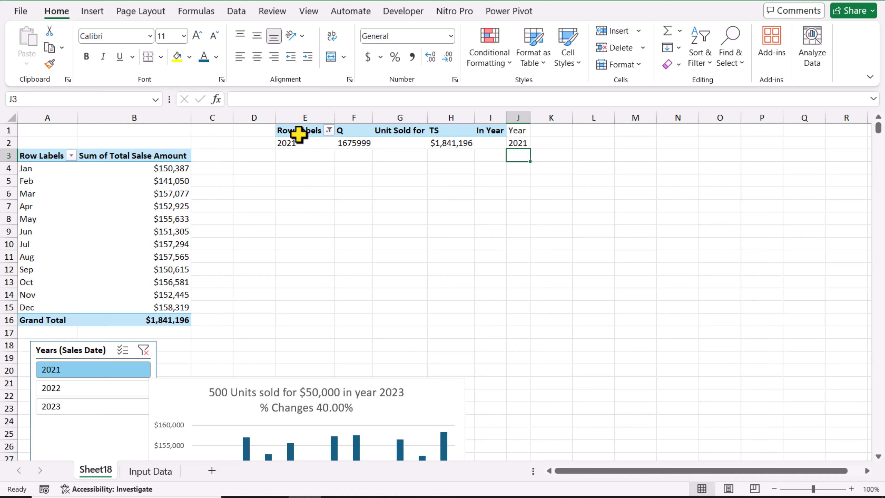
# Step: Copy the yearly PivotTable in E1:I2 and paste the duplicate at L1
pyautogui.moveTo(299, 134); pyautogui.dragTo(484, 139)
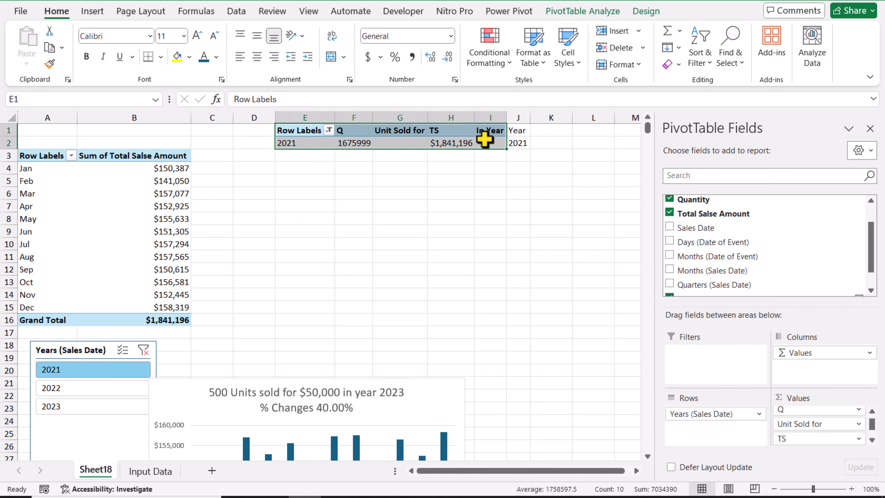
pyautogui.hotkey('ctrl', 'c')
pyautogui.click(590, 133)
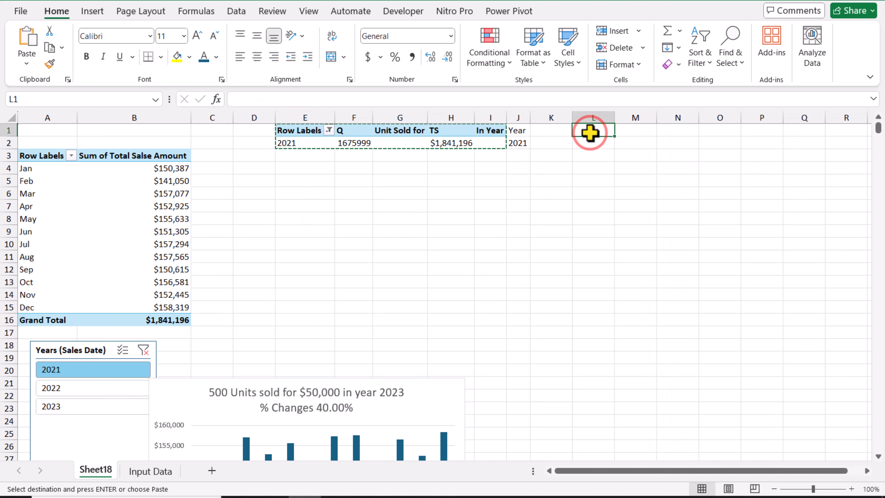
pyautogui.hotkey('ctrl', 'v')
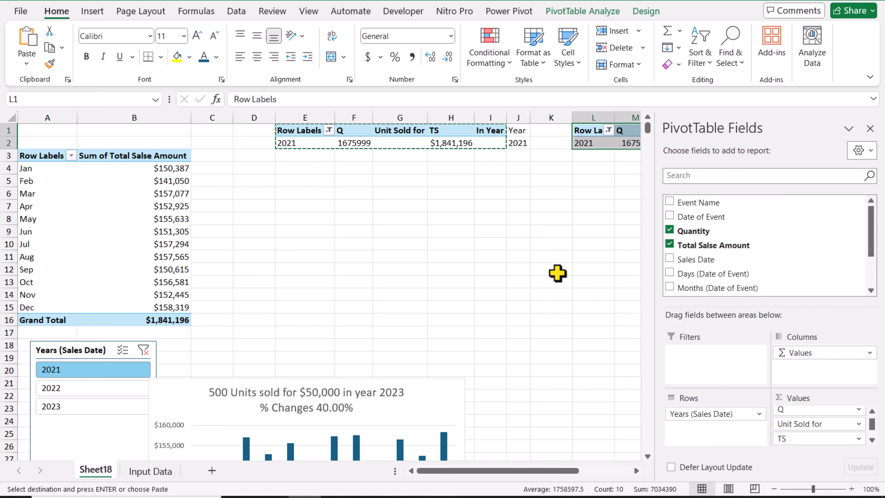
pyautogui.moveTo(528, 472); pyautogui.dragTo(542, 476)
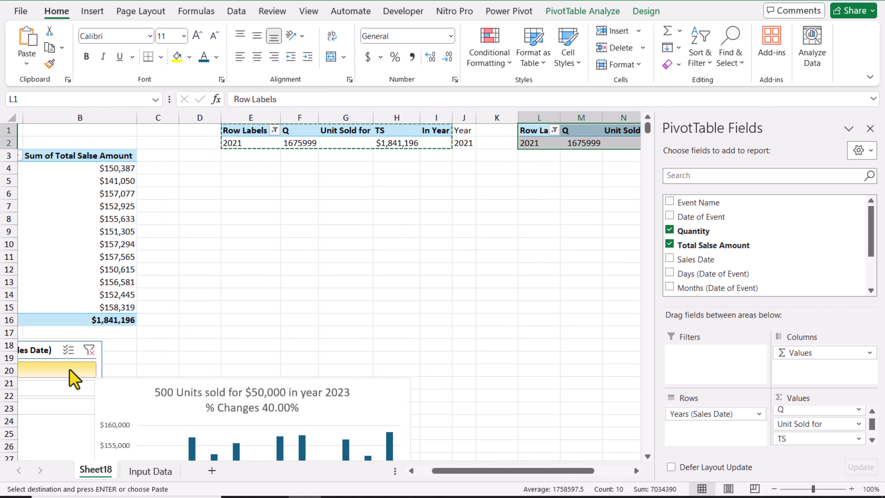
# Step: Rename the pasted PivotTable at L1 as %Change
pyautogui.click(608, 11)
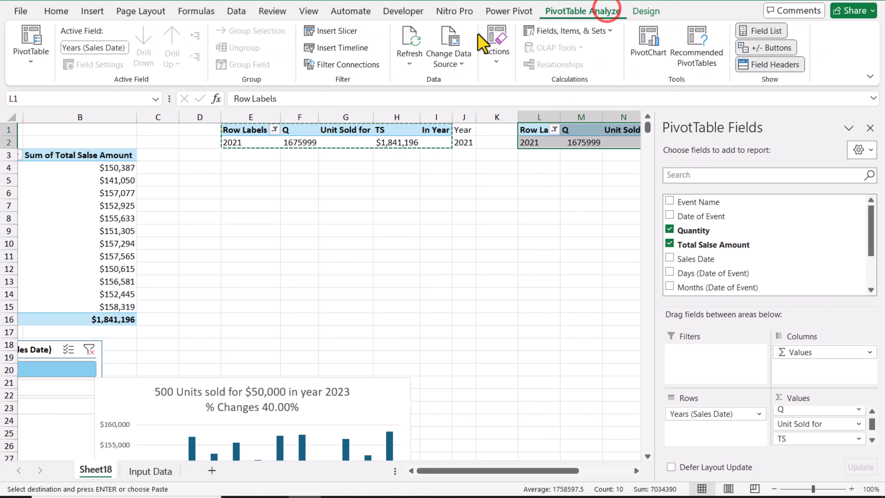
pyautogui.click(35, 73)
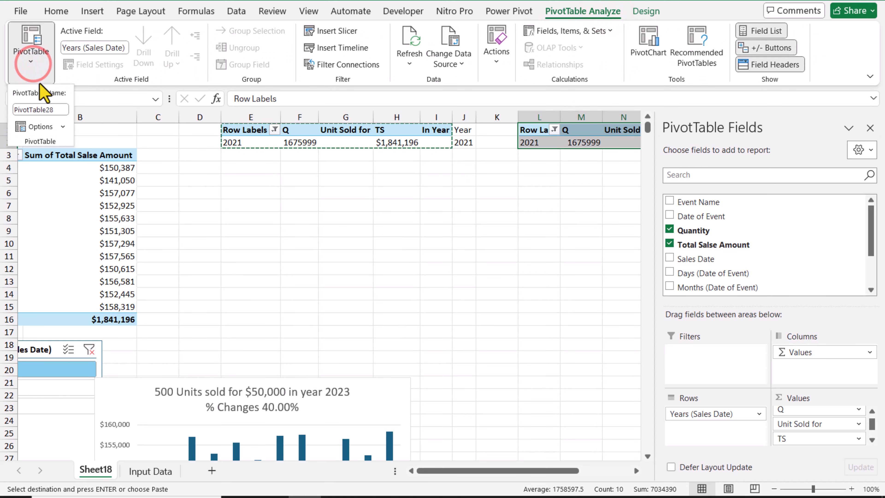
pyautogui.click(61, 109)
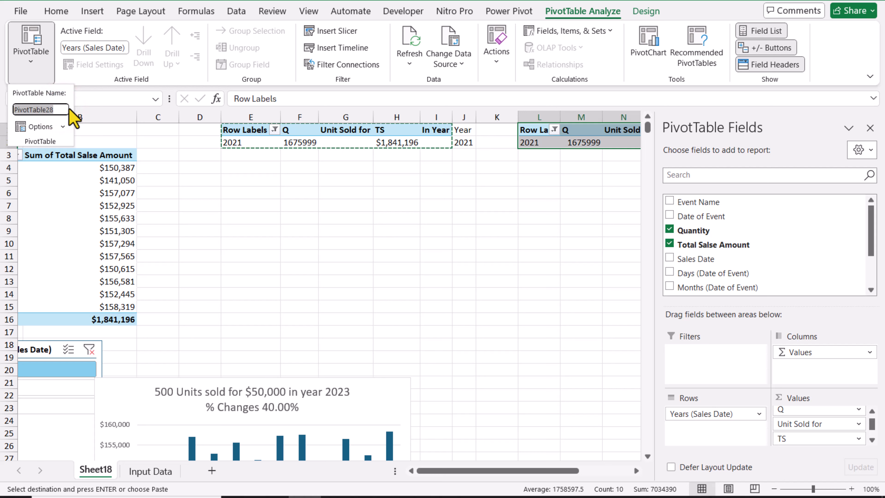
pyautogui.write('%Cha')
pyautogui.write('ng')
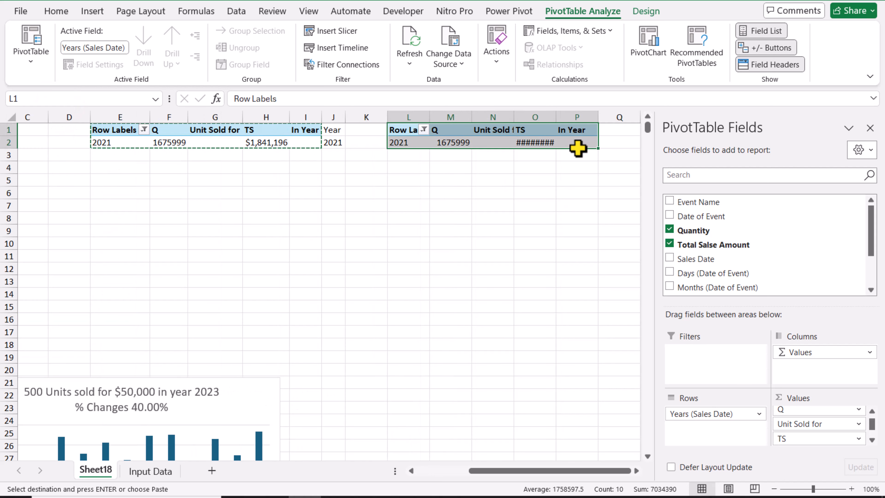
# Step: Remove all value fields from the %Change PivotTable and add Total Salse Amount as its only value
pyautogui.click(794, 438)
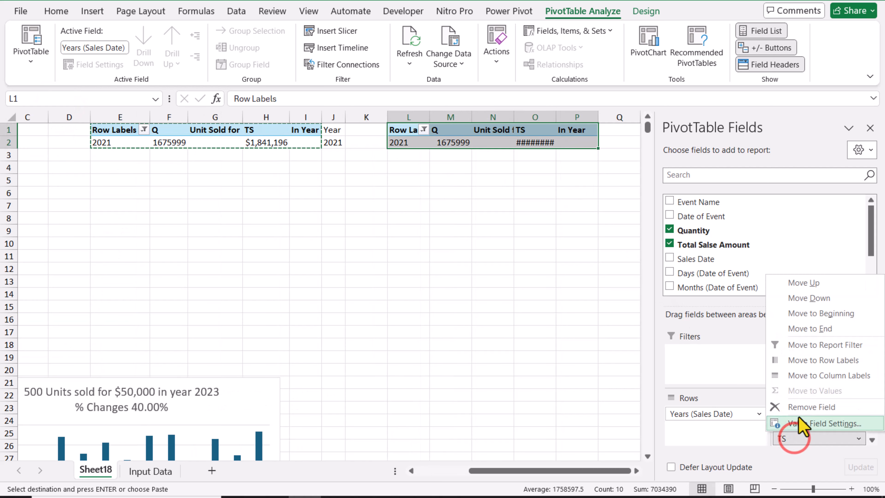
pyautogui.click(800, 410)
pyautogui.moveTo(791, 353); pyautogui.dragTo(748, 302)
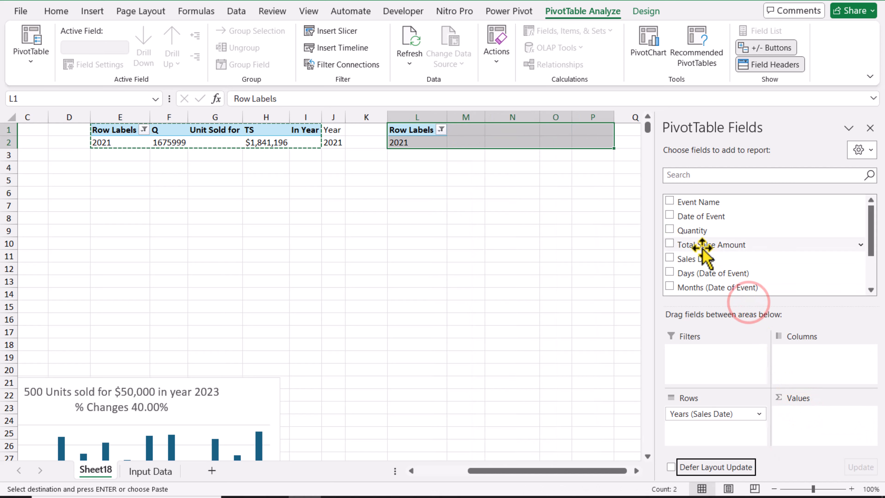
pyautogui.moveTo(701, 248); pyautogui.dragTo(811, 437)
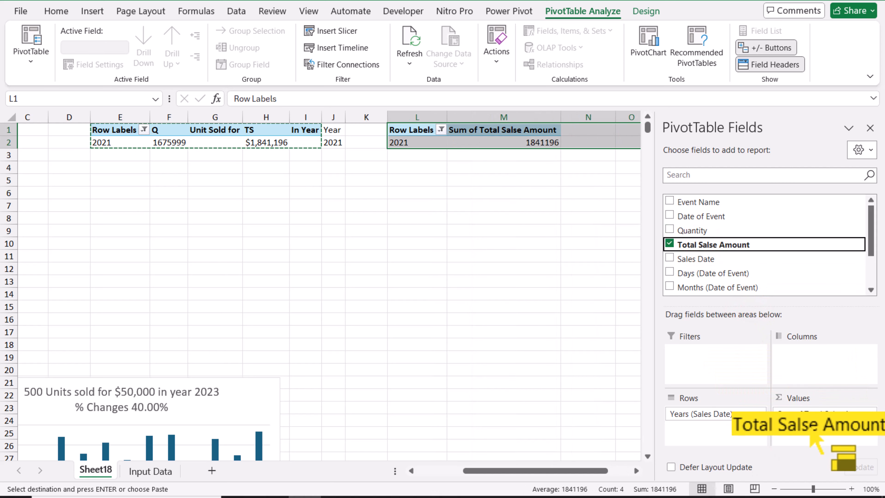
# Step: Clear the year filter on the %Change PivotTable and disconnect it from the Years (Sales Date) slicer
pyautogui.click(441, 130)
pyautogui.click(359, 203)
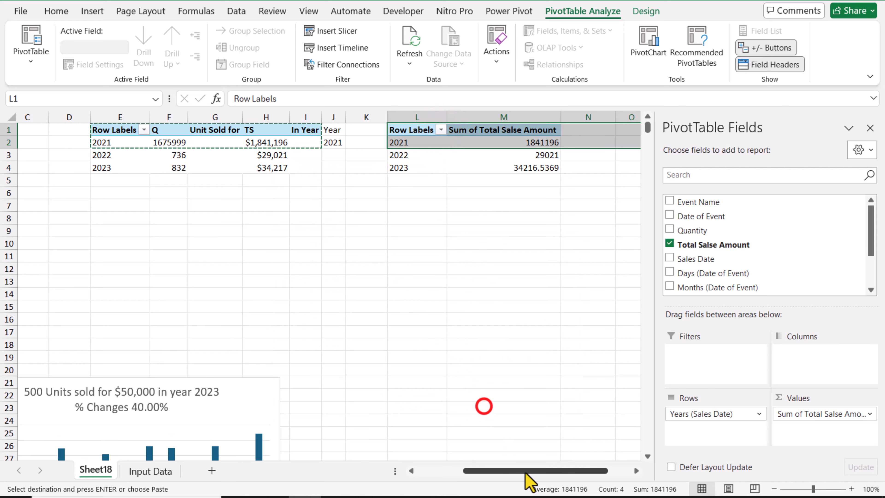
pyautogui.moveTo(524, 471); pyautogui.dragTo(465, 474)
pyautogui.click(107, 356)
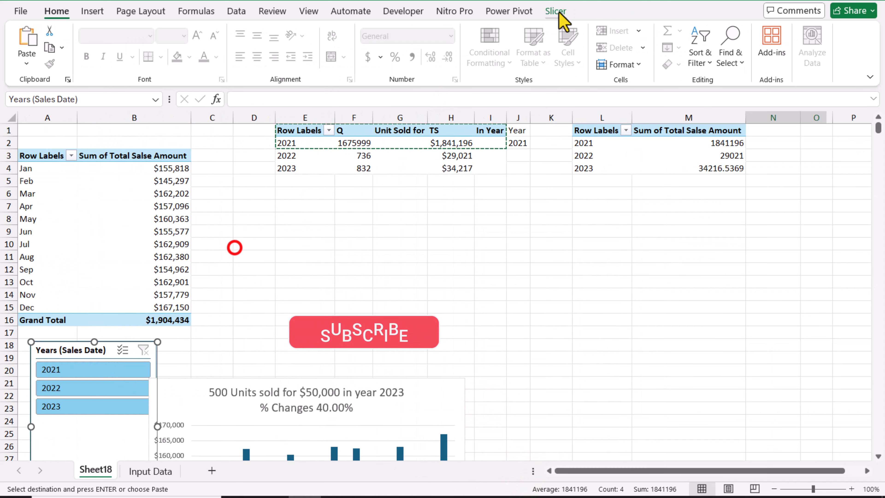
pyautogui.click(555, 10)
pyautogui.click(104, 60)
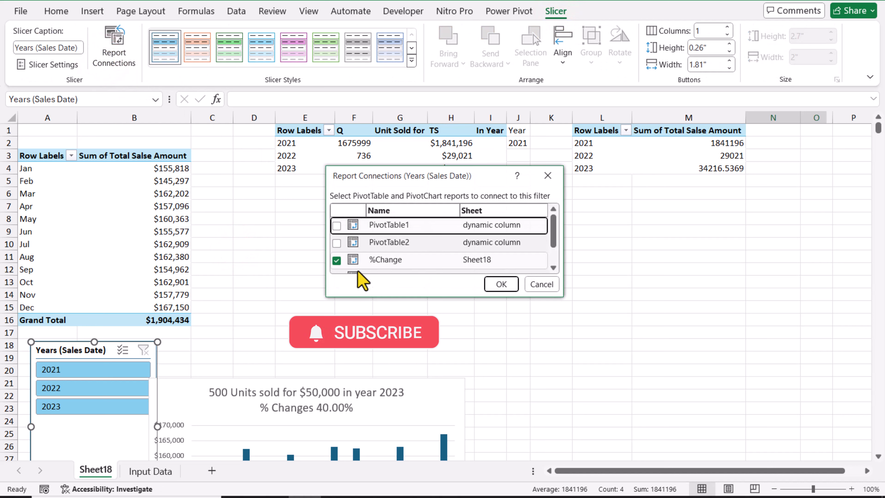
pyautogui.click(336, 261)
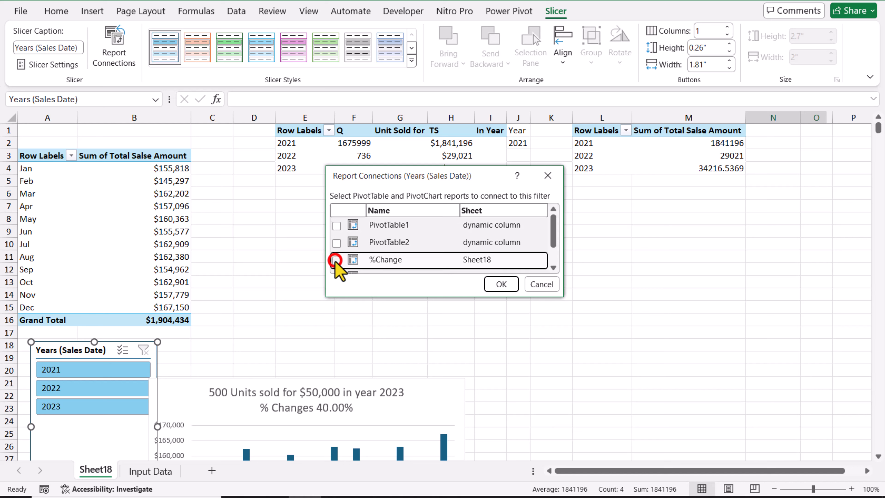
pyautogui.click(502, 285)
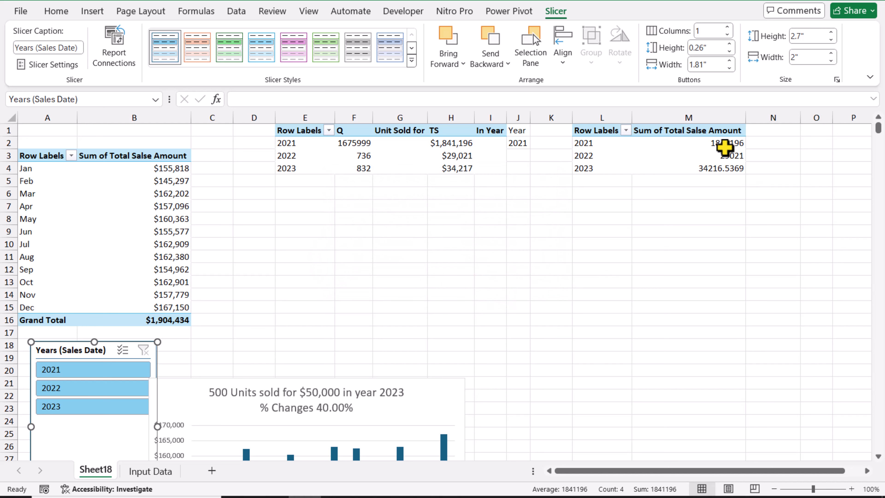
# Step: Show the %Change values as % Difference From, with Years (Sales Date) as base field and (previous) as base item
pyautogui.moveTo(721, 159)
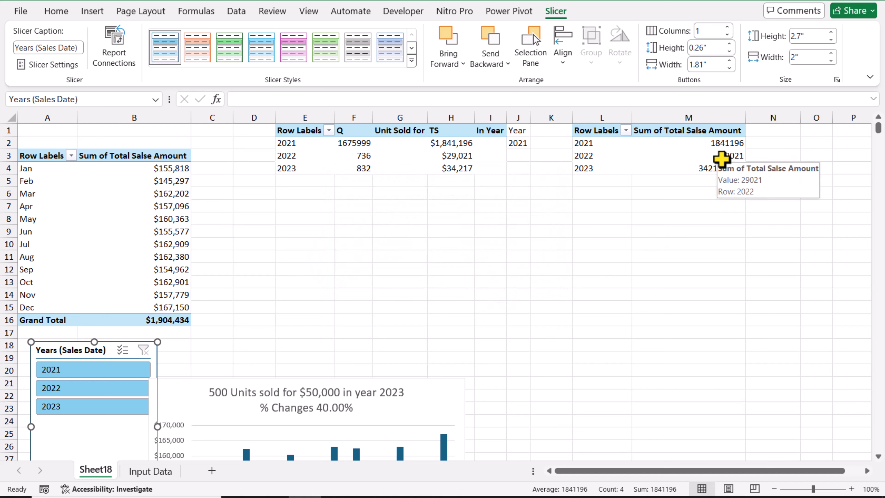
pyautogui.click(727, 145)
pyautogui.rightClick(720, 143)
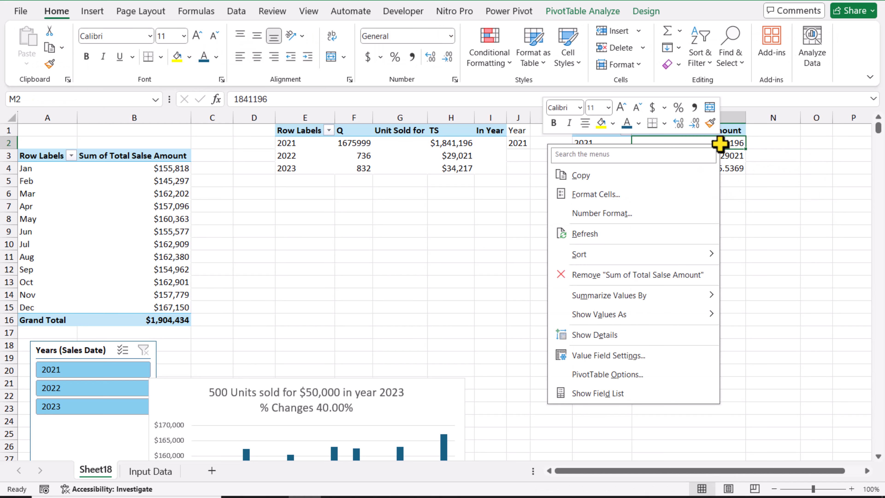
pyautogui.moveTo(667, 315)
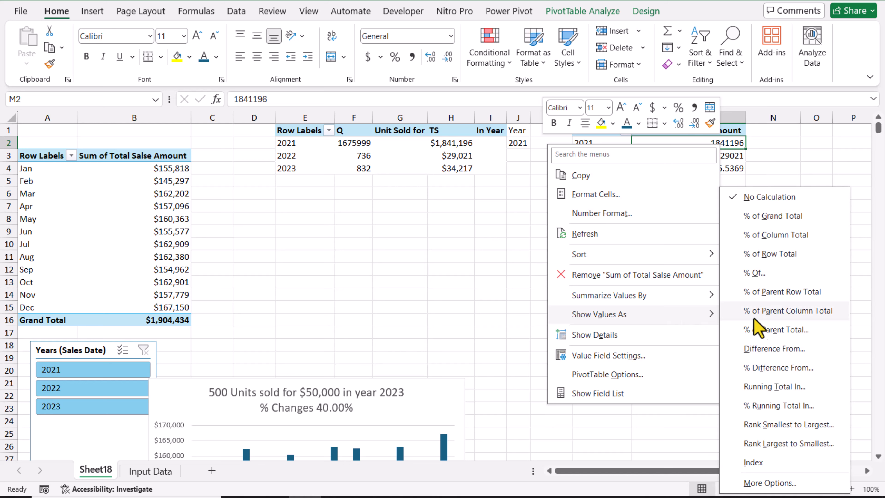
pyautogui.click(776, 368)
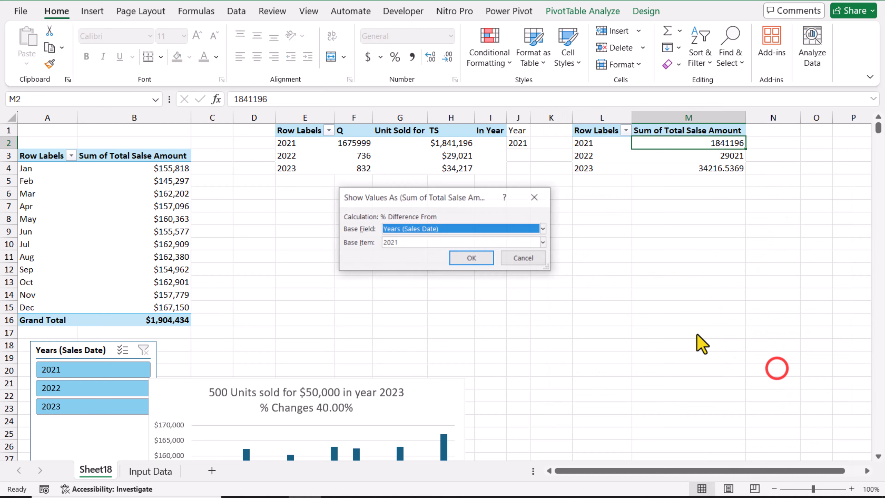
pyautogui.click(427, 242)
pyautogui.click(423, 254)
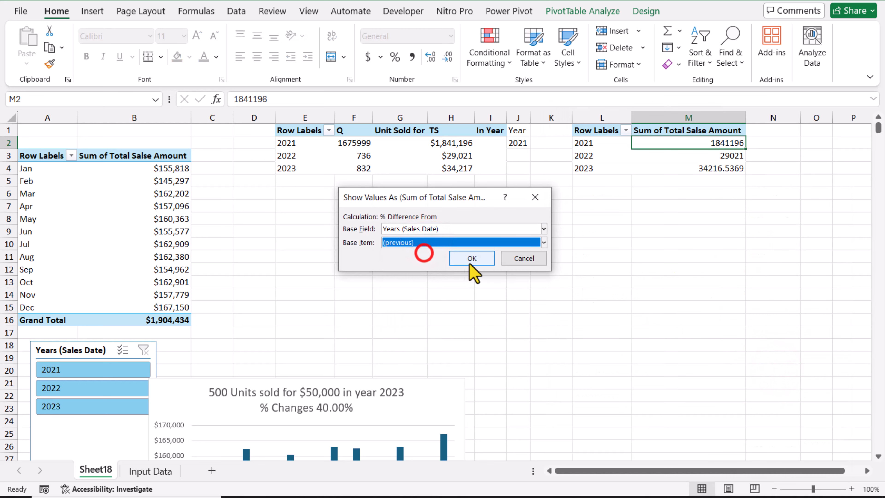
pyautogui.click(473, 261)
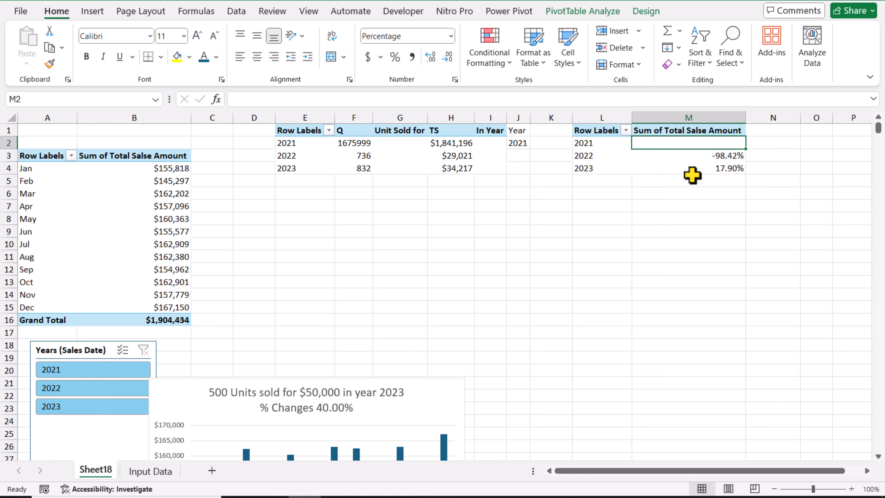
# Step: Apply the custom number format 0.00%;[Red](0.00%) to the percentage values in the %Change PivotTable
pyautogui.rightClick(679, 143)
pyautogui.click(719, 206)
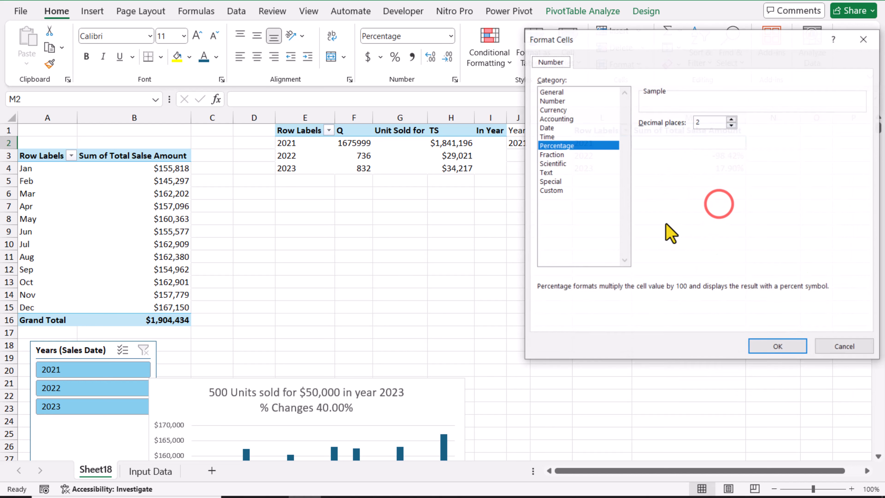
pyautogui.click(563, 191)
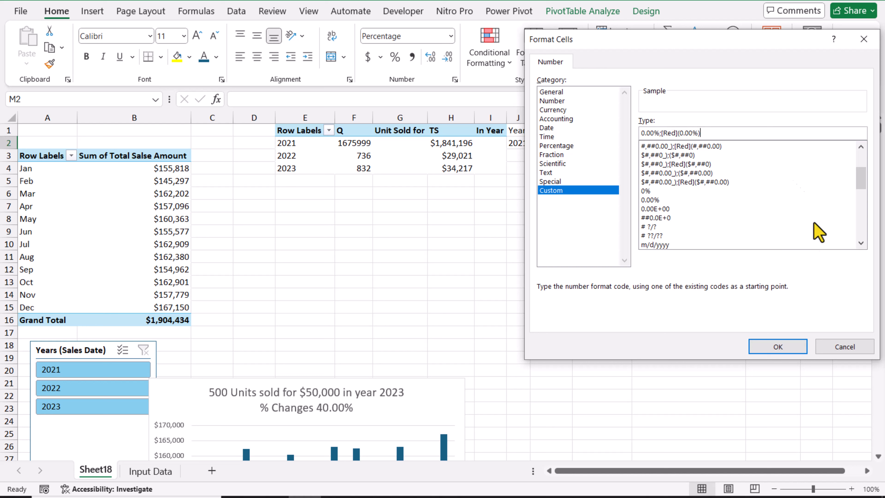
pyautogui.click(793, 347)
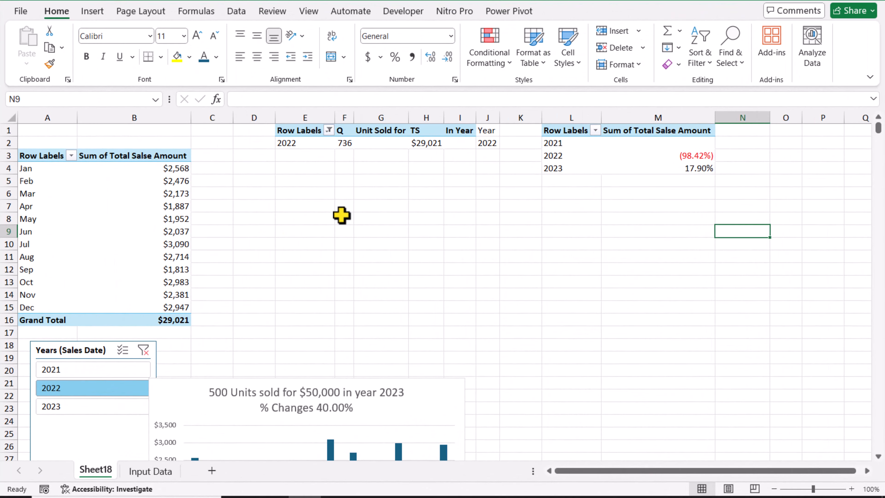
# Step: Try to link F8 to the yearly quantity in F2 with a GETPIVOTDATA formula for 2022
pyautogui.click(342, 217)
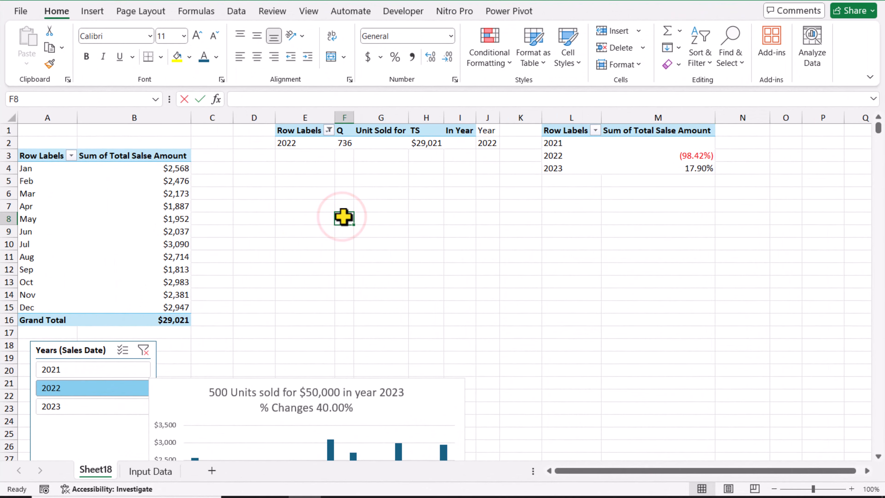
pyautogui.write('=')
pyautogui.click(346, 143)
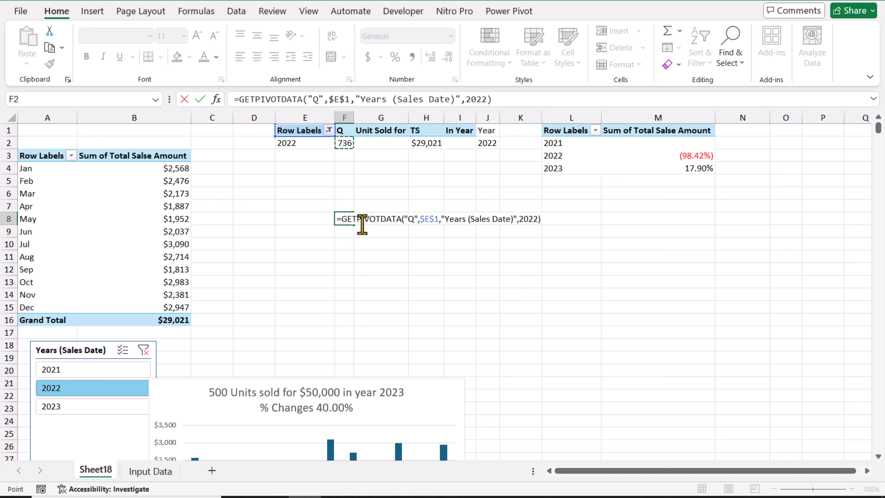
pyautogui.press('Return')
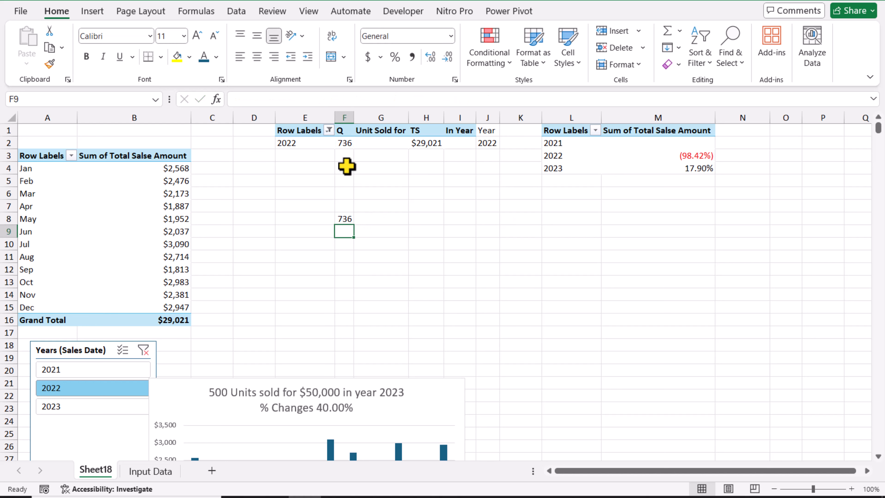
# Step: Filter the slicer to 2023 and 2021 to test F8, and replace its formula with =F2
pyautogui.click(113, 405)
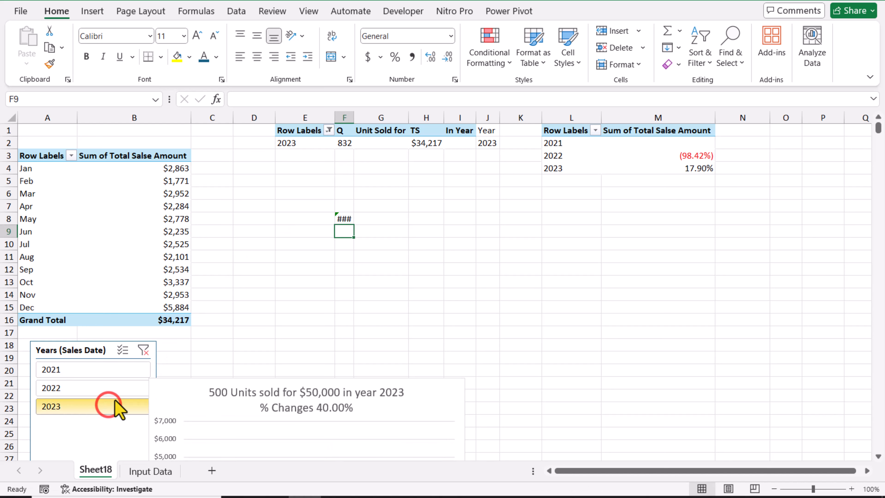
pyautogui.click(128, 372)
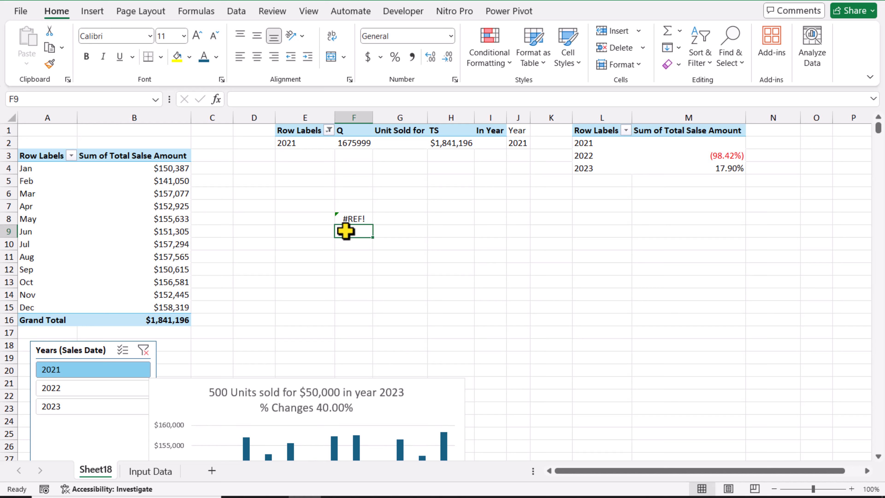
pyautogui.click(351, 219)
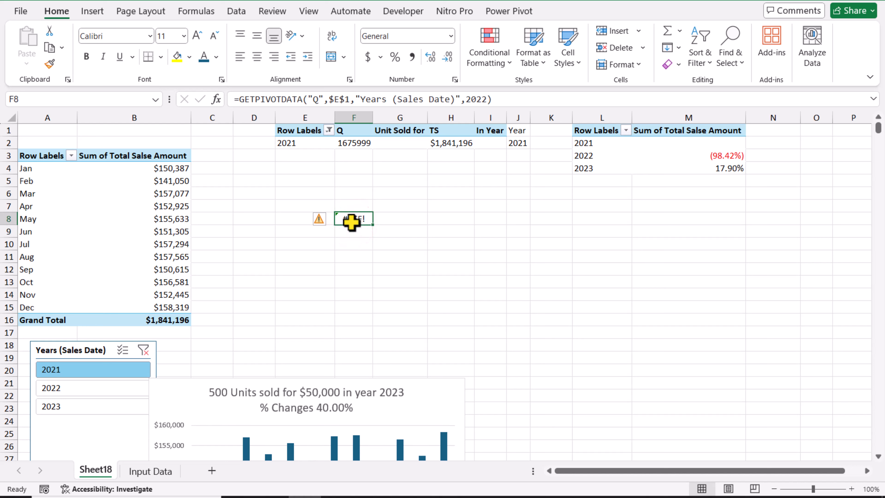
pyautogui.write('=F2')
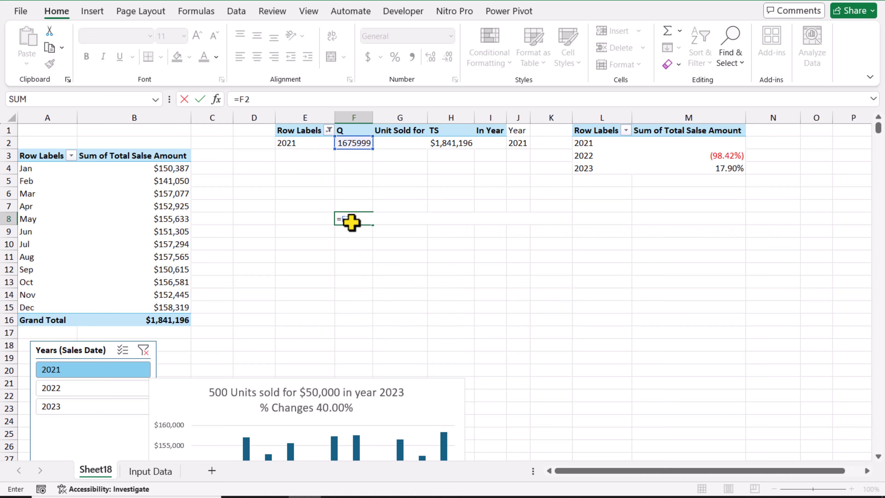
pyautogui.press('Return')
# Step: Link G8 to the "Unit Sold for" heading in G1 with a formula
pyautogui.click(381, 217)
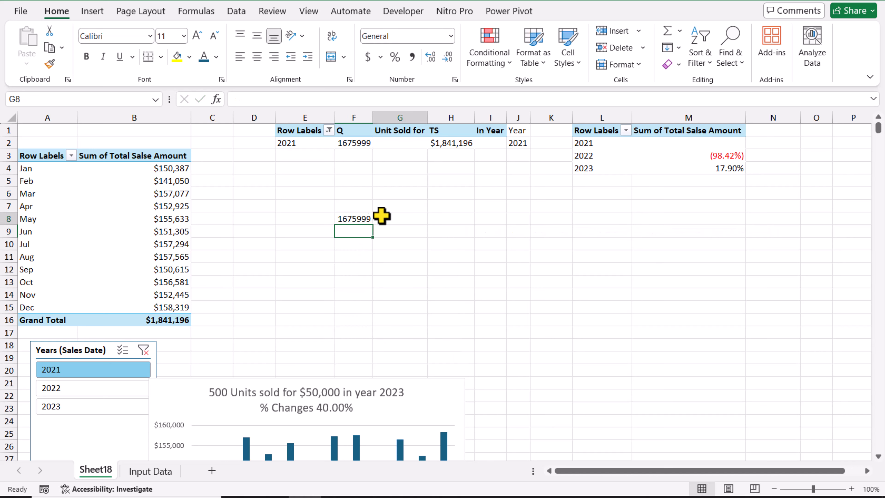
pyautogui.write('=')
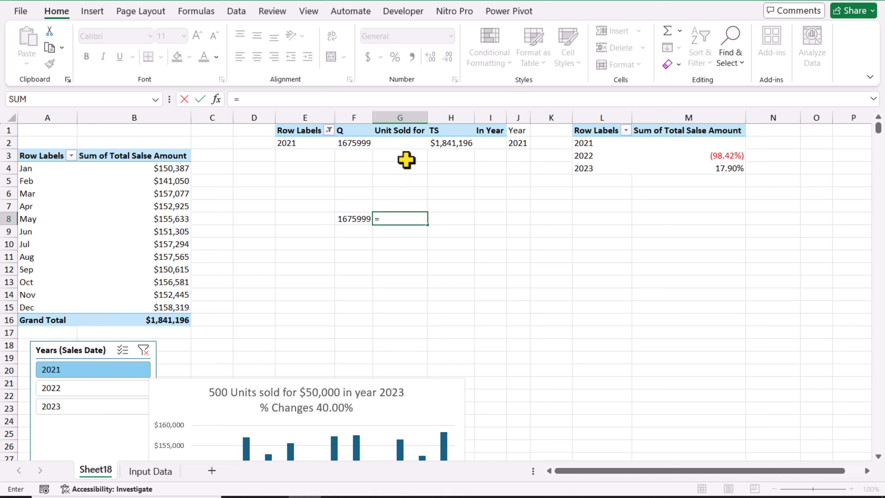
pyautogui.click(406, 132)
pyautogui.press('Return')
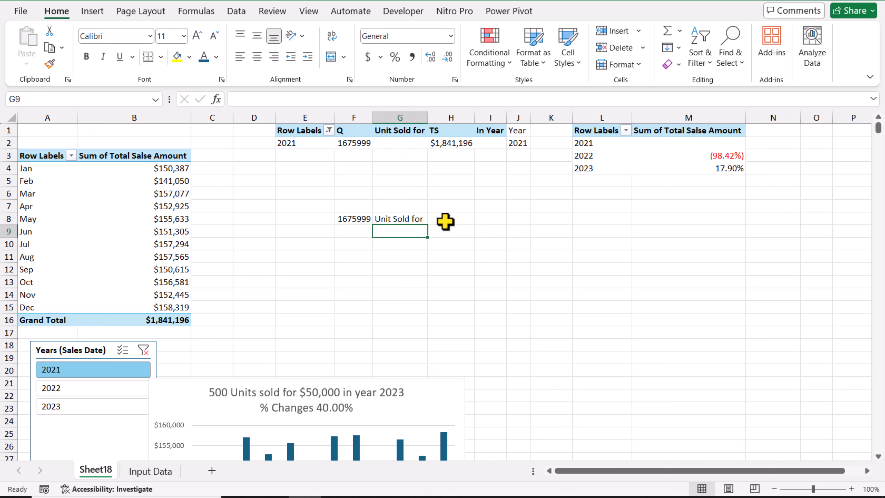
# Step: Link H8 to the yearly sales total in H2 and I8 to the "In Year" heading in I1 with formulas
pyautogui.click(446, 219)
pyautogui.write('=')
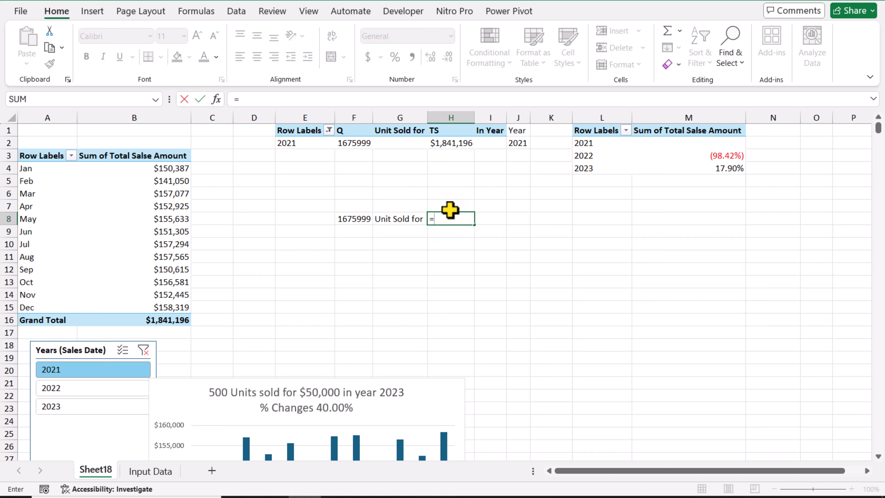
pyautogui.write('h2')
pyautogui.press('Return')
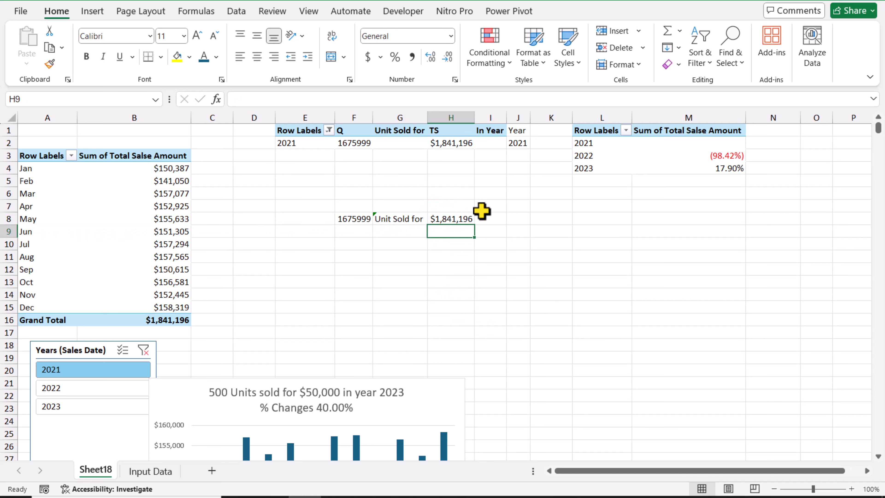
pyautogui.click(488, 219)
pyautogui.write('=')
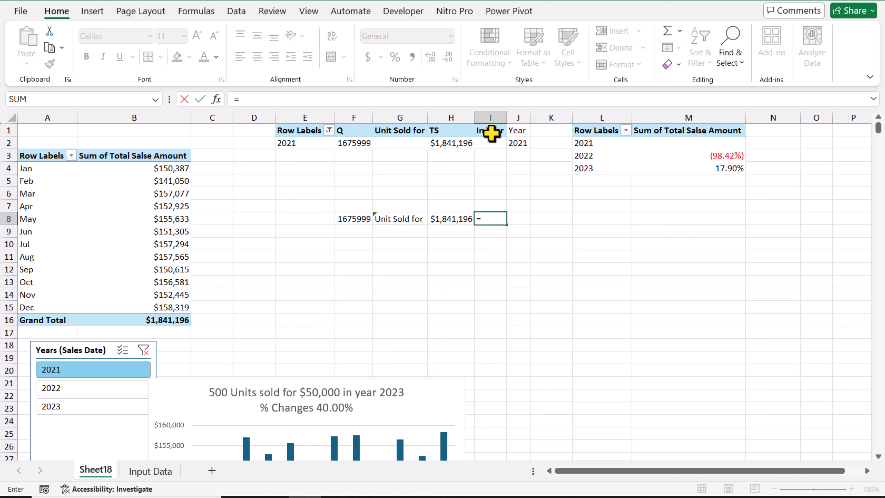
pyautogui.click(491, 134)
pyautogui.press('Return')
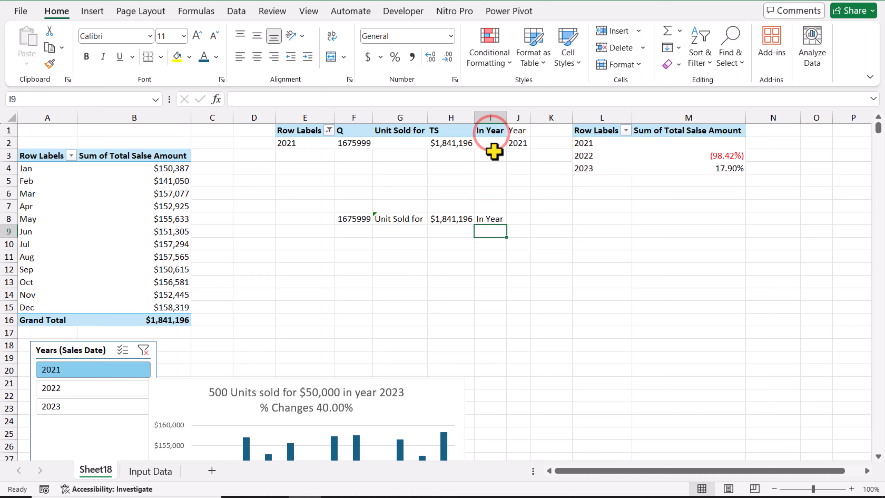
# Step: Link J8 to the year value in J2 with a formula
pyautogui.click(521, 218)
pyautogui.write('=')
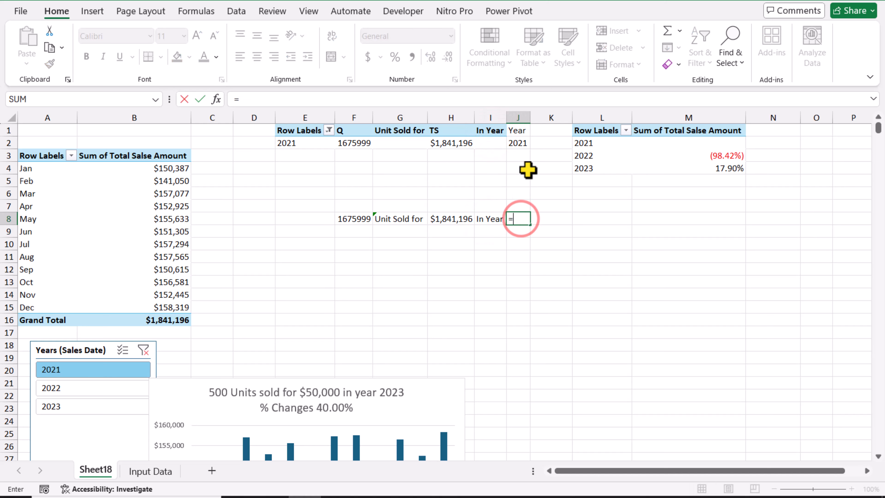
pyautogui.click(522, 143)
pyautogui.press('Return')
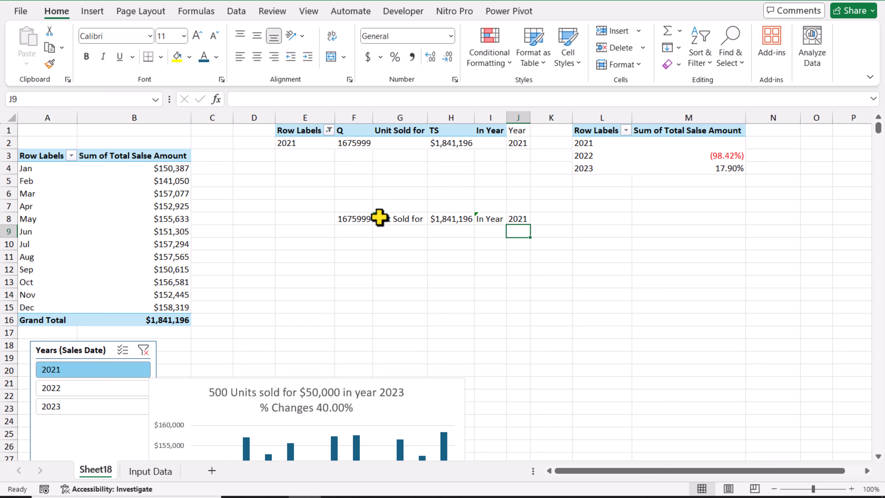
# Step: Ignore the inconsistent formula errors flagged on G8 and I8
pyautogui.click(379, 218)
pyautogui.click(356, 219)
pyautogui.click(385, 286)
pyautogui.click(486, 219)
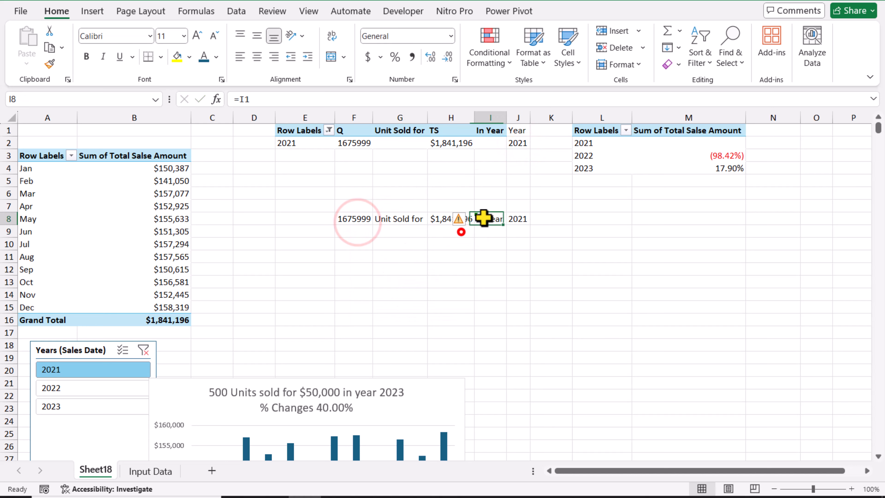
pyautogui.click(459, 218)
pyautogui.click(483, 284)
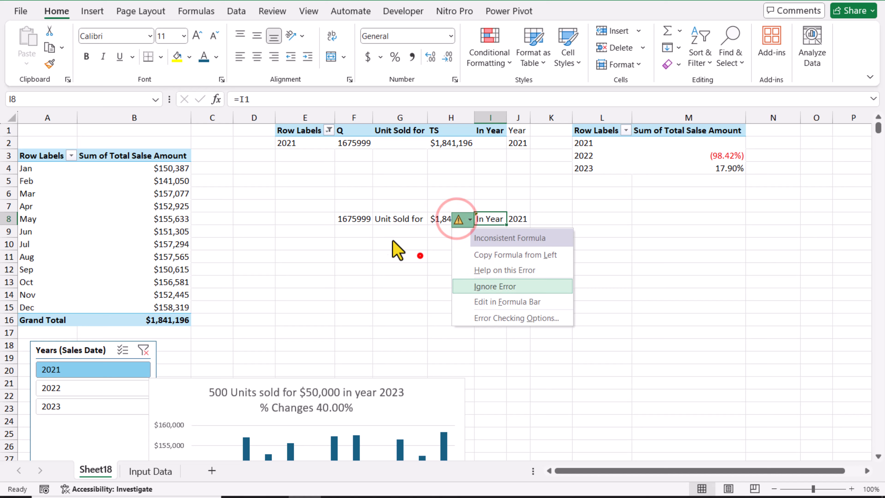
# Step: Make all the linked title cells from F8 to J8 bold
pyautogui.click(360, 218)
pyautogui.hotkey('ctrl', 'b')
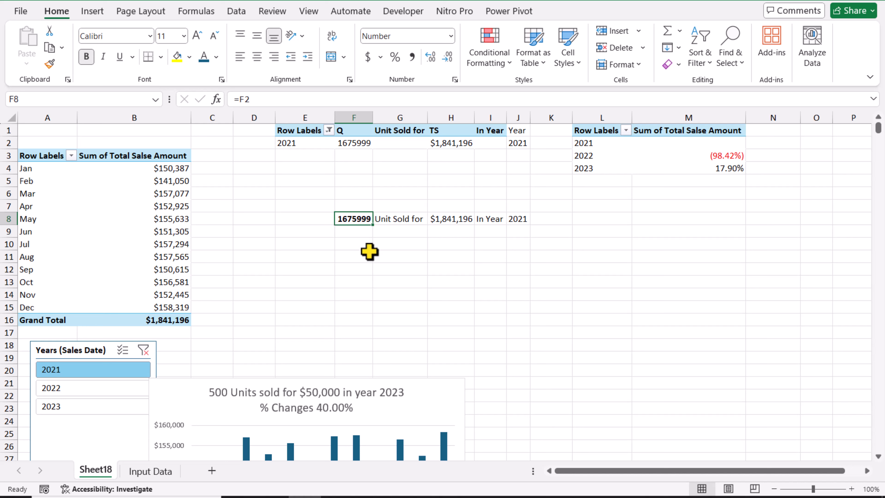
pyautogui.click(444, 218)
pyautogui.hotkey('ctrl', 'b')
pyautogui.click(517, 220)
pyautogui.hotkey('ctrl', 'b')
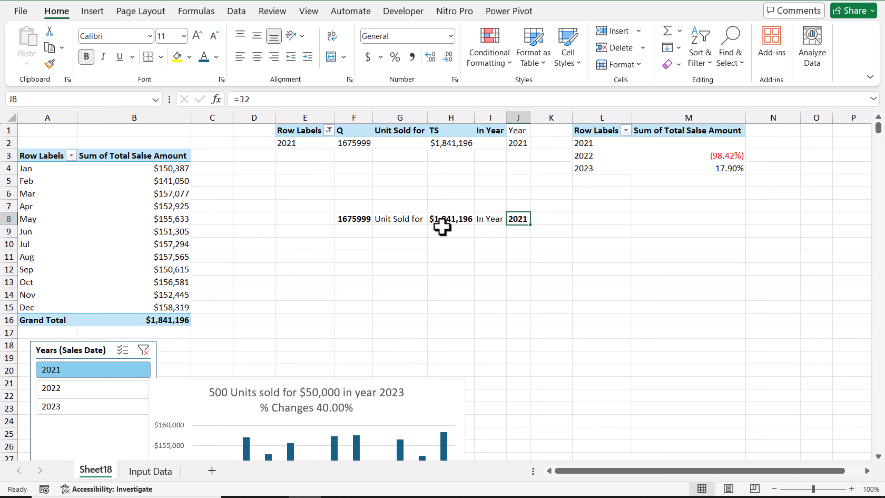
pyautogui.click(411, 220)
pyautogui.hotkey('ctrl', 'b')
pyautogui.click(484, 219)
pyautogui.hotkey('ctrl', 'b')
# Step: Colour the "In Year" text in I8 and the "Unit Sold for" text in G8 dark red
pyautogui.click(216, 57)
pyautogui.click(205, 208)
pyautogui.click(390, 219)
pyautogui.press('F4')
# Step: Colour the linked quantity, sales and year values in F8, H8 and J8 blue
pyautogui.click(354, 219)
pyautogui.keyDown('ctrl'); pyautogui.click(451, 219); pyautogui.keyUp('ctrl')
pyautogui.keyDown('ctrl'); pyautogui.click(517, 219); pyautogui.keyUp('ctrl')
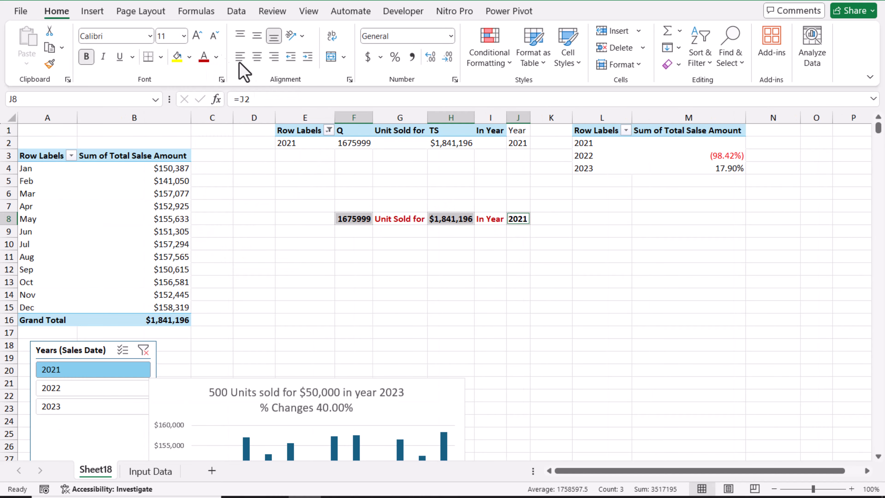
pyautogui.click(610, 242)
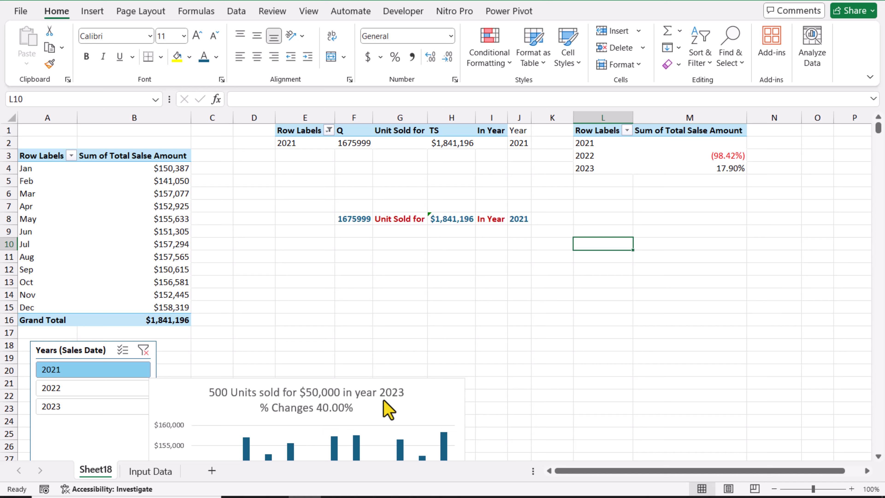
# Step: Rename the percentage PivotTable's headings to "% Changes" in L1 and "%" in M1, and autofit column M
pyautogui.click(588, 129)
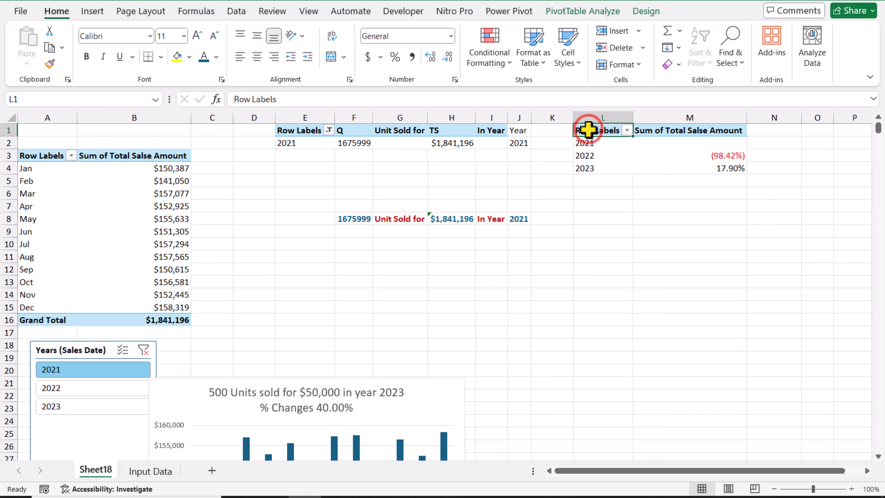
pyautogui.write('%')
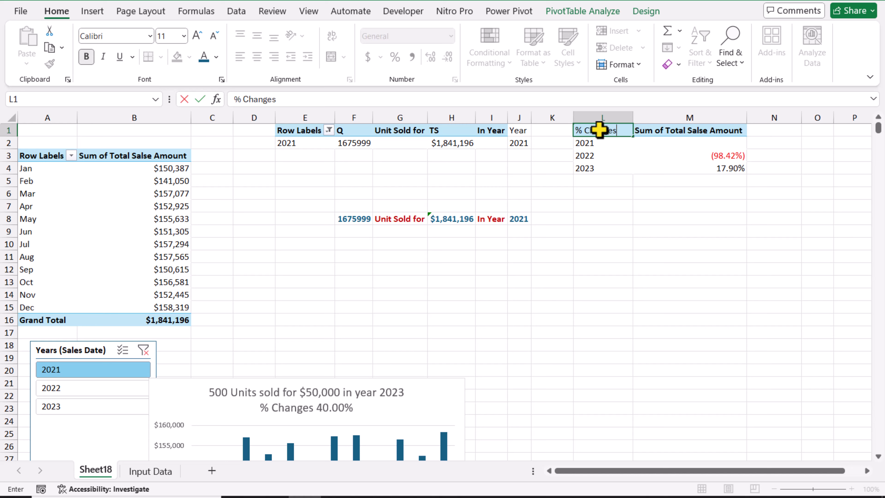
pyautogui.write(' Changes')
pyautogui.click(696, 129)
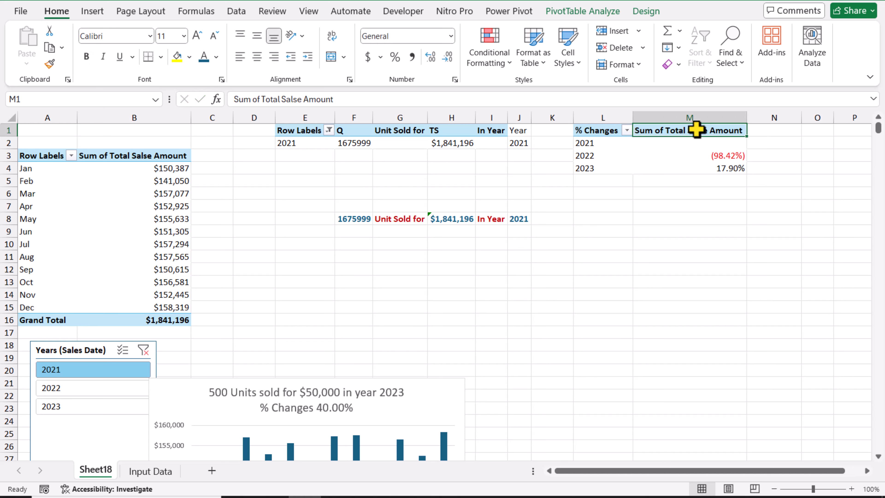
pyautogui.write('T')
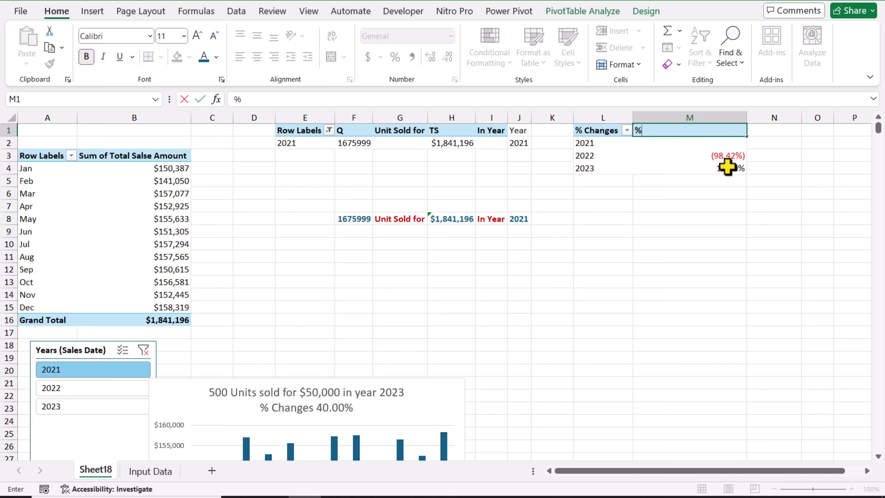
pyautogui.click(735, 220)
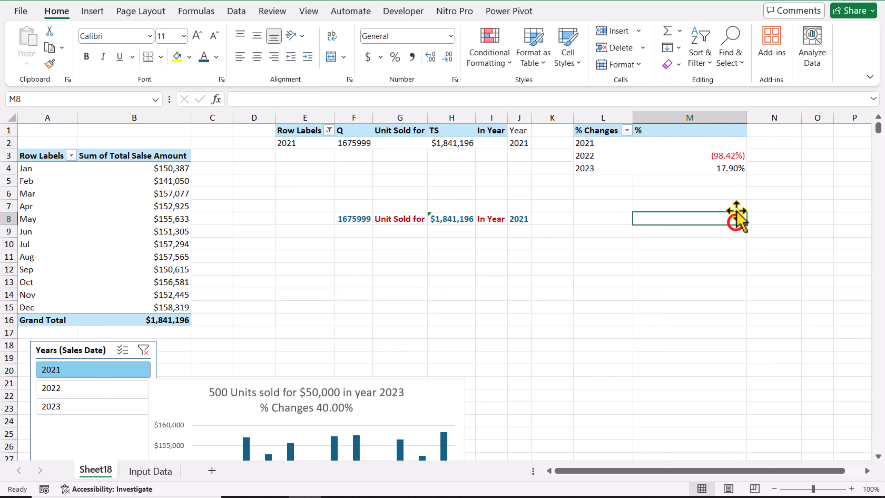
pyautogui.doubleClick(745, 121)
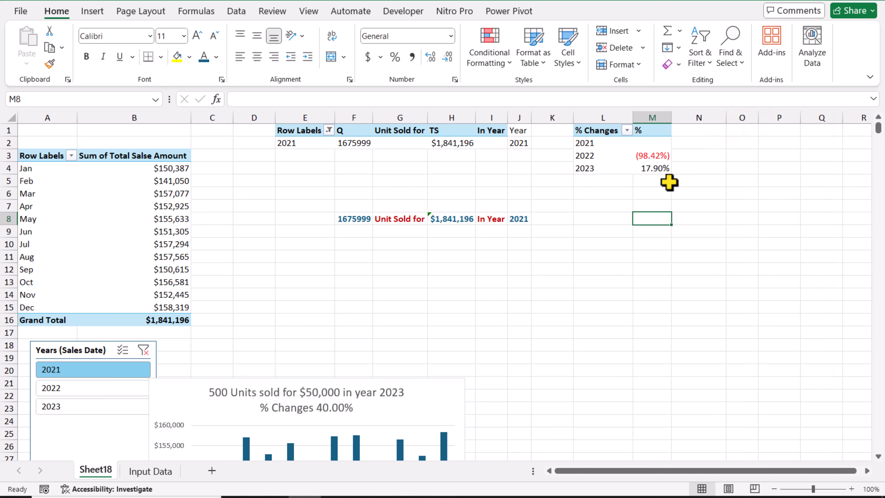
# Step: Link L8 to the "% Changes" heading in L1 with a formula
pyautogui.press('Left')
pyautogui.write('=')
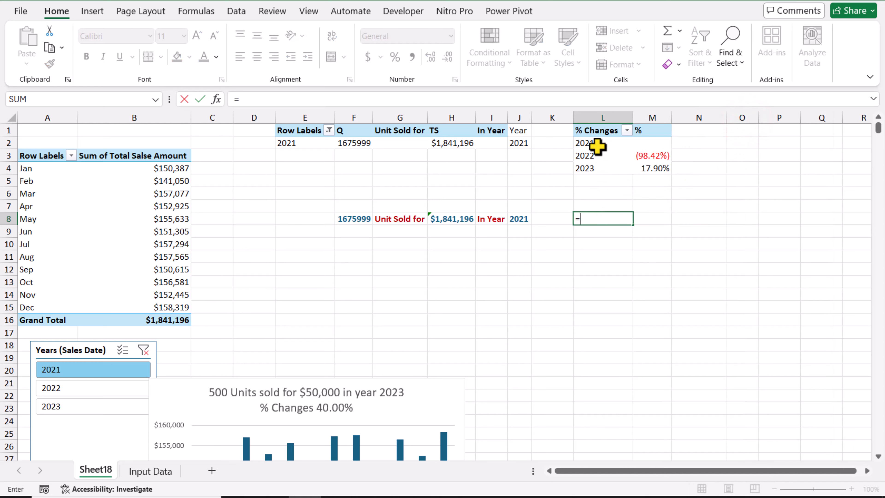
pyautogui.click(602, 132)
pyautogui.press('Return')
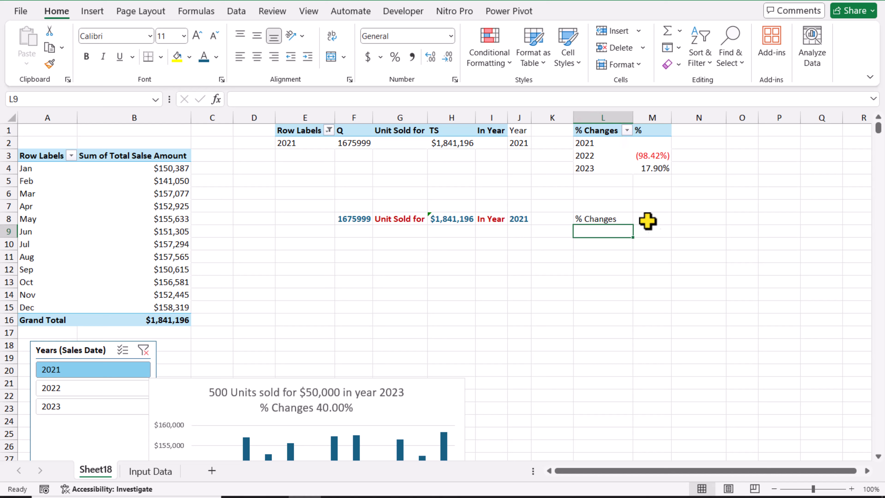
# Step: Enter =VLOOKUP(J8,L1:M5,2,0) in M8 and test it by filtering the slicer to 2022 and 2023
pyautogui.click(653, 221)
pyautogui.write('=')
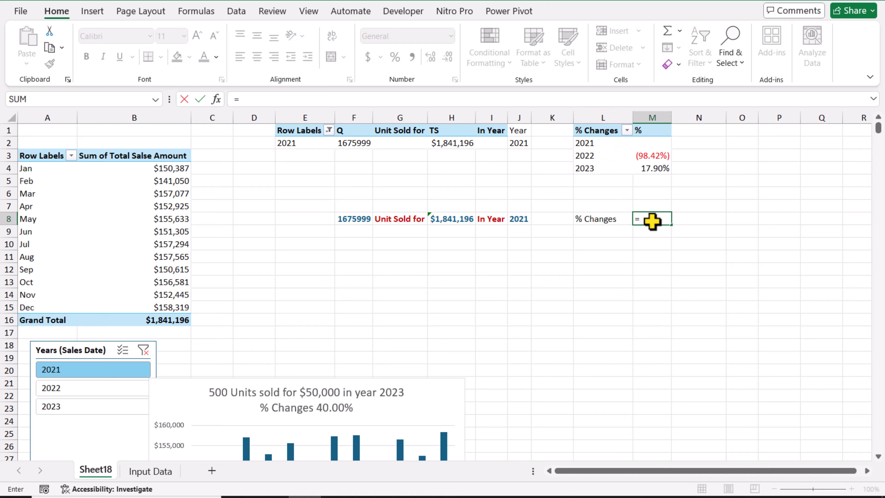
pyautogui.write('vlookup(')
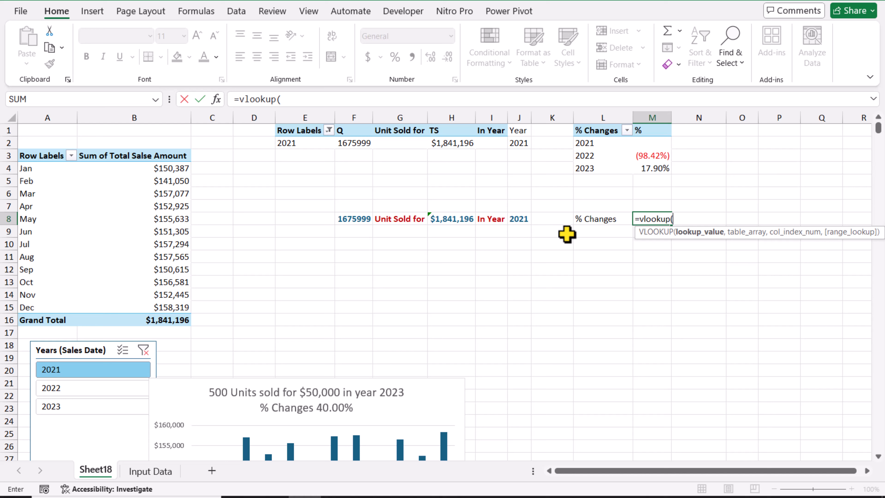
pyautogui.click(528, 221)
pyautogui.write(',')
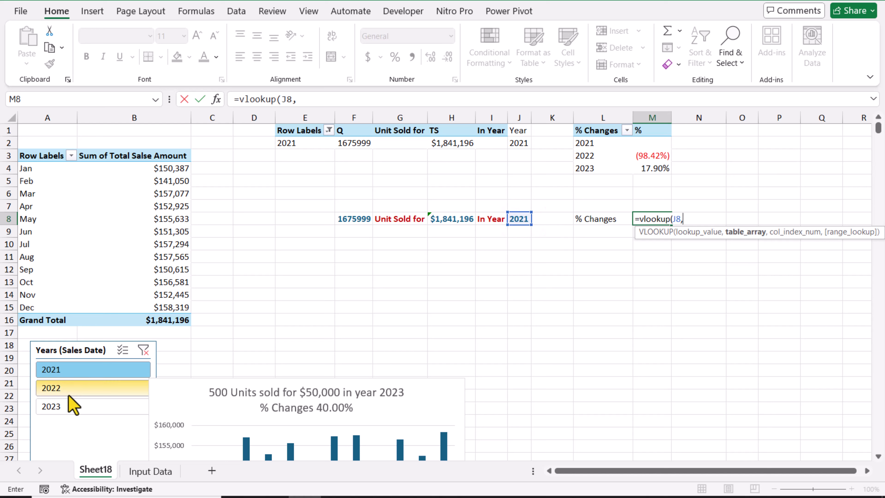
pyautogui.moveTo(591, 133); pyautogui.dragTo(650, 176)
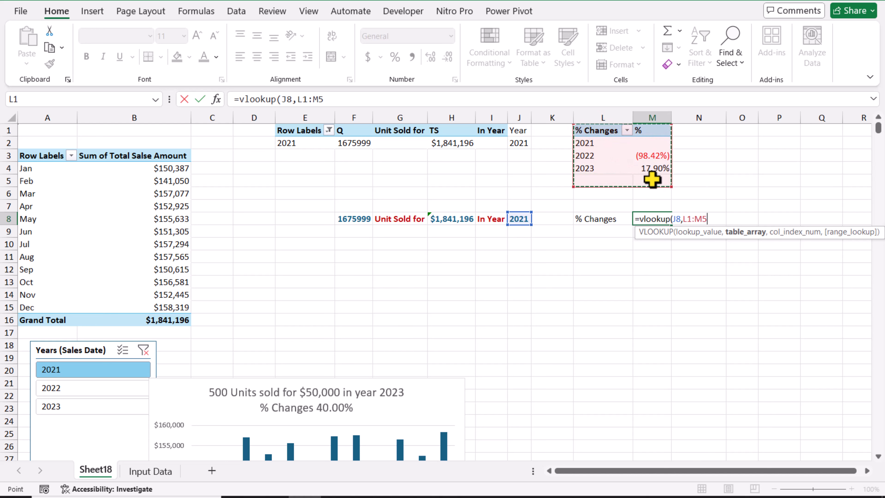
pyautogui.write(',')
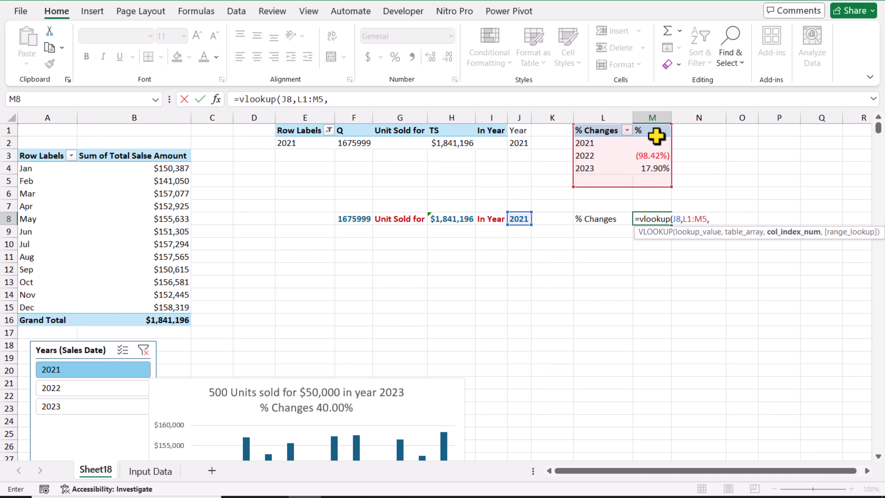
pyautogui.write('2,0)')
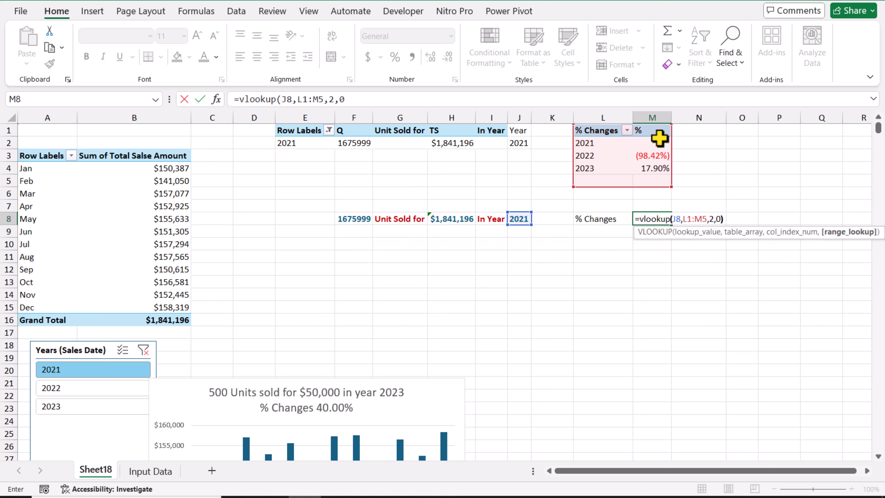
pyautogui.press('Return')
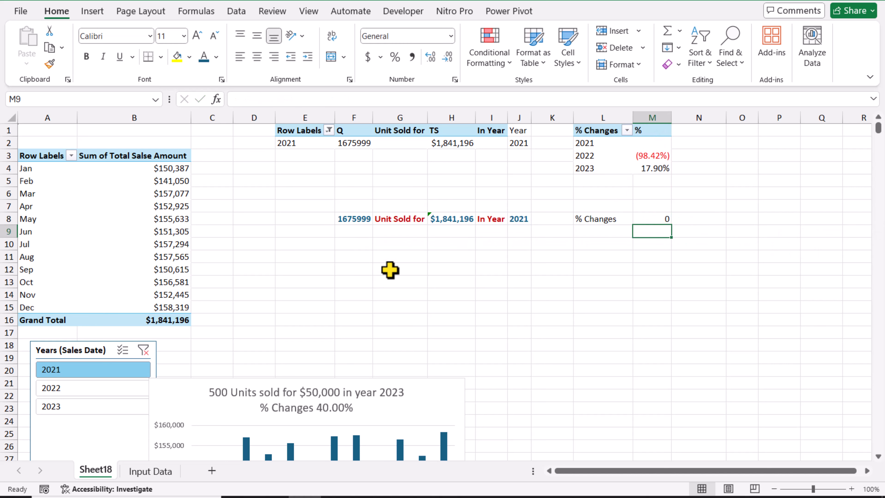
pyautogui.click(117, 394)
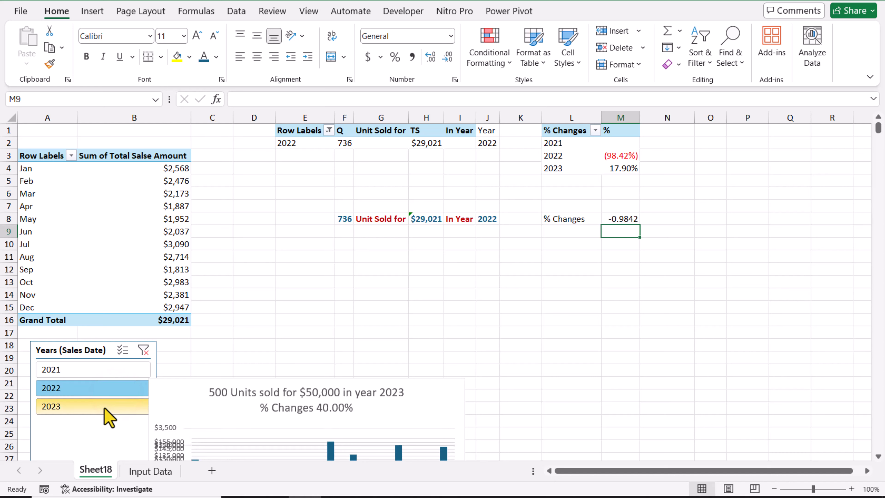
pyautogui.click(104, 407)
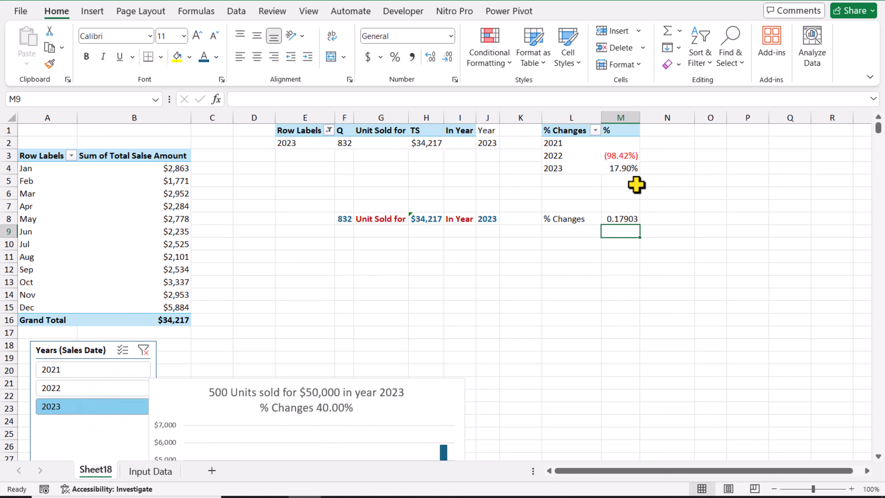
# Step: Copy the percentage formatting of M3 onto M8 and check it with the slicer set to 2022 and 2023
pyautogui.click(624, 155)
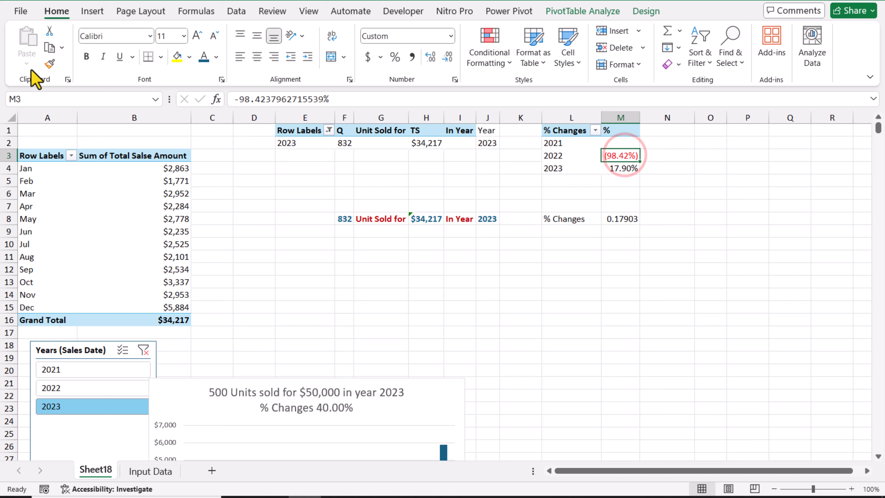
pyautogui.click(50, 64)
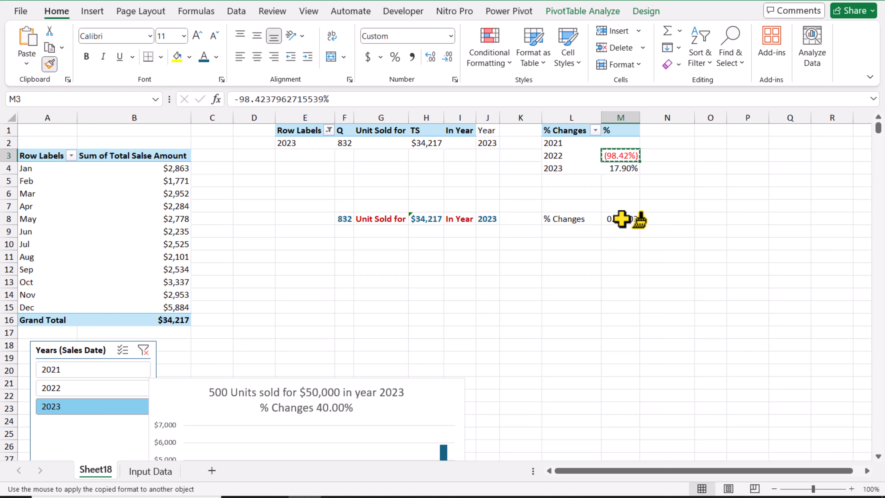
pyautogui.click(622, 218)
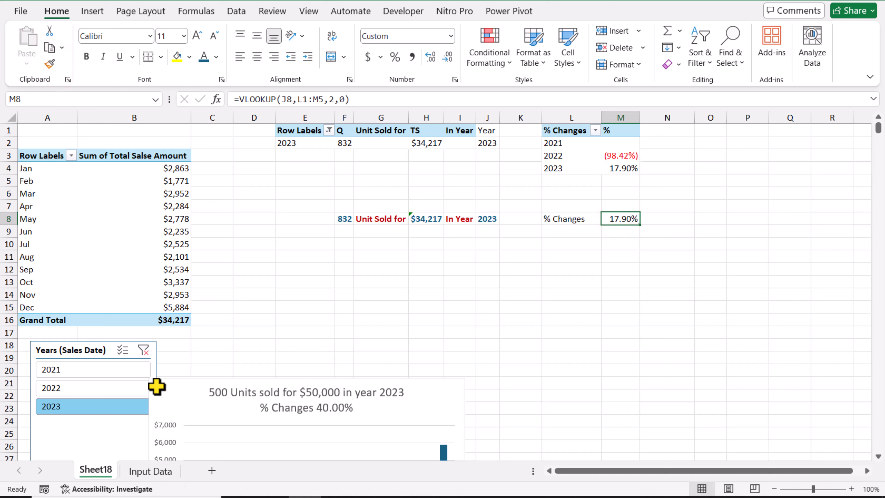
pyautogui.click(119, 387)
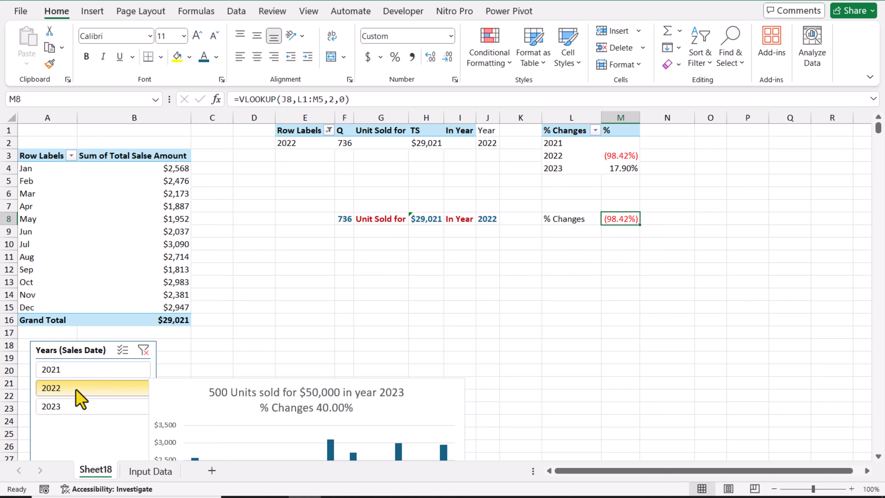
pyautogui.click(77, 405)
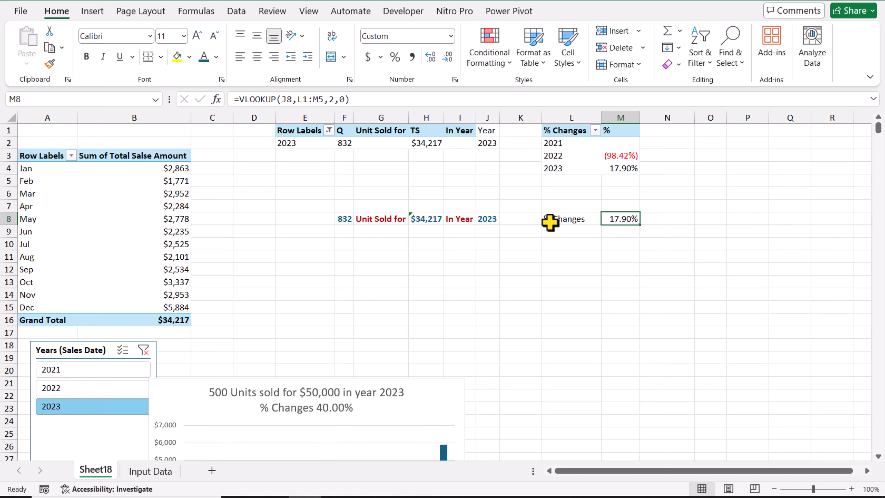
# Step: Make M8's font green and bold, bold the L8 heading, and check both with the slicer set to 2022 and 2021
pyautogui.click(217, 58)
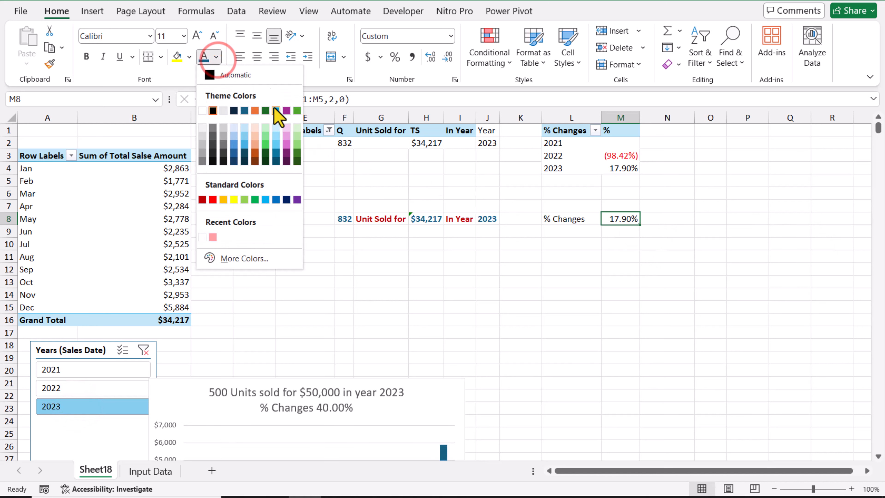
pyautogui.click(266, 110)
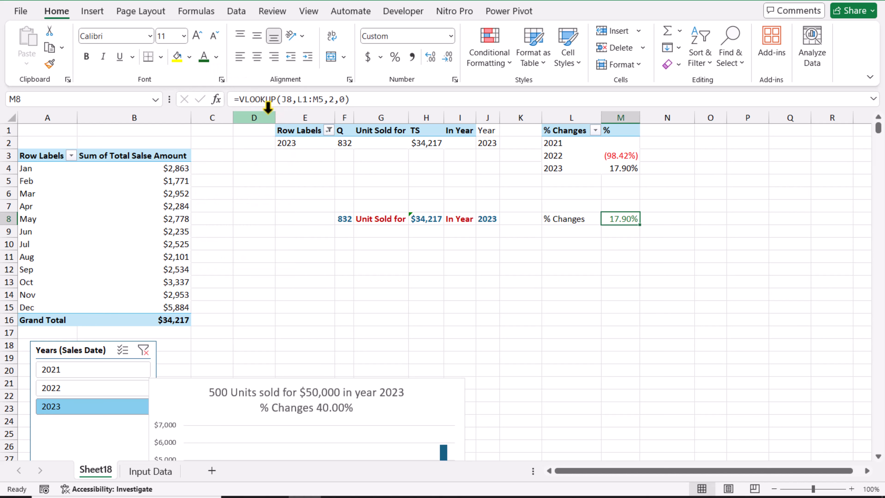
pyautogui.click(569, 223)
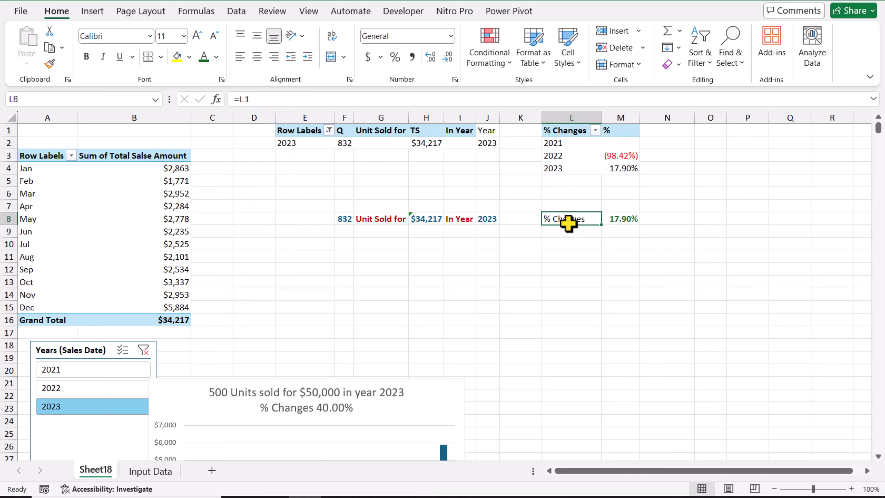
pyautogui.hotkey('ctrl', 'b')
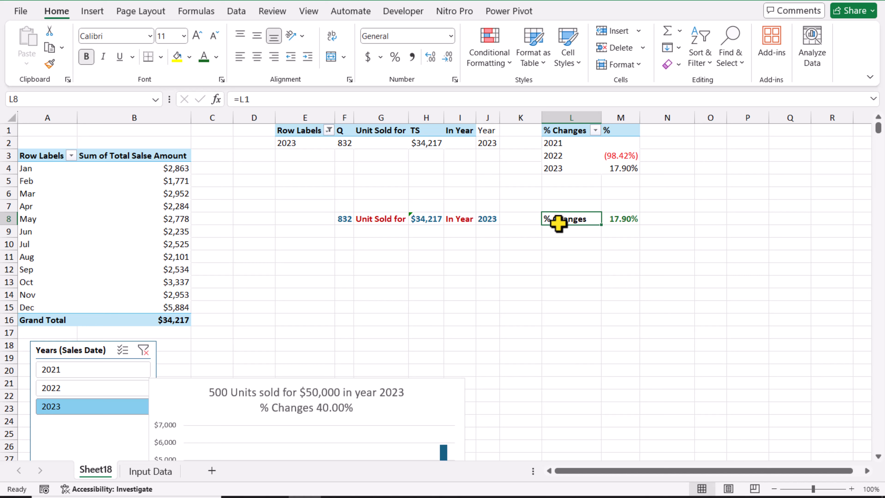
pyautogui.click(69, 388)
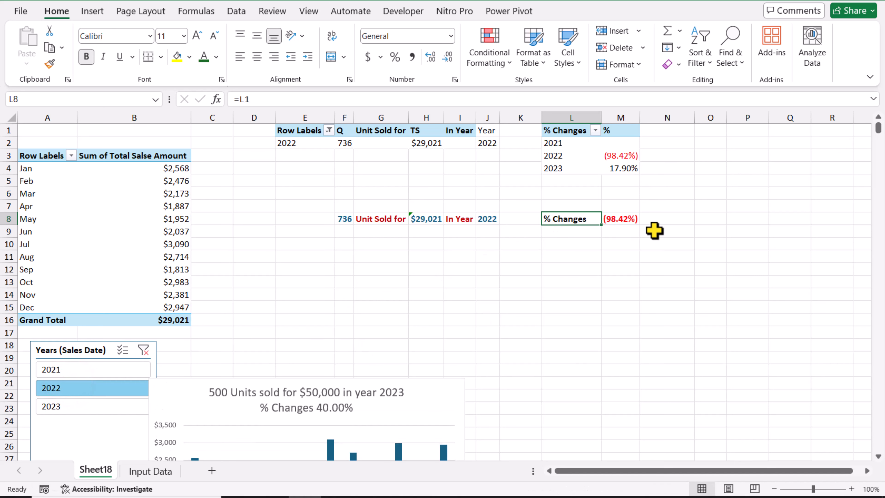
pyautogui.click(87, 371)
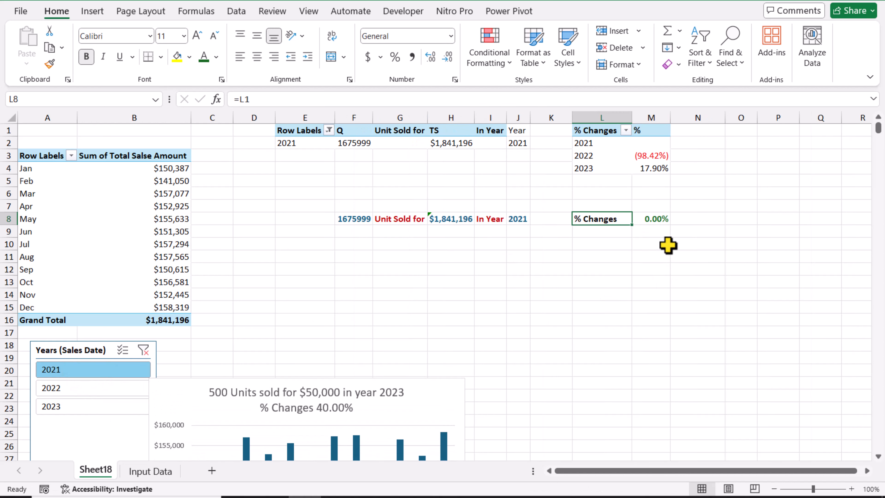
# Step: Ignore the inconsistent-formula error on H8 and hide the gridlines on Sheet18
pyautogui.click(449, 242)
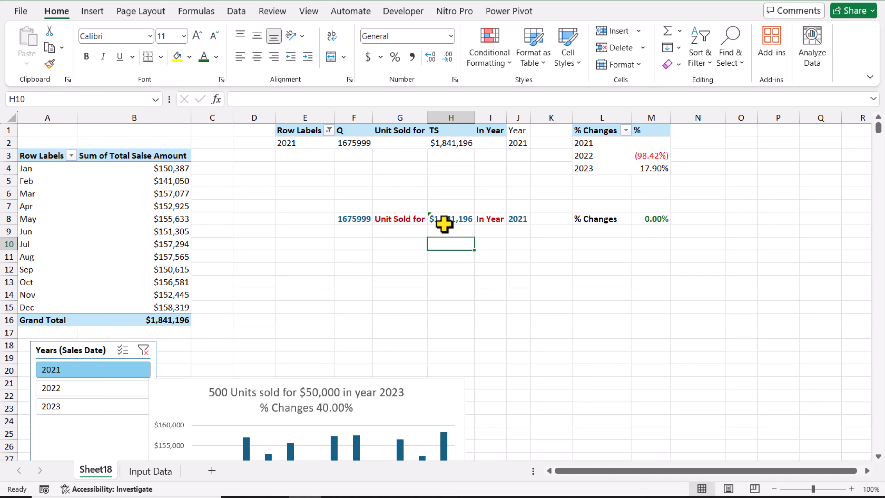
pyautogui.click(438, 223)
pyautogui.click(413, 219)
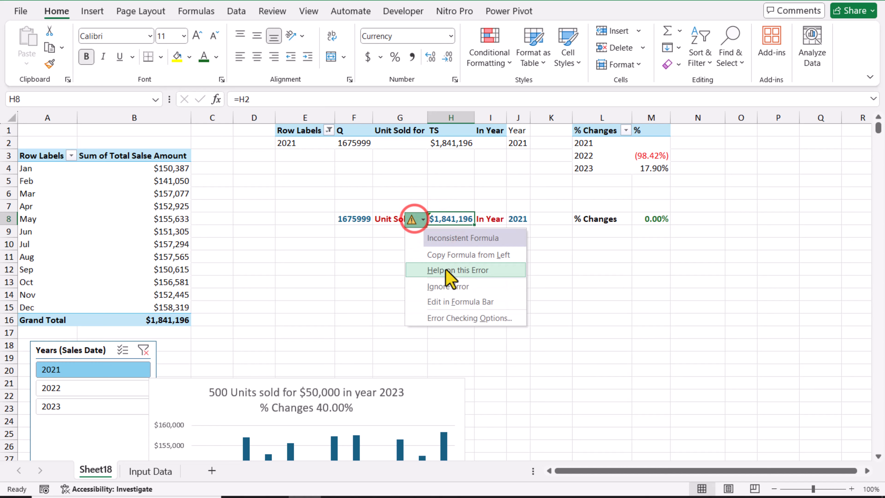
pyautogui.click(308, 11)
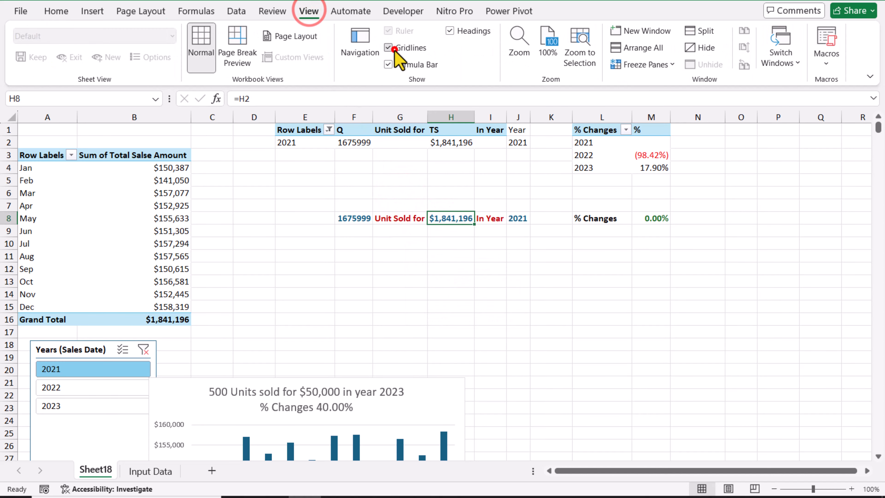
pyautogui.click(389, 48)
pyautogui.click(397, 268)
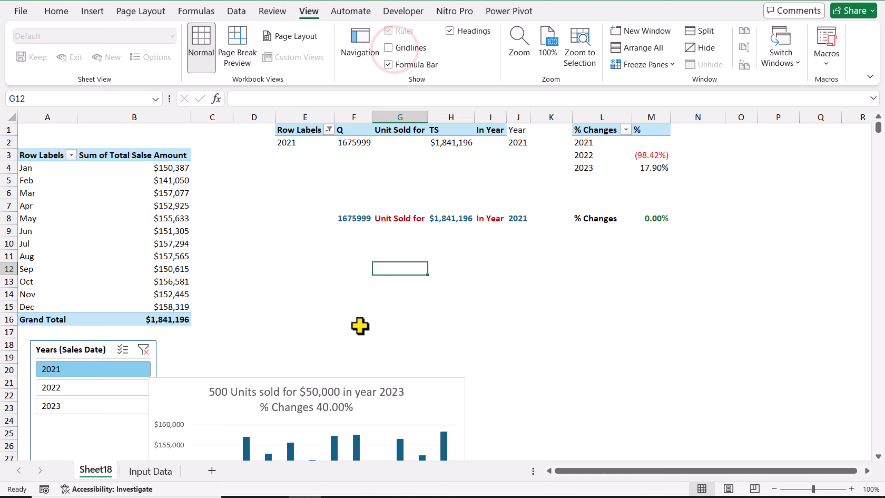
# Step: Add a new worksheet and rename it Dashboard
pyautogui.click(211, 470)
pyautogui.rightClick(144, 471)
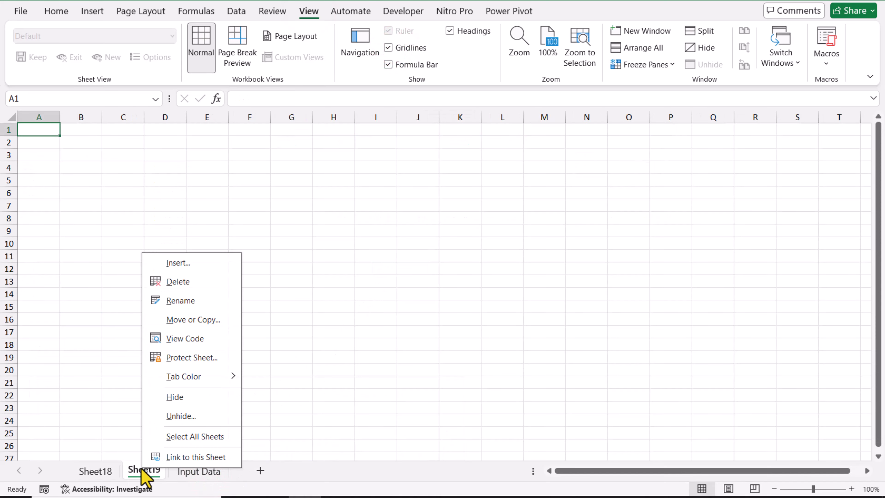
pyautogui.click(180, 300)
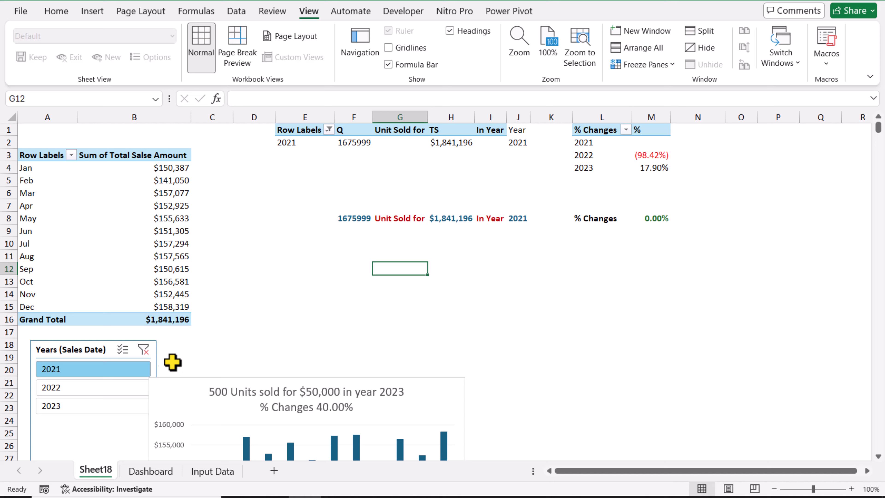
# Step: Move the Years slicer and the PivotChart together from Sheet18 to the Dashboard sheet
pyautogui.click(105, 344)
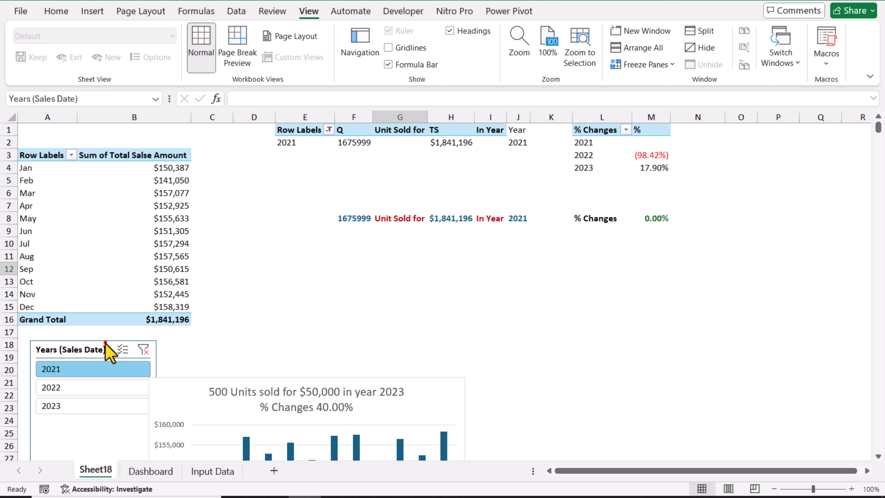
pyautogui.keyDown('shift'); pyautogui.click(191, 379); pyautogui.keyUp('shift')
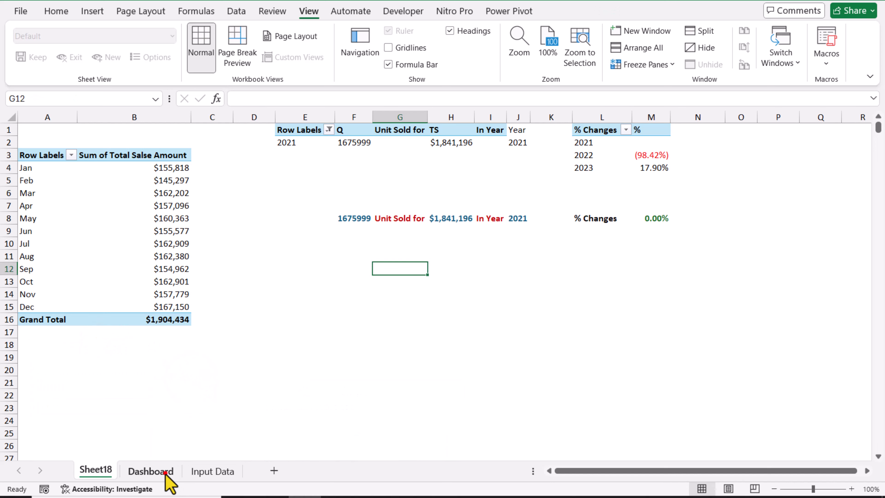
pyautogui.click(165, 471)
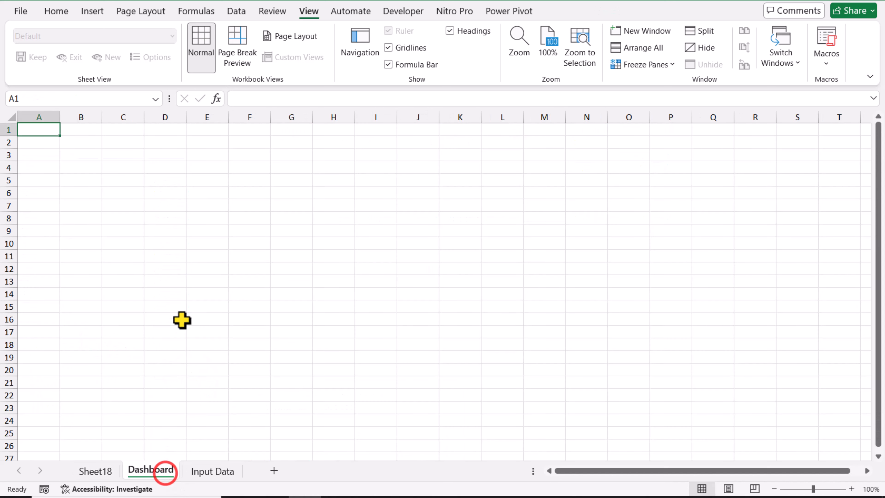
pyautogui.hotkey('ctrl', 'v')
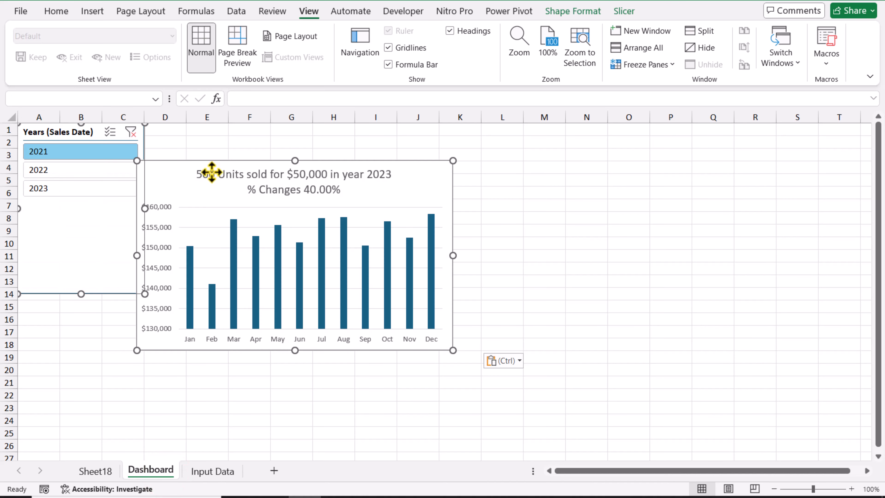
# Step: Place the slicer at B2 and widen the PivotChart, positioning it directly beside the slicer near the top of the dashboard
pyautogui.moveTo(211, 172); pyautogui.dragTo(219, 144)
pyautogui.moveTo(503, 231); pyautogui.dragTo(563, 231)
pyautogui.moveTo(119, 293); pyautogui.dragTo(161, 306)
pyautogui.moveTo(201, 151); pyautogui.dragTo(242, 150)
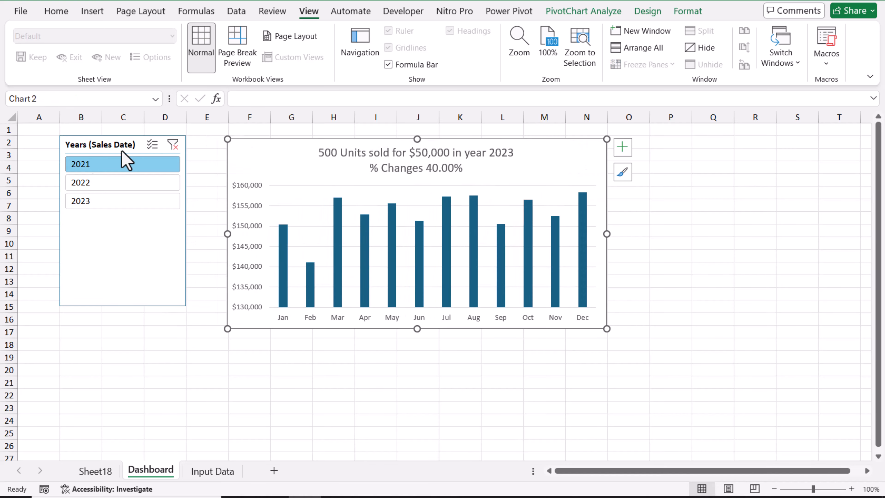
pyautogui.hotkey('ctrl', 'z')
# Step: Open the chart's formatting options and apply the fourth chart style, with wide shadowed columns on a grey gradient background
pyautogui.rightClick(542, 260)
pyautogui.click(602, 449)
pyautogui.click(536, 154)
pyautogui.click(647, 11)
pyautogui.click(333, 47)
pyautogui.click(450, 333)
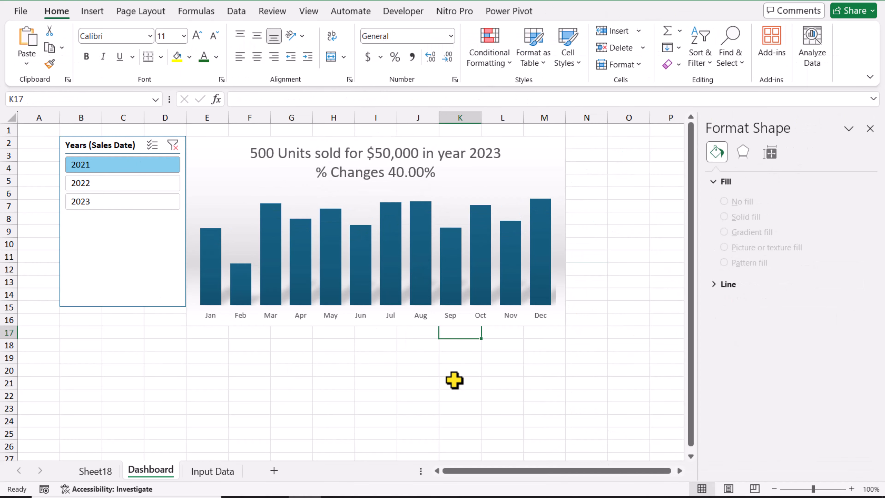
# Step: Delete the PivotChart's static title and shrink the plot area from its upper edge to leave room for a new title
pyautogui.click(388, 174)
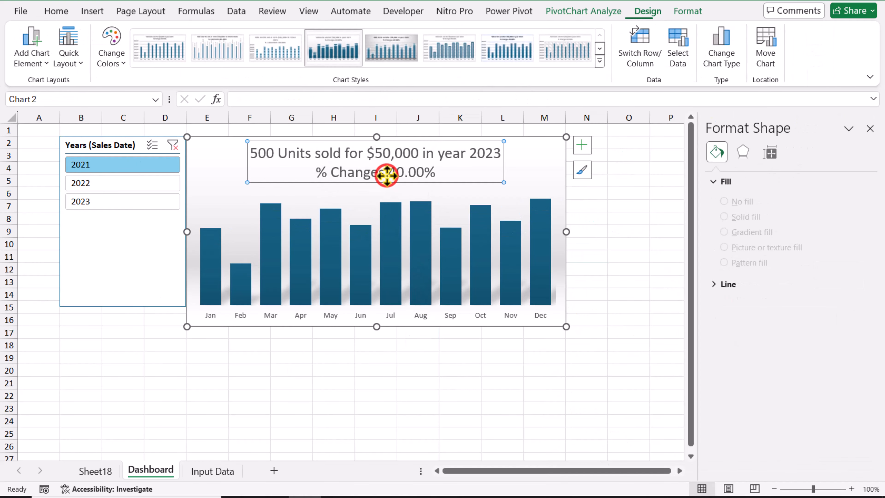
pyautogui.press('Delete')
pyautogui.click(453, 153)
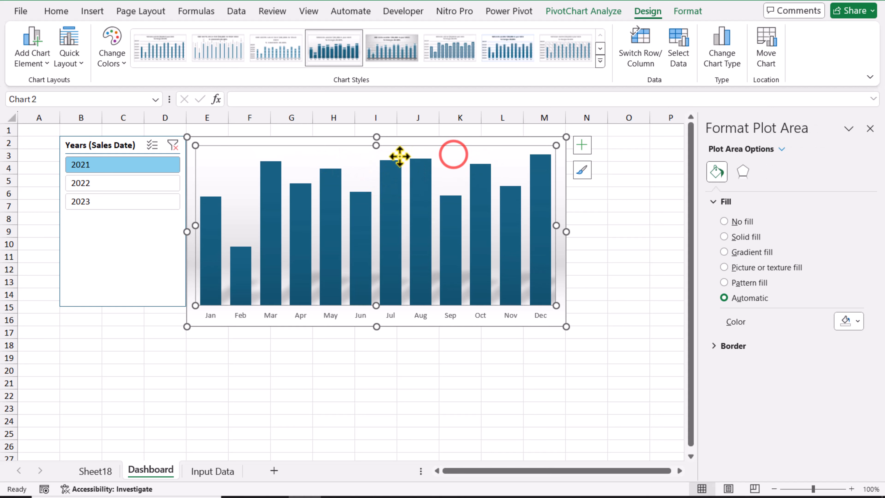
pyautogui.moveTo(377, 191); pyautogui.dragTo(377, 190)
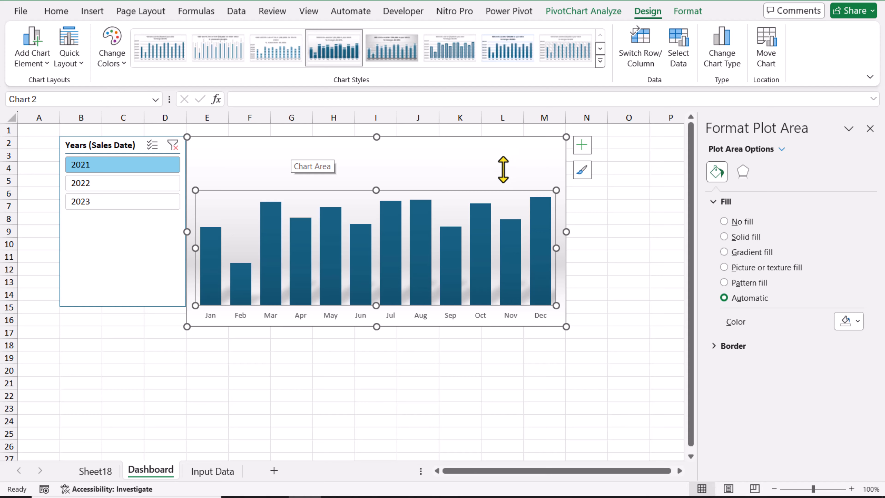
# Step: Copy F8:J8 from Sheet18, paste it on Dashboard as a linked picture, and place it at the top of the chart
pyautogui.click(95, 471)
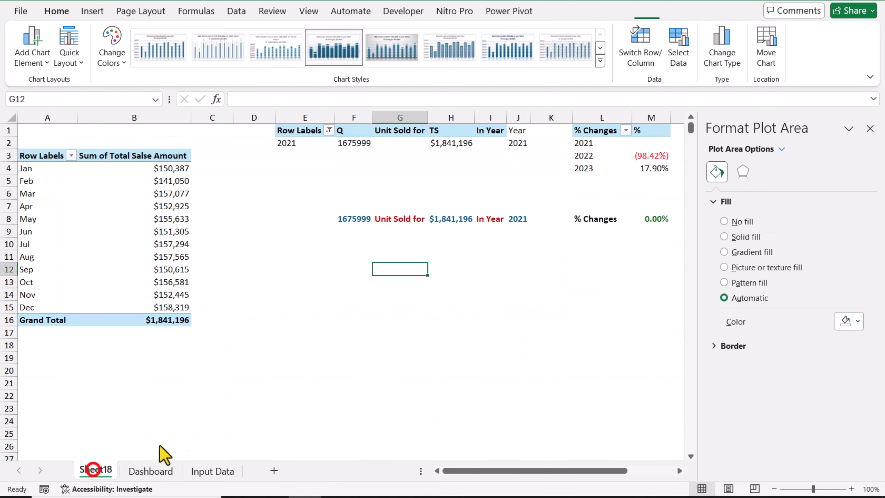
pyautogui.moveTo(343, 219); pyautogui.dragTo(520, 217)
pyautogui.hotkey('ctrl', 'c')
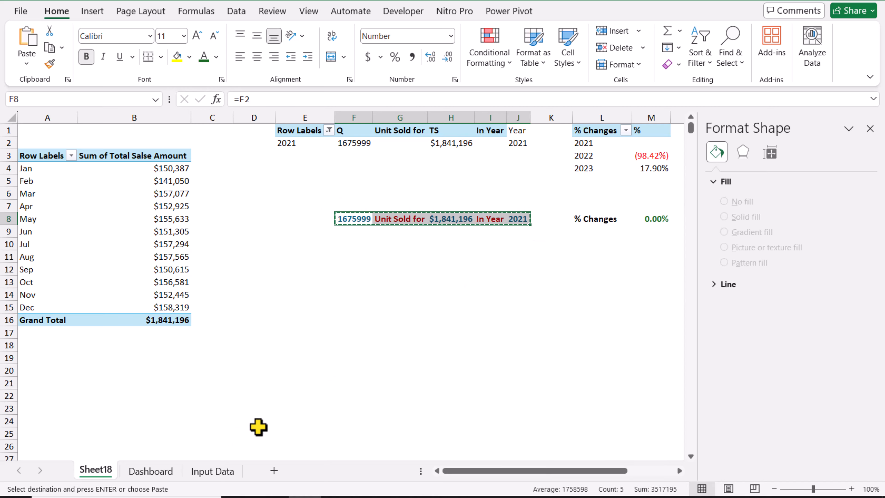
pyautogui.click(162, 469)
pyautogui.click(306, 383)
pyautogui.rightClick(306, 382)
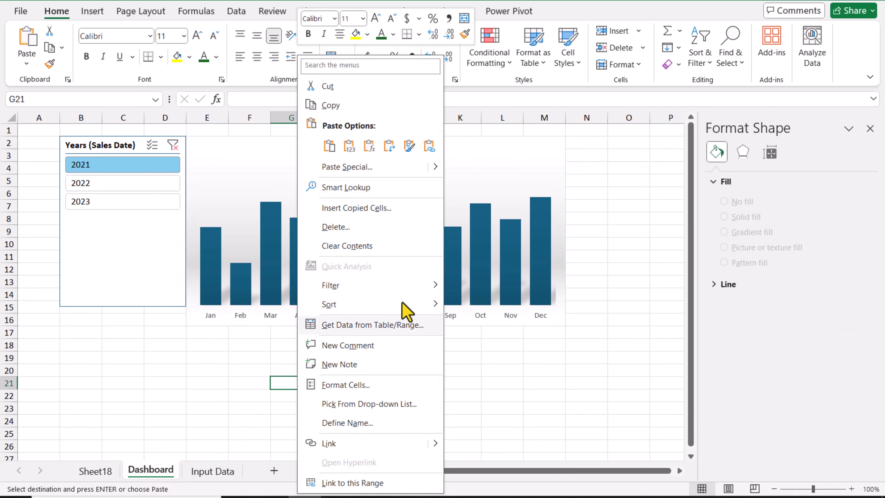
pyautogui.moveTo(436, 172)
pyautogui.click(516, 287)
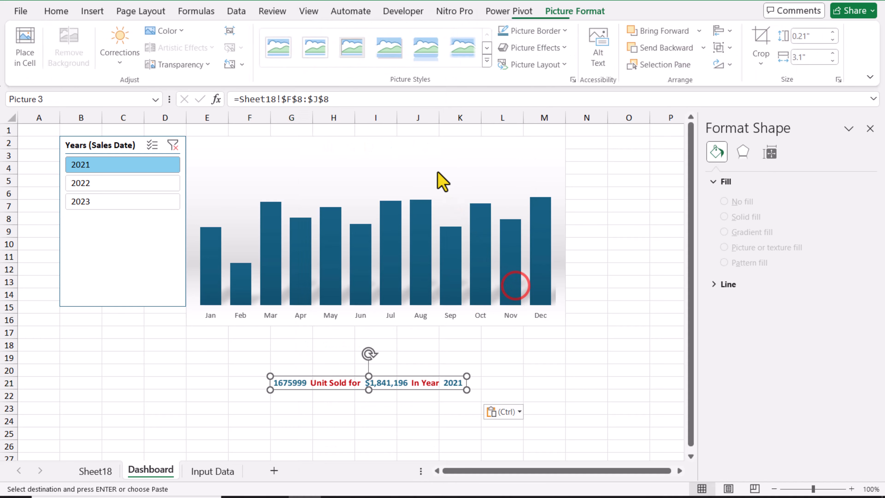
pyautogui.moveTo(413, 372); pyautogui.dragTo(430, 142)
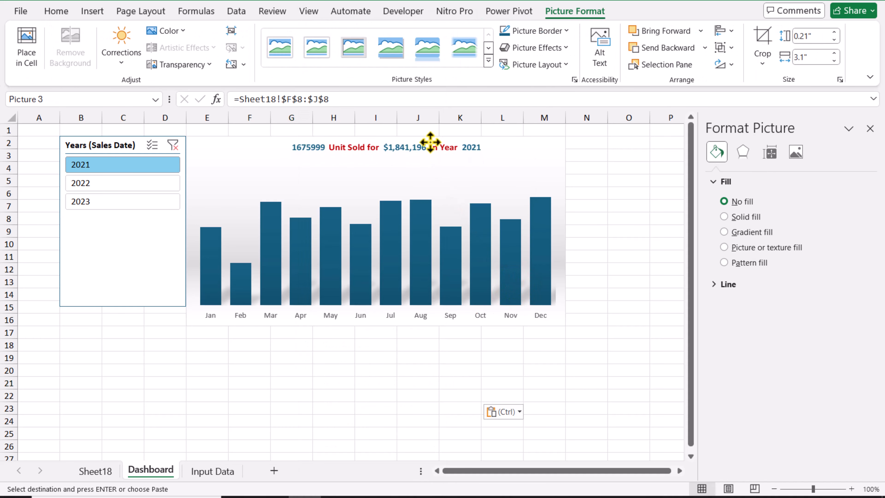
# Step: Copy L8:M8 from Sheet18, paste it on Dashboard as a linked picture, and place it under the chart's first title line
pyautogui.click(95, 471)
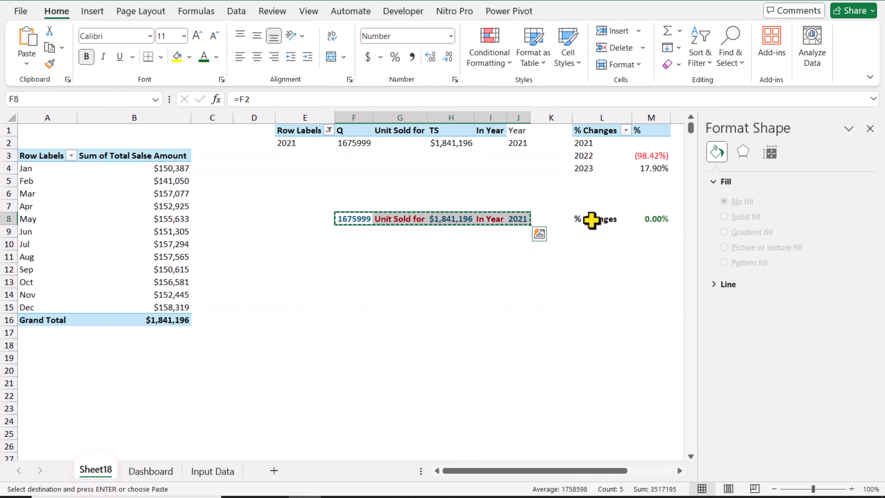
pyautogui.moveTo(583, 219); pyautogui.dragTo(652, 219)
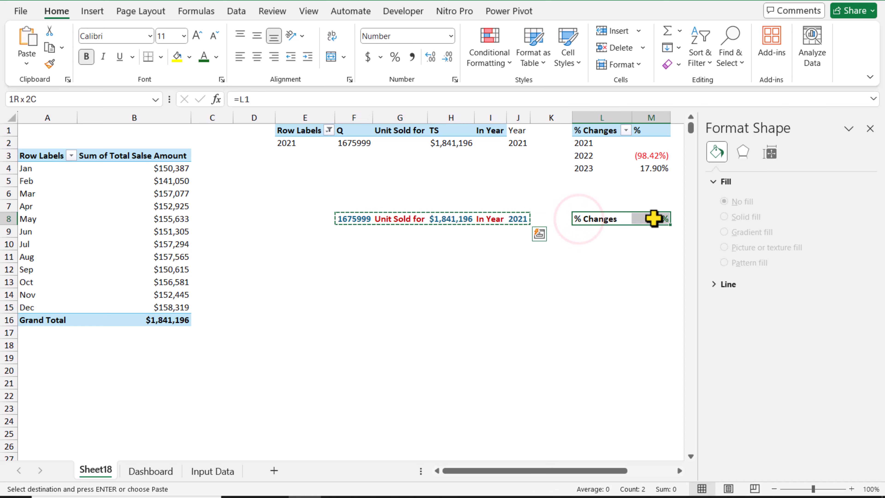
pyautogui.hotkey('ctrl', 'c')
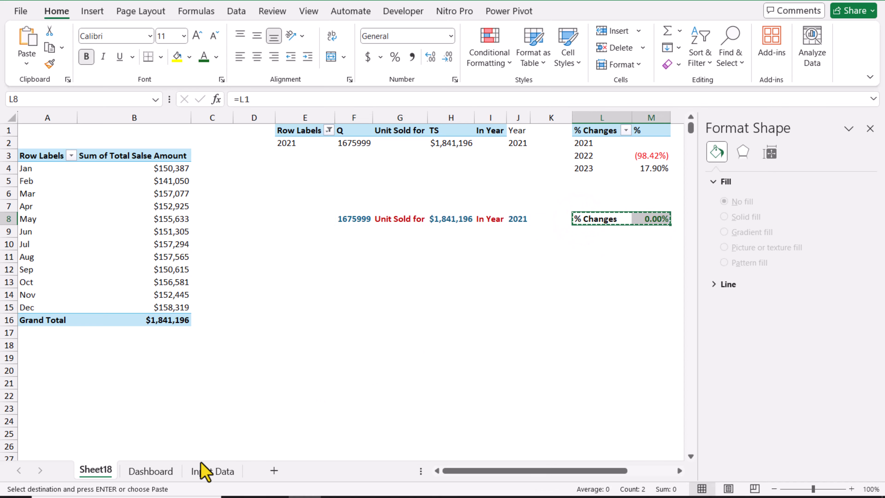
pyautogui.click(168, 472)
pyautogui.rightClick(254, 371)
pyautogui.moveTo(365, 167)
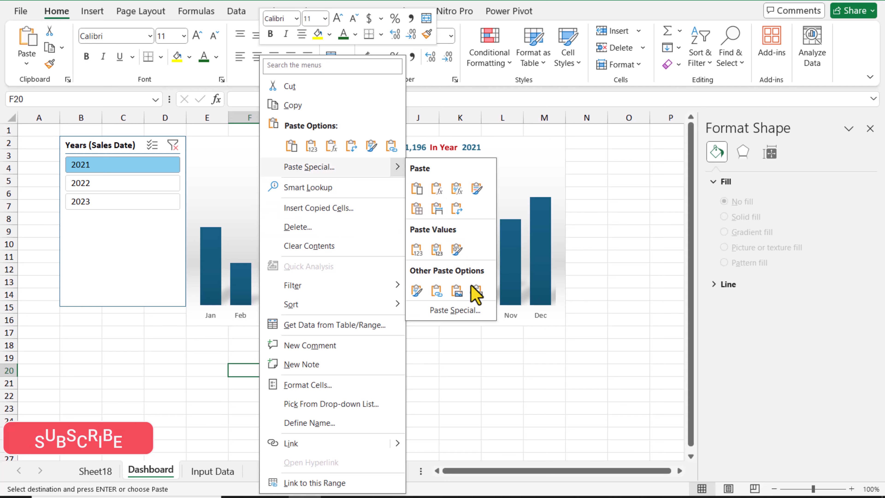
pyautogui.click(473, 288)
pyautogui.moveTo(311, 368); pyautogui.dragTo(413, 167)
pyautogui.click(608, 186)
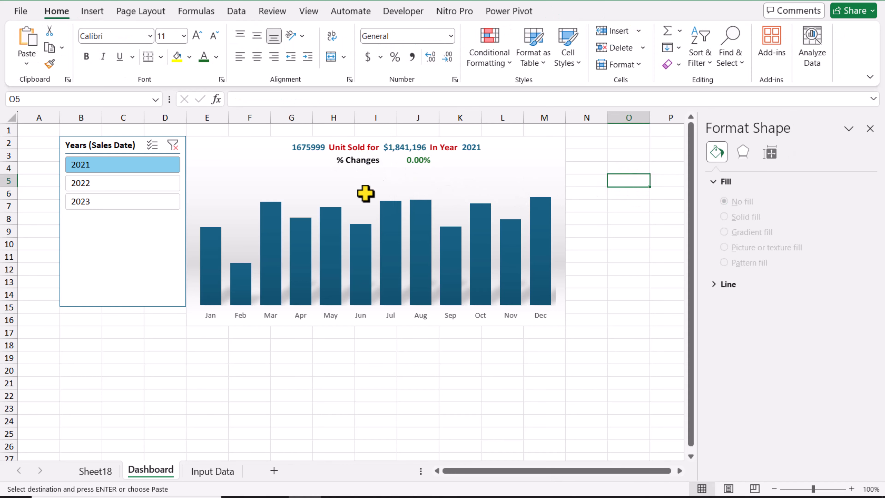
# Step: Right-align the "% Changes" heading in L8 and left-align the percentage in M8 on Sheet18
pyautogui.click(101, 471)
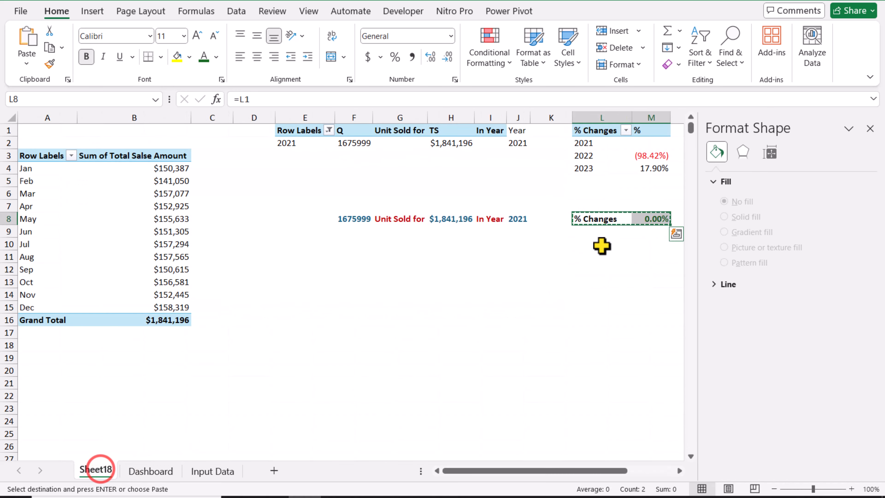
pyautogui.click(607, 219)
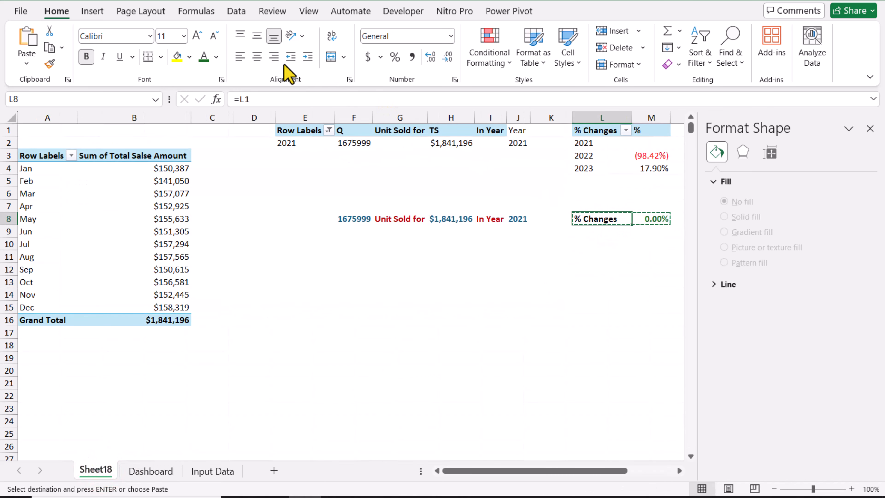
pyautogui.click(274, 57)
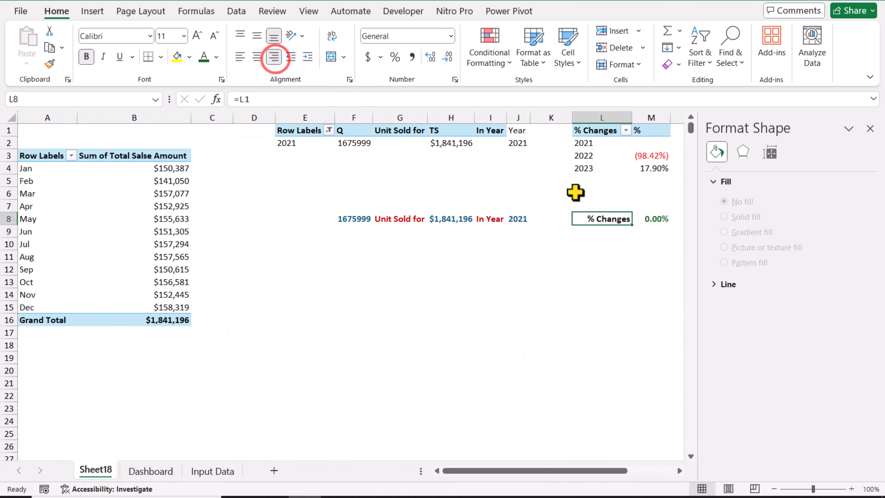
pyautogui.press('Right')
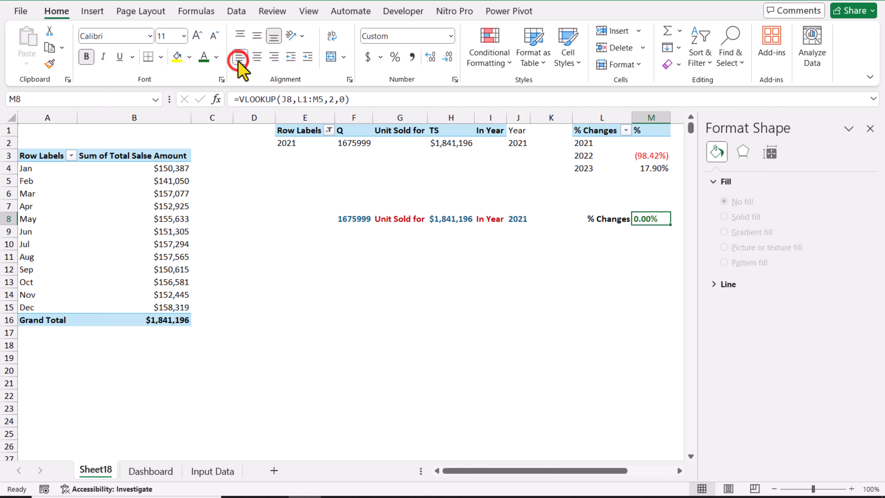
# Step: Test the dynamic title on Dashboard by switching the Years slicer between 2022, 2023 and 2021
pyautogui.click(148, 470)
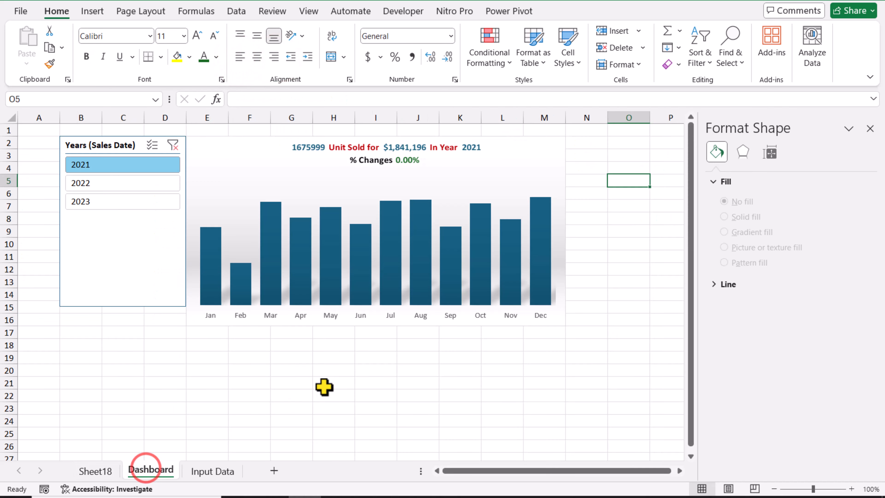
pyautogui.click(334, 380)
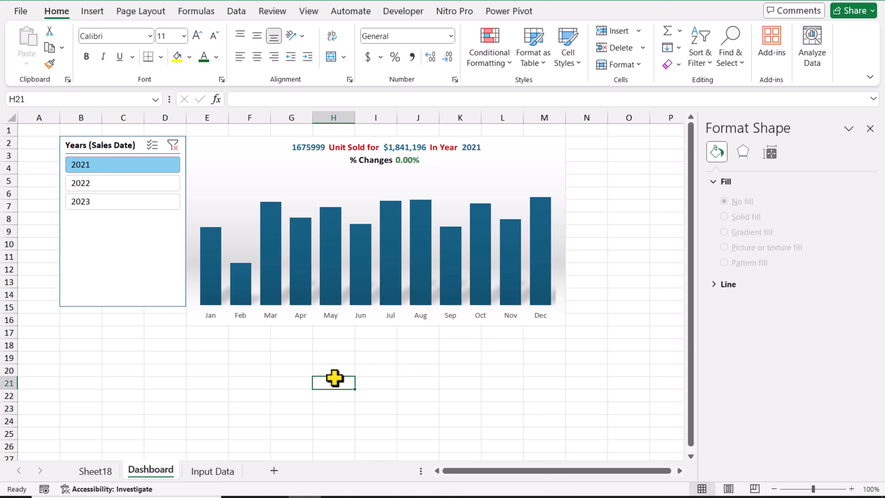
pyautogui.click(99, 184)
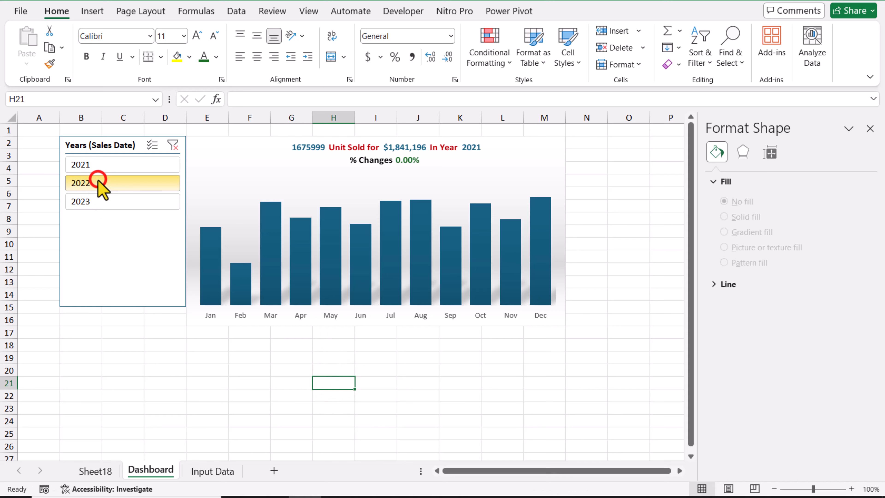
pyautogui.click(99, 204)
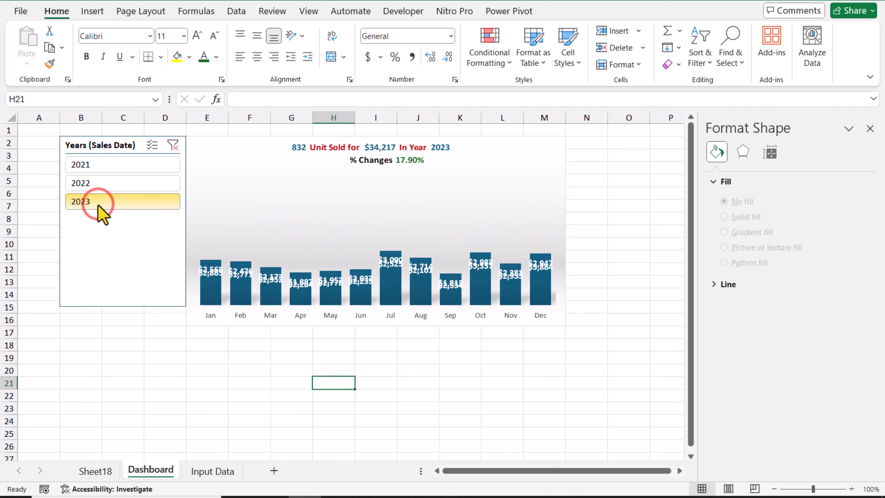
pyautogui.click(102, 185)
pyautogui.click(104, 168)
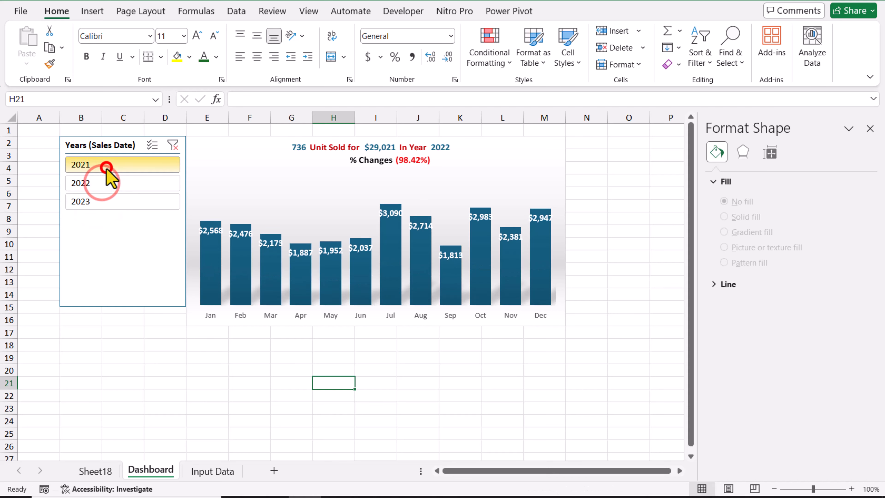